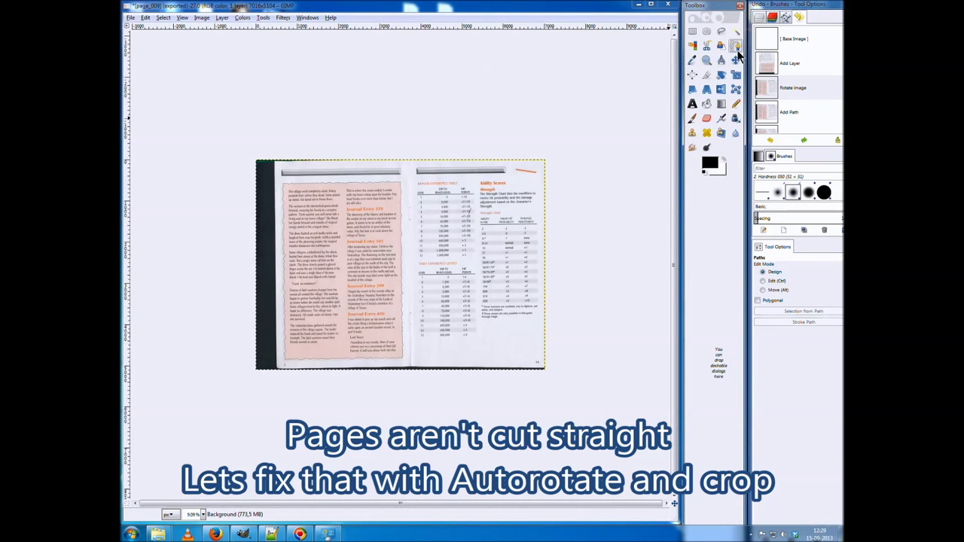
Mark two points along the grey bar's top edge and auto-rotate the layer level to them
scroll(305, 170, "up", 5)
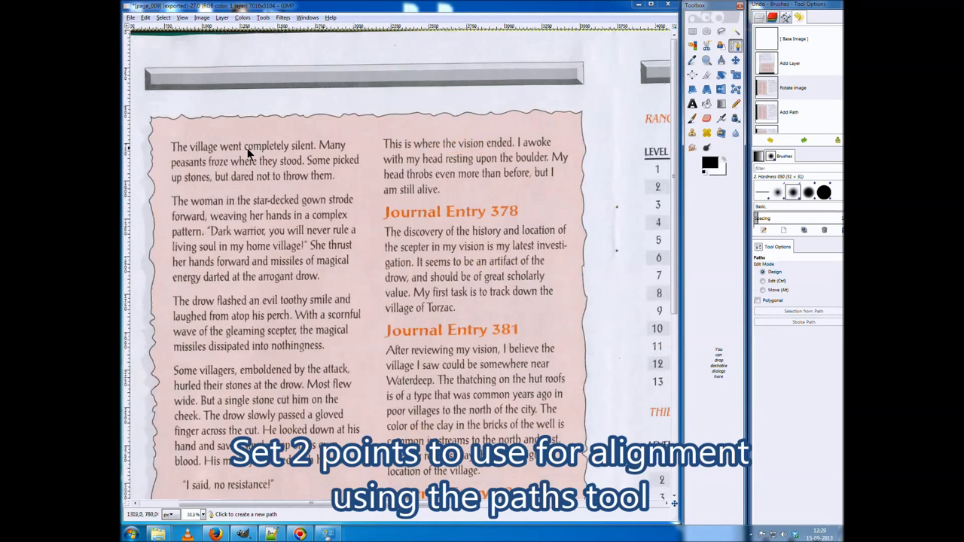
scroll(241, 65, "up", 2)
scroll(241, 68, "up", 1)
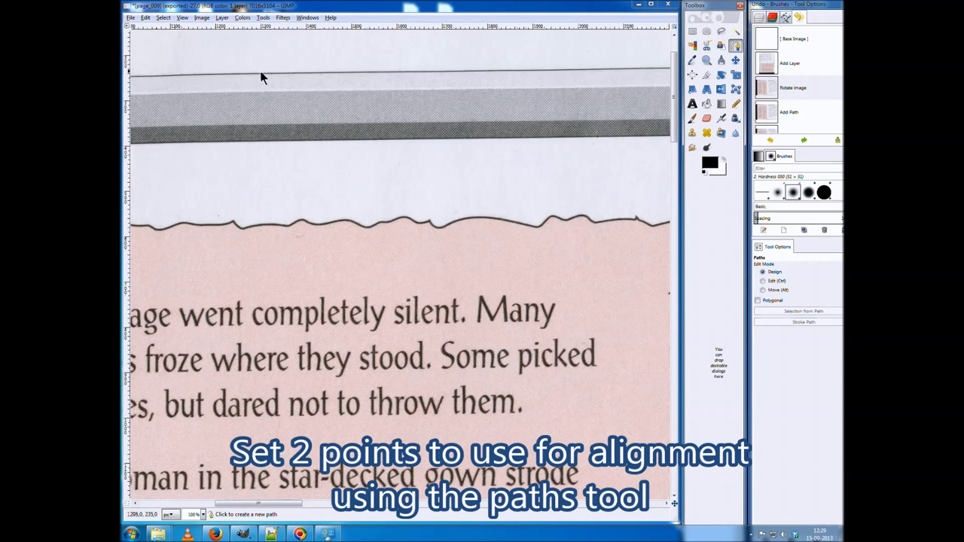
left_click(262, 73)
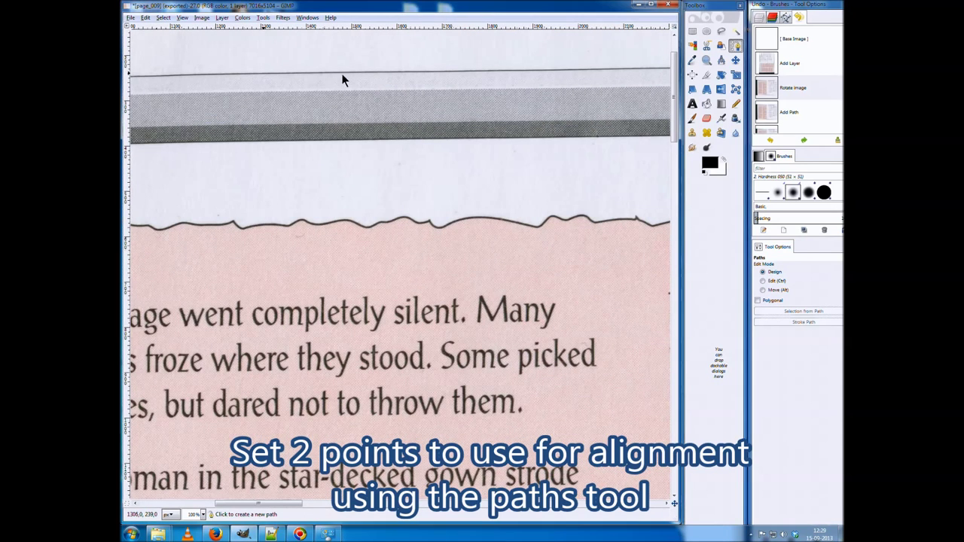
left_click(580, 69)
scroll(452, 93, "down", 6)
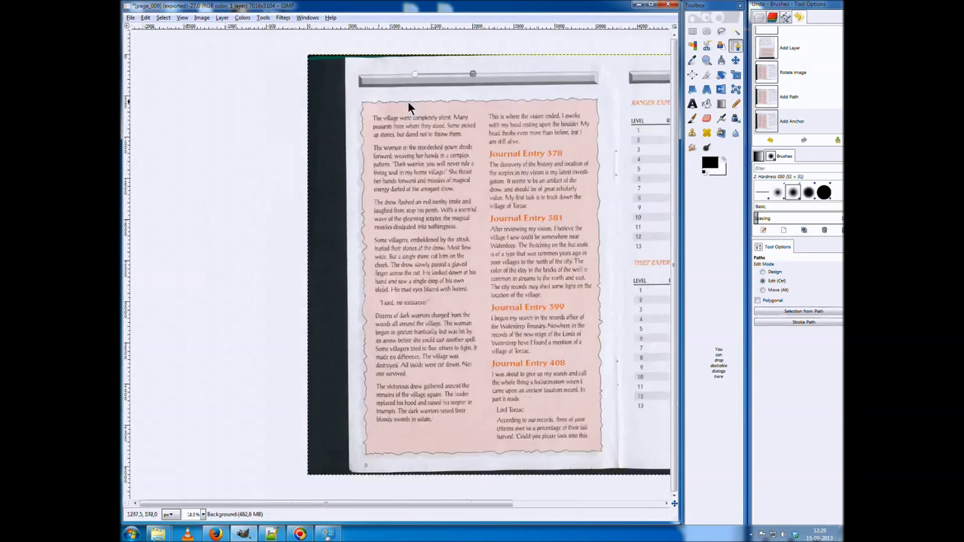
left_click(222, 18)
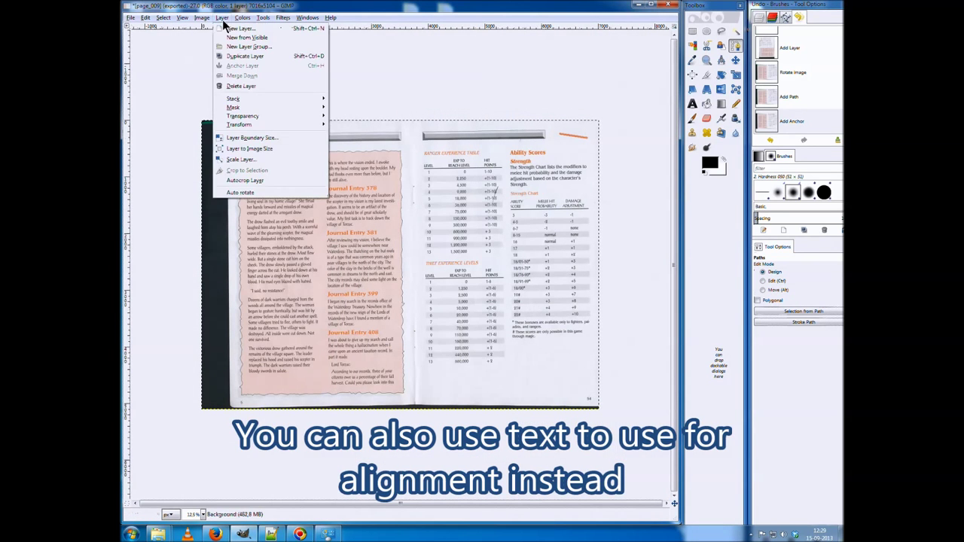
left_click(242, 192)
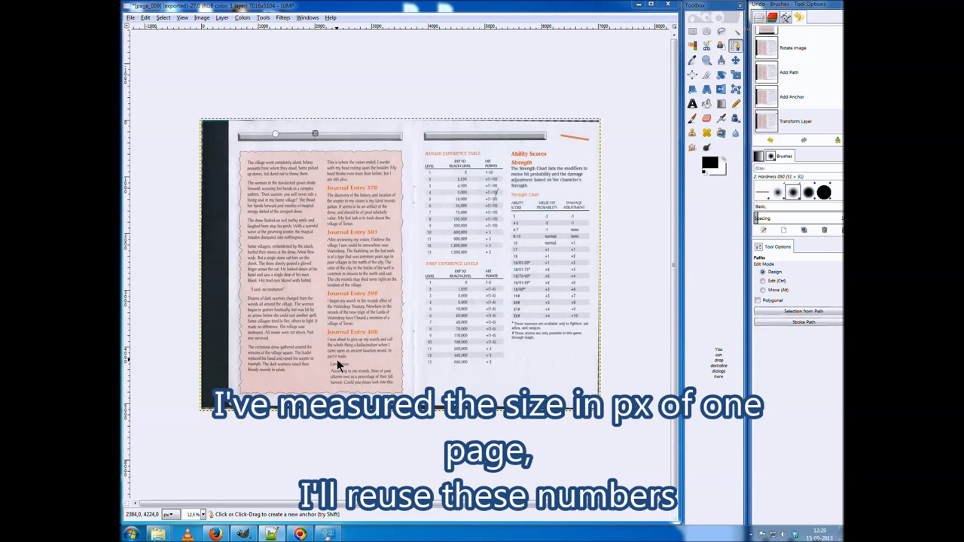
Draw a rectangular selection on the spread and size it to 6508 × 5018 pixels
left_click(693, 32)
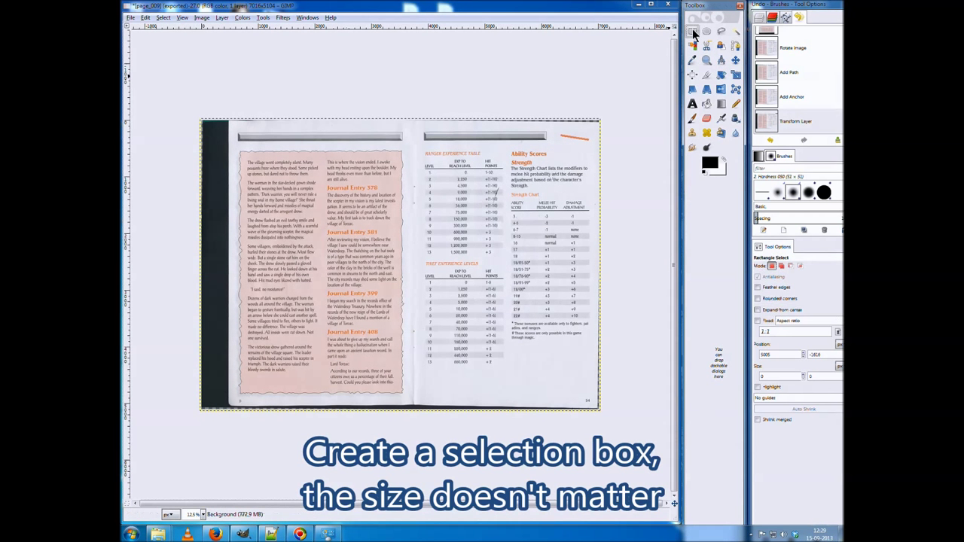
left_click_drag(234, 122, 341, 236)
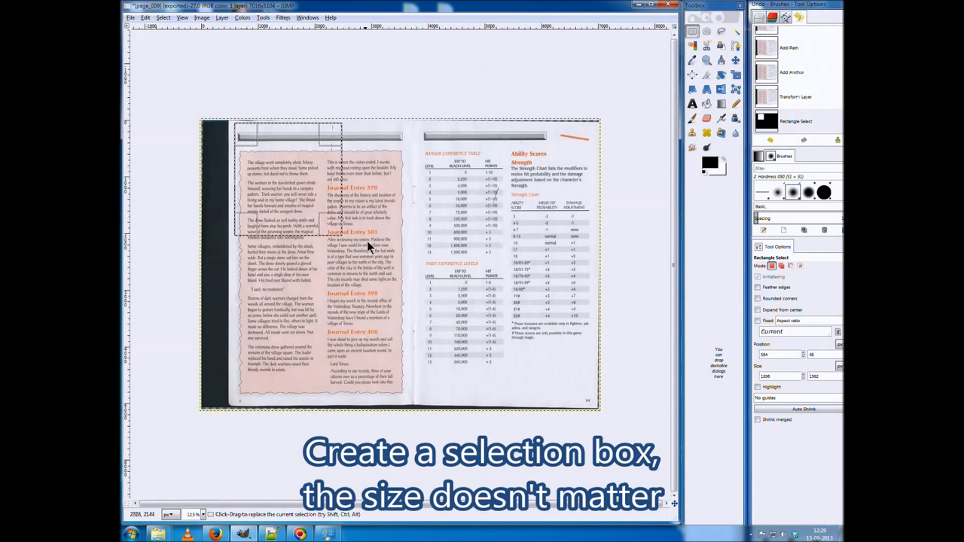
double_click(767, 377)
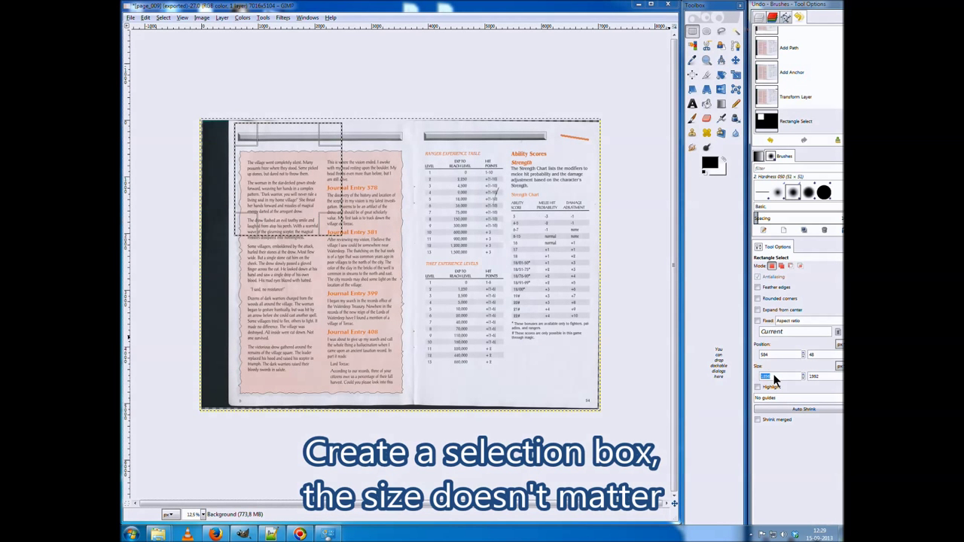
type("6500")
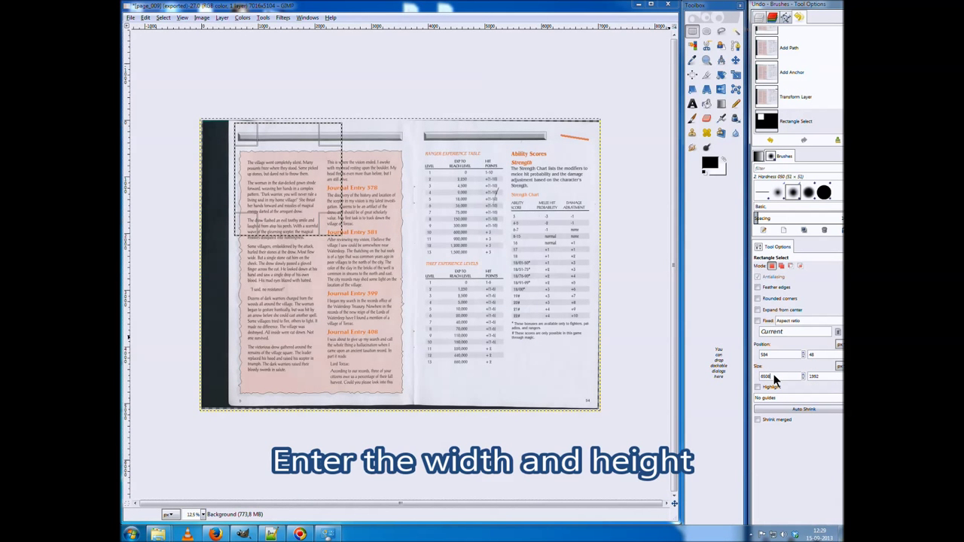
key("Tab")
type("5018")
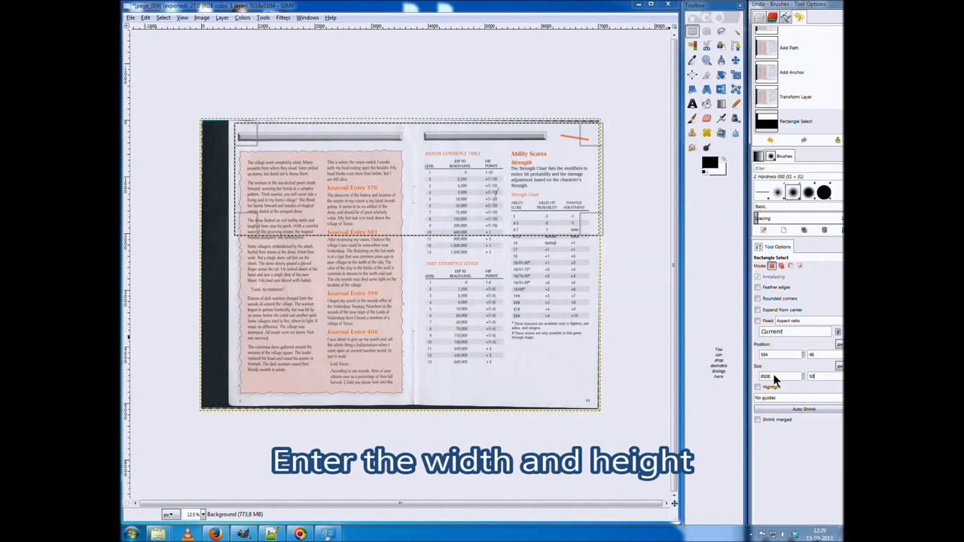
key("Tab")
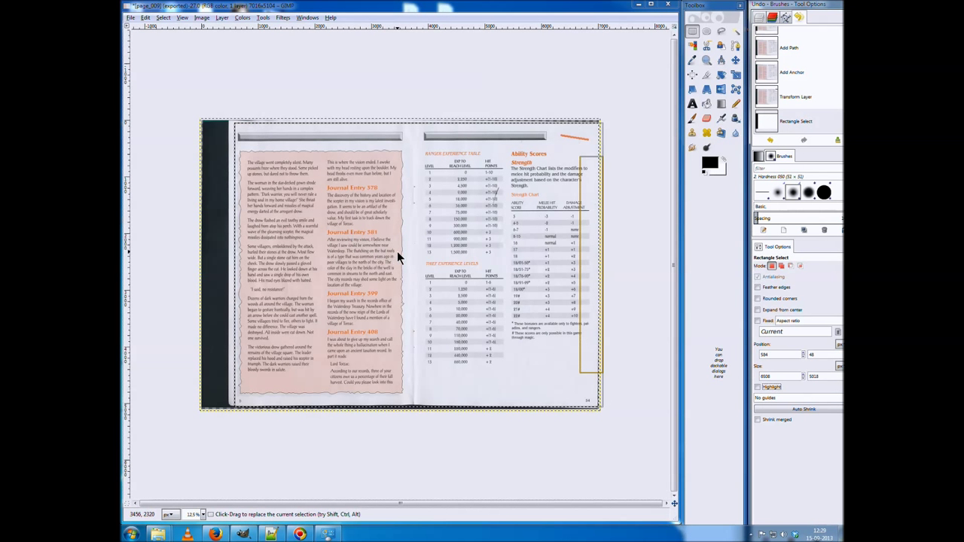
Centre the selection on the page numbers and crop the image to it
left_click_drag(400, 252, 396, 251)
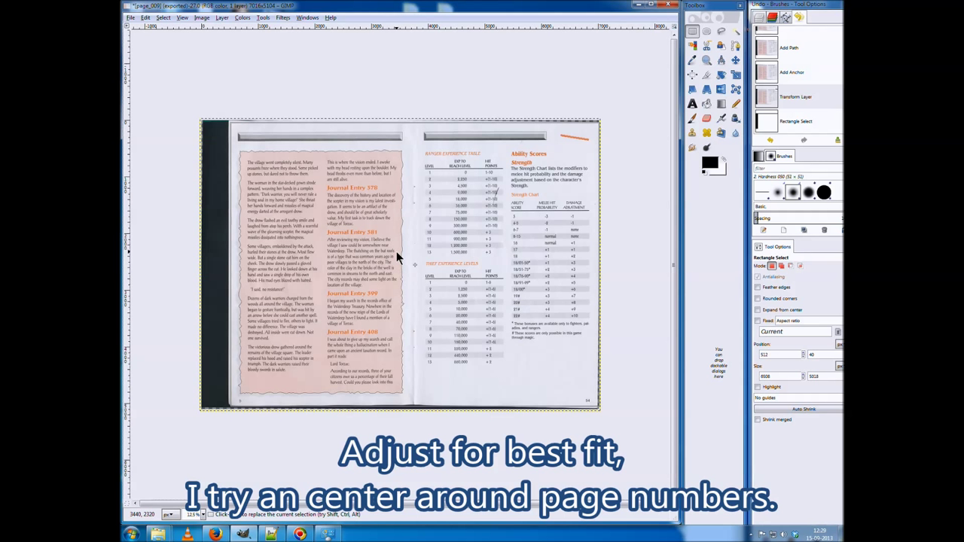
left_click_drag(396, 251, 396, 252)
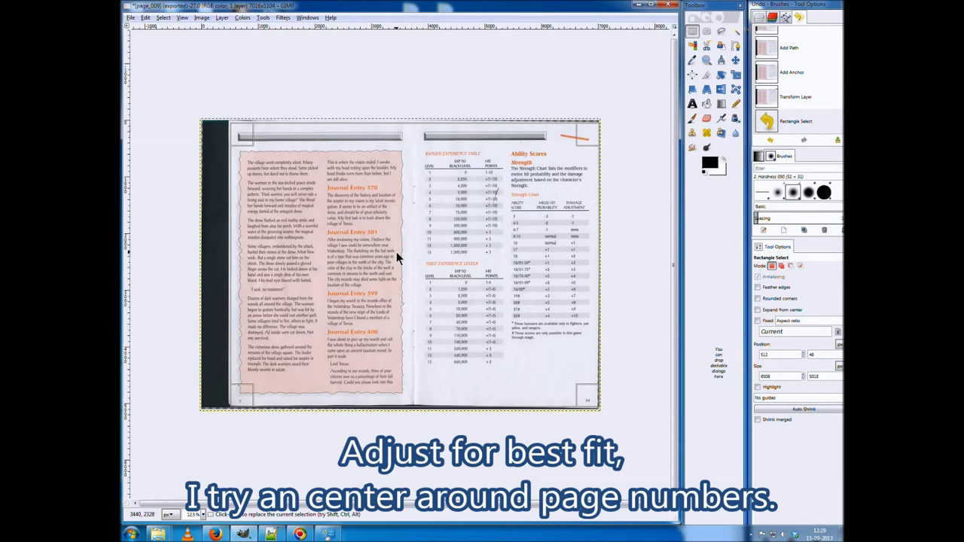
left_click(202, 17)
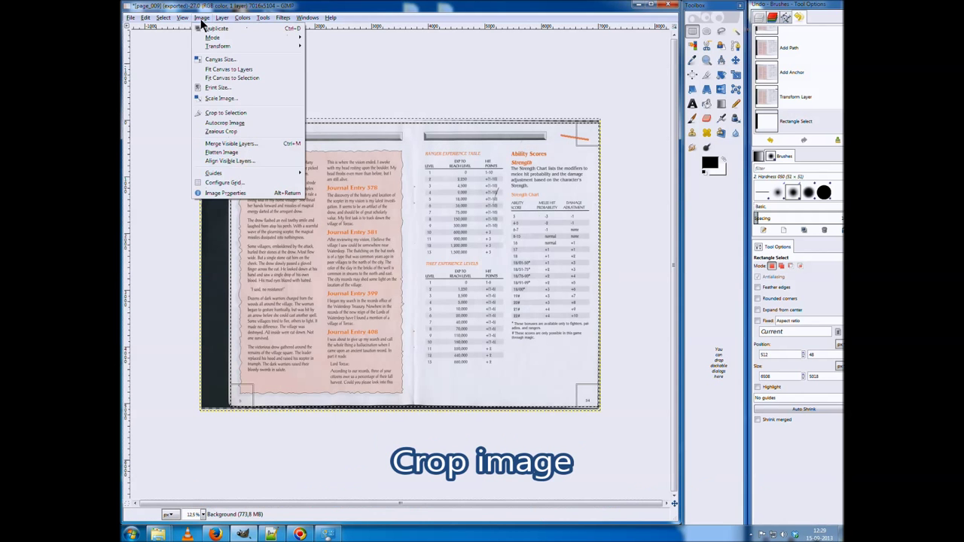
left_click(219, 113)
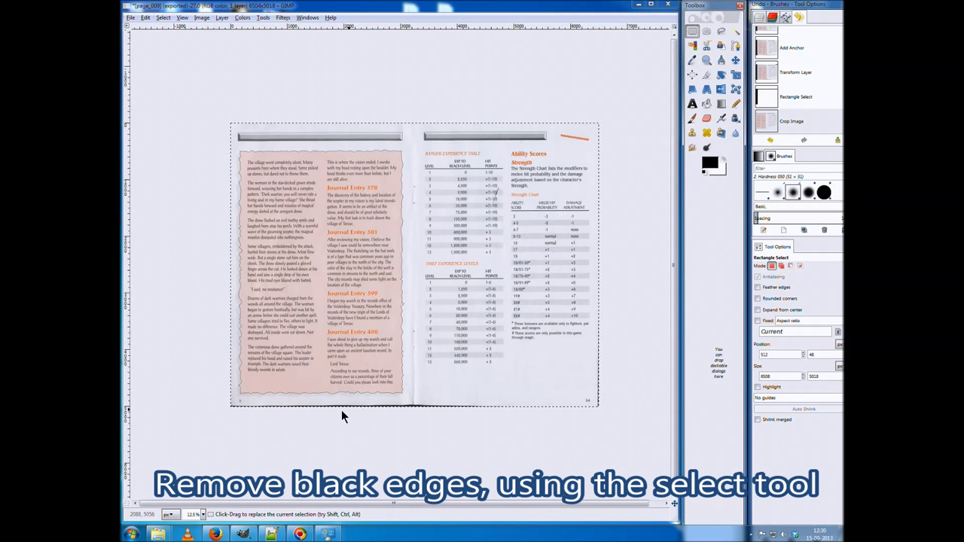
Select the dark strips along the bottom and right edges and clear them to white
left_click_drag(227, 407, 614, 436)
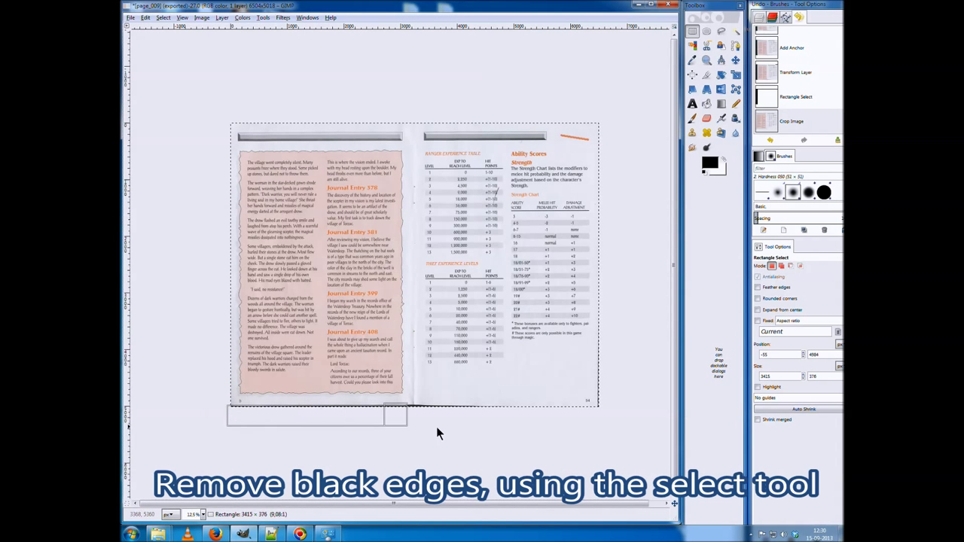
scroll(593, 397, "up", 2)
scroll(592, 400, "up", 1)
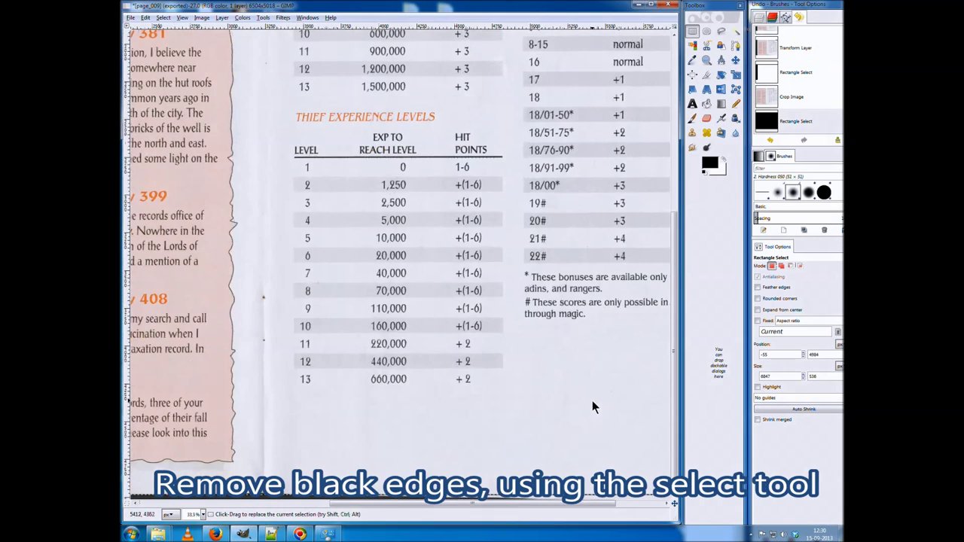
scroll(580, 399, "up", 1)
left_click_drag(574, 490, 575, 484)
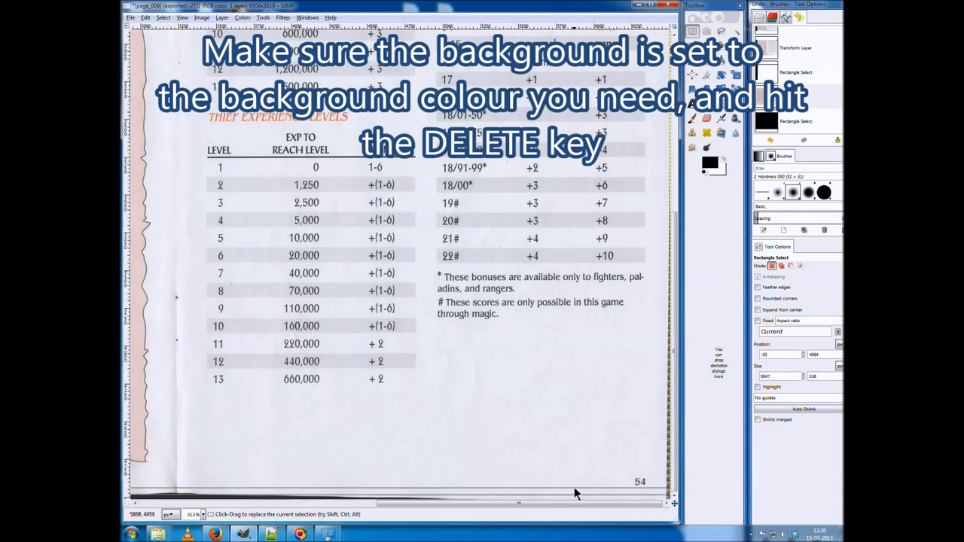
scroll(460, 438, "left", 5)
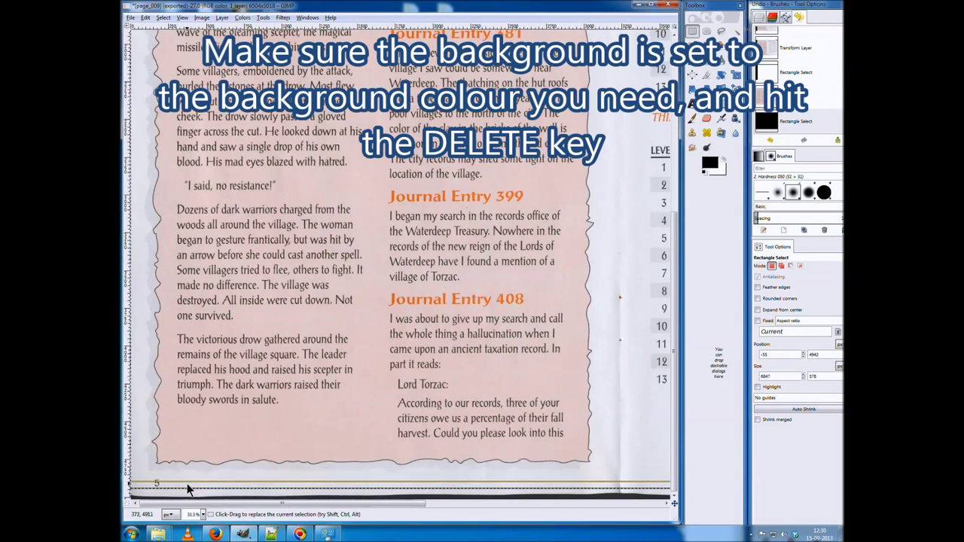
left_click_drag(189, 483, 187, 486)
key("minus")
key("minus")
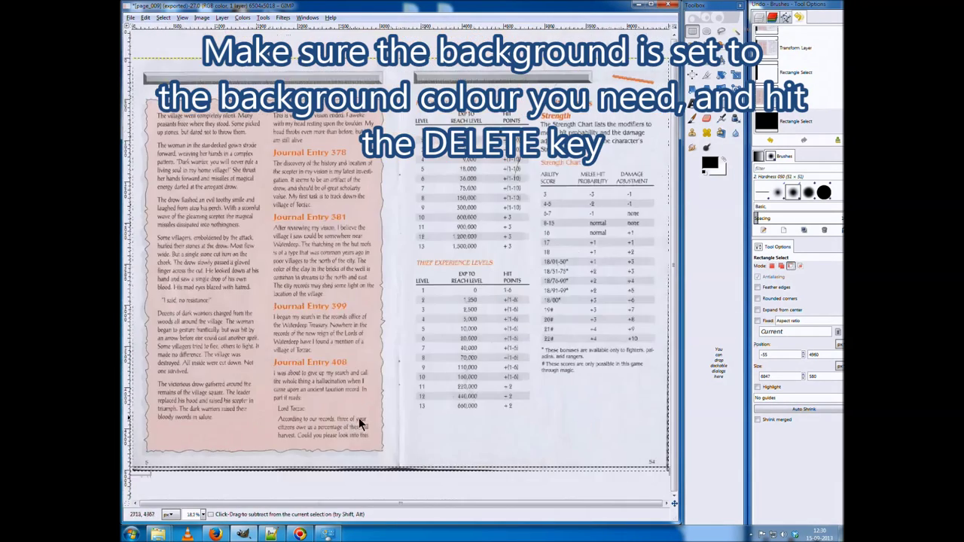
key("minus")
key("Delete")
key("ctrl+shift+a")
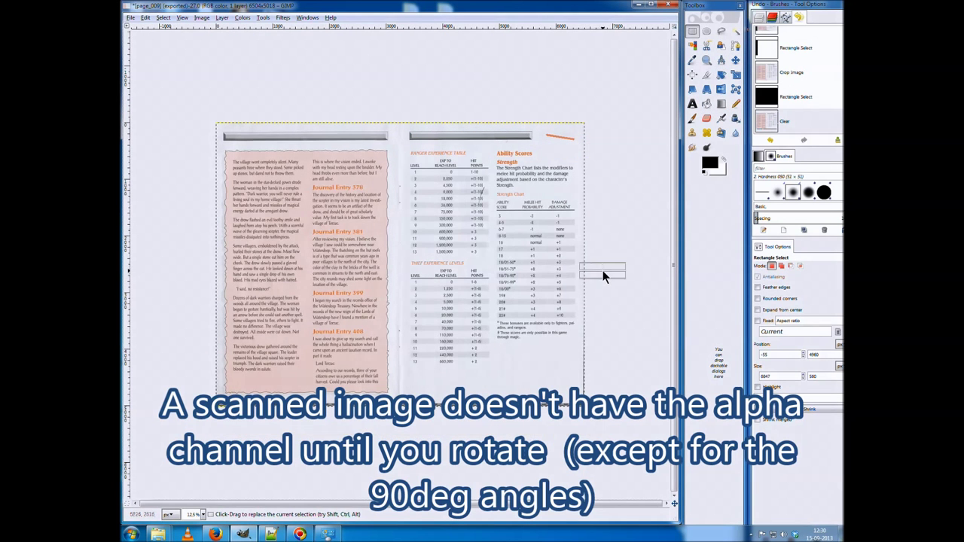
left_click_drag(582, 120, 604, 420)
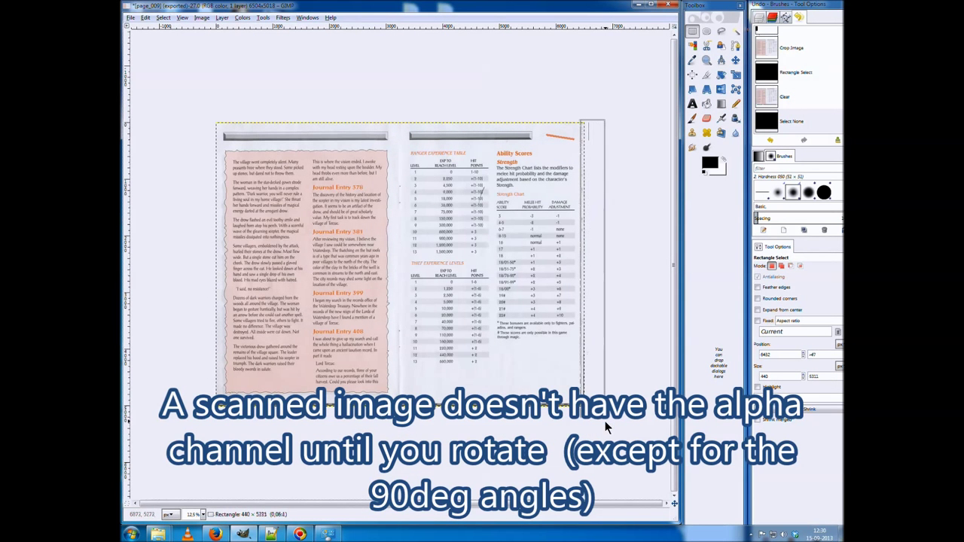
key("Delete")
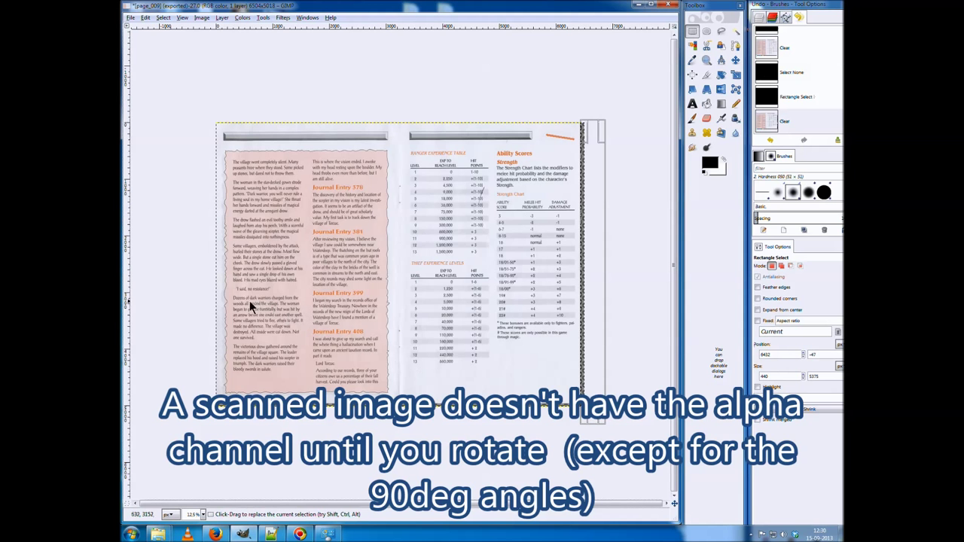
Remove the layer's alpha channel and deselect everything
left_click(222, 17)
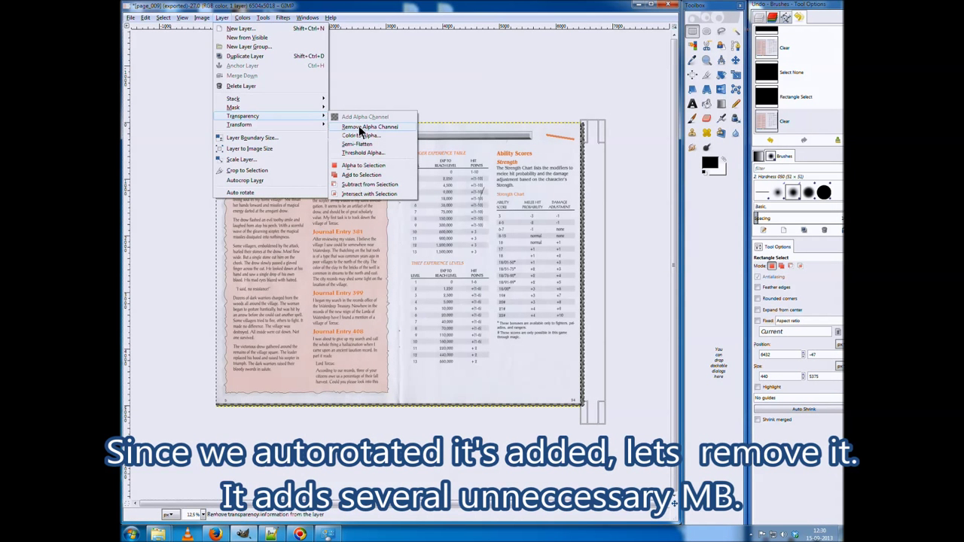
left_click(360, 129)
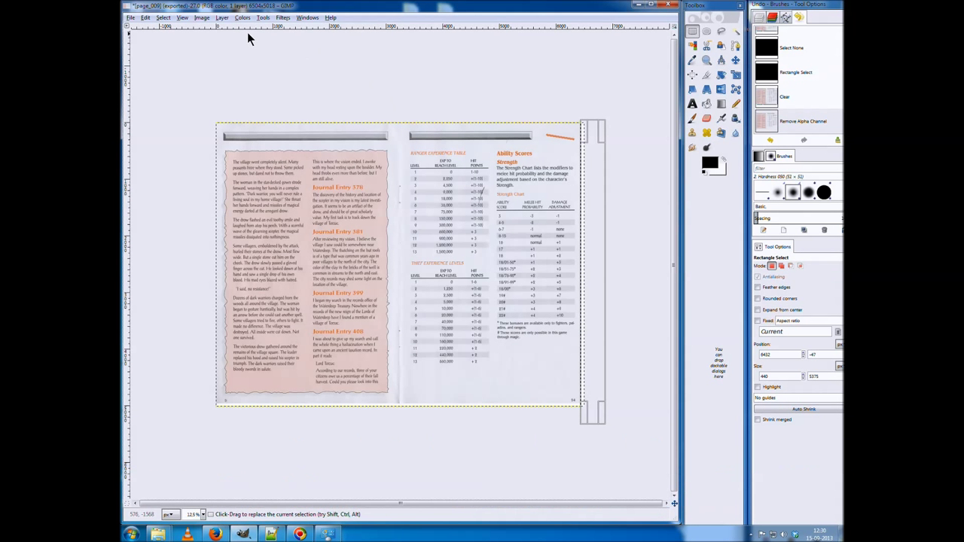
left_click(419, 61)
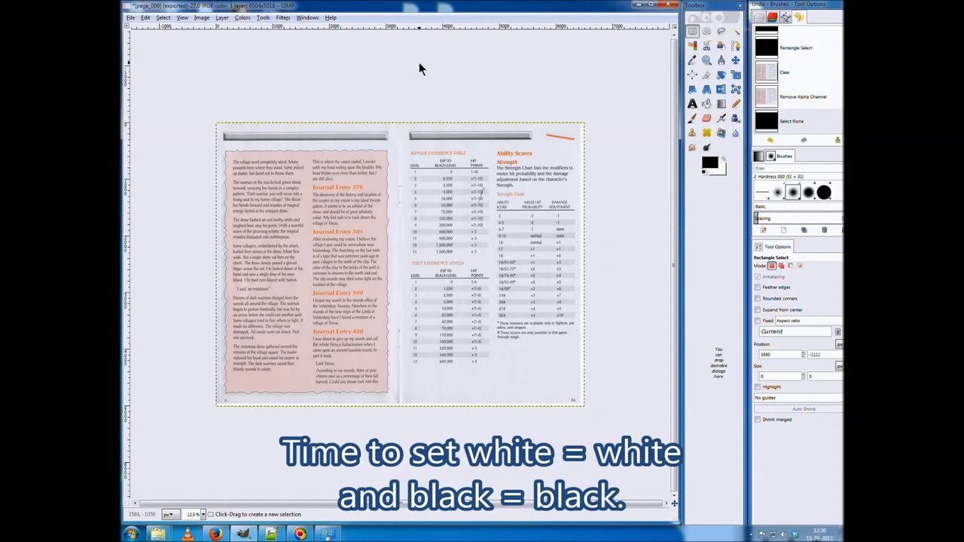
left_click(283, 59)
In Levels, sample the paper background as the white point, trying two paper spots
left_click(243, 18)
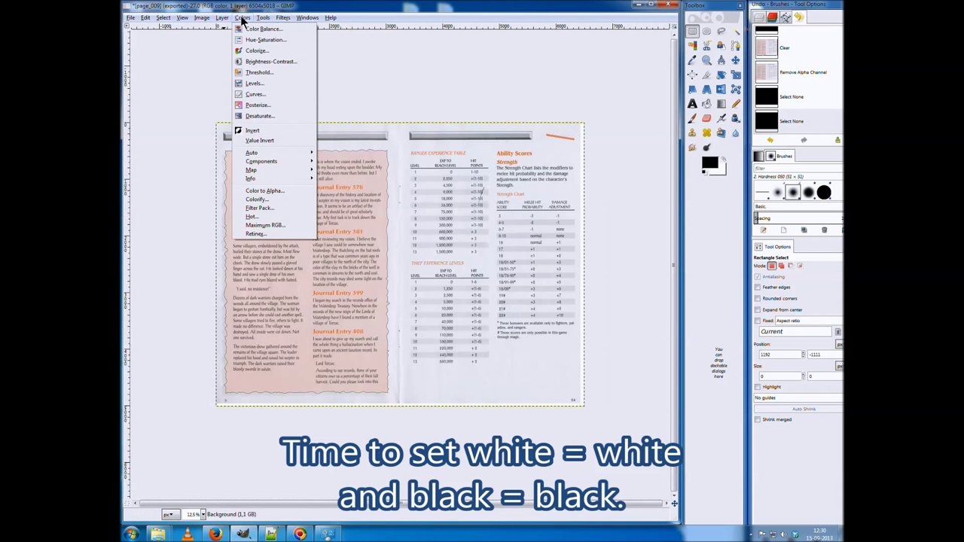
left_click(265, 82)
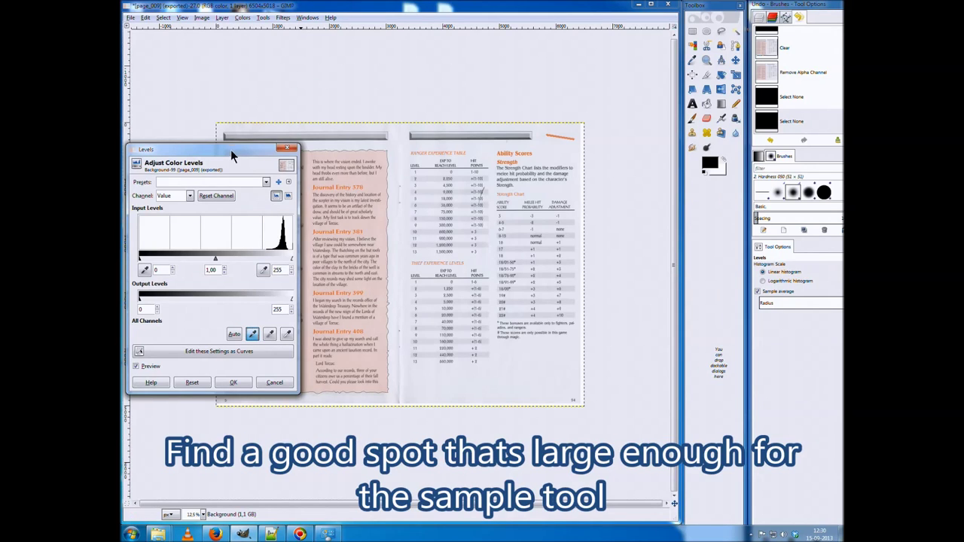
mouse_move(231, 150)
left_mouse_down()
mouse_move(652, 146)
mouse_move(728, 189)
left_mouse_up()
scroll(517, 203, "up", 3)
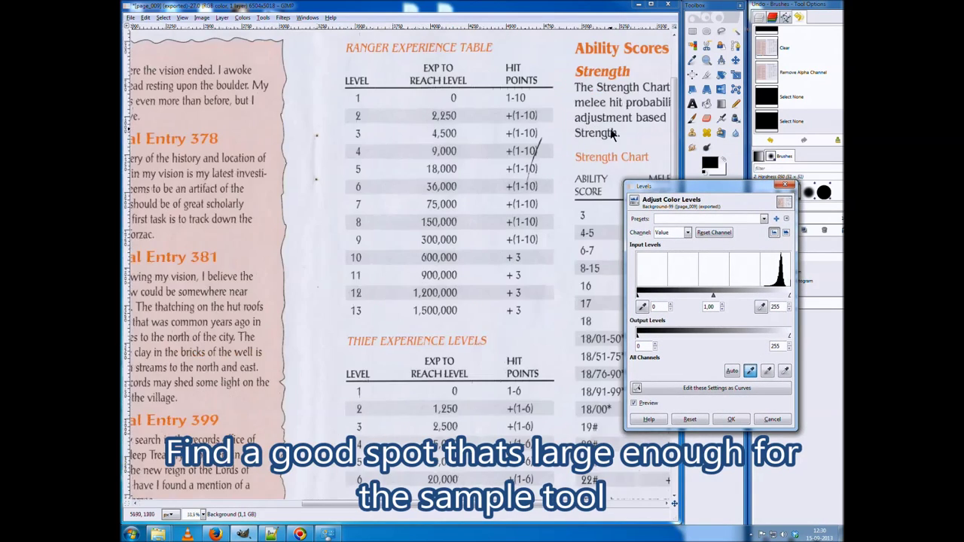
scroll(510, 149, "up", 3)
scroll(469, 161, "up", 2)
scroll(488, 199, "up", 1)
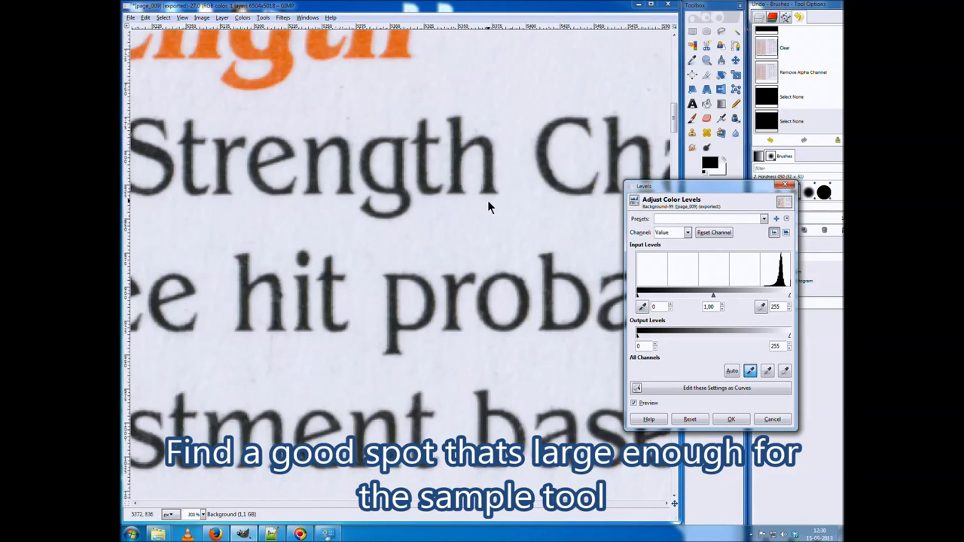
scroll(509, 187, "right", 5)
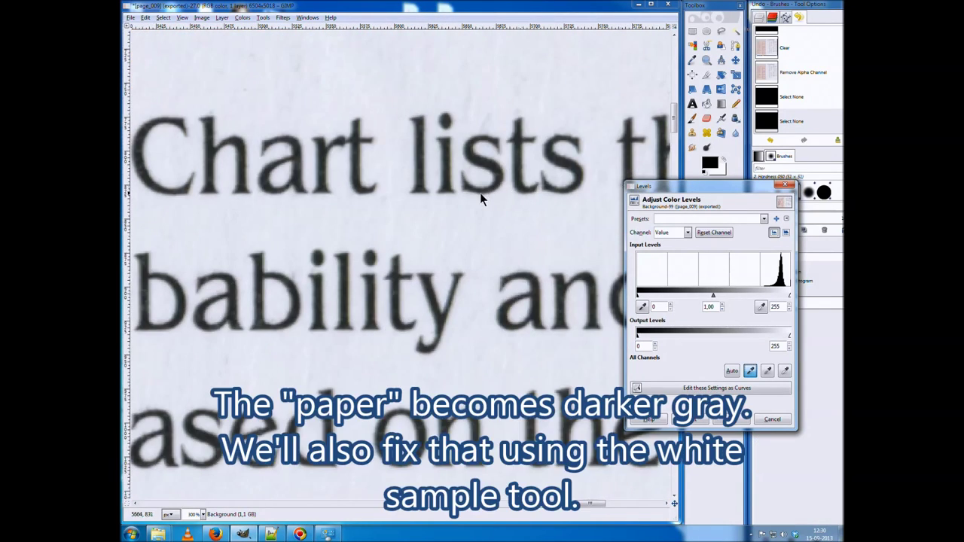
scroll(484, 193, "left", 5)
scroll(345, 177, "left", 2)
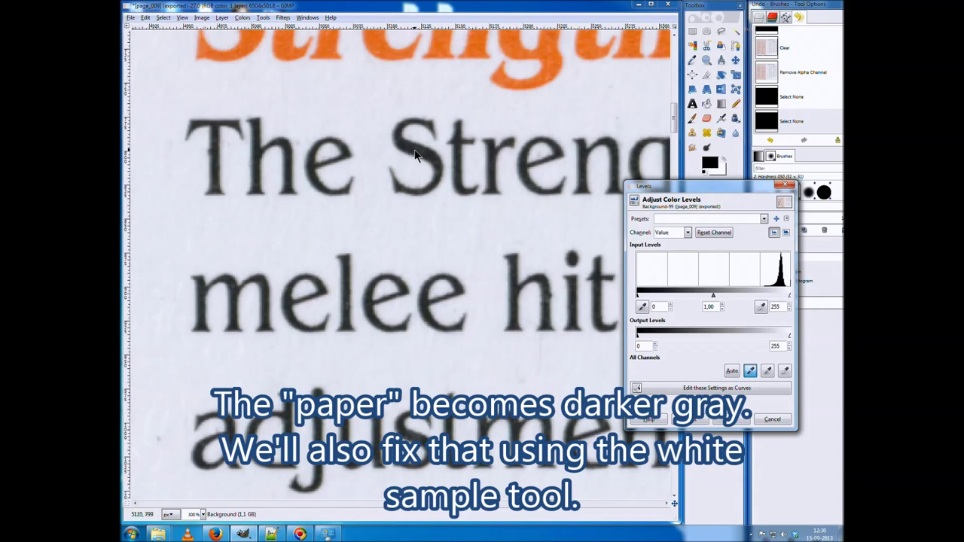
scroll(416, 155, "down", 2)
scroll(457, 213, "down", 4)
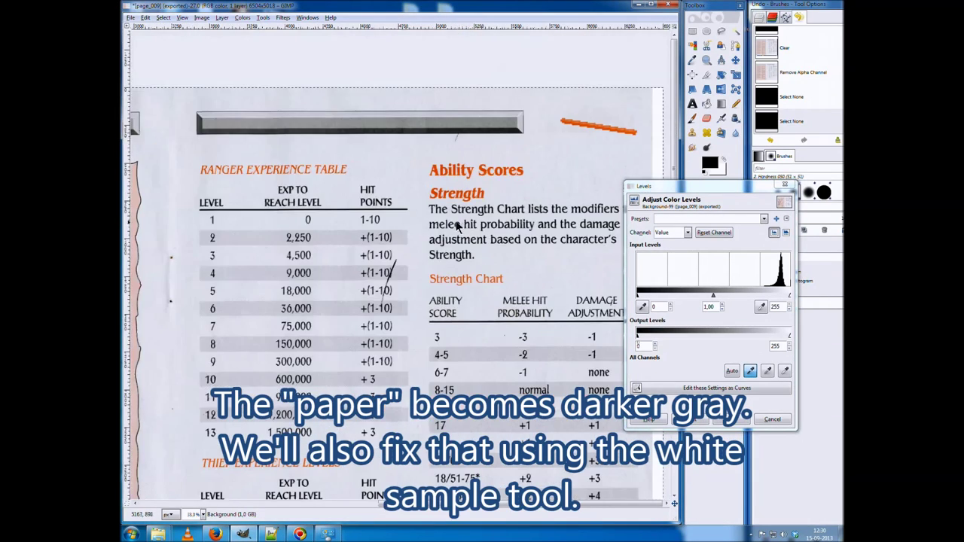
scroll(456, 226, "down", 2)
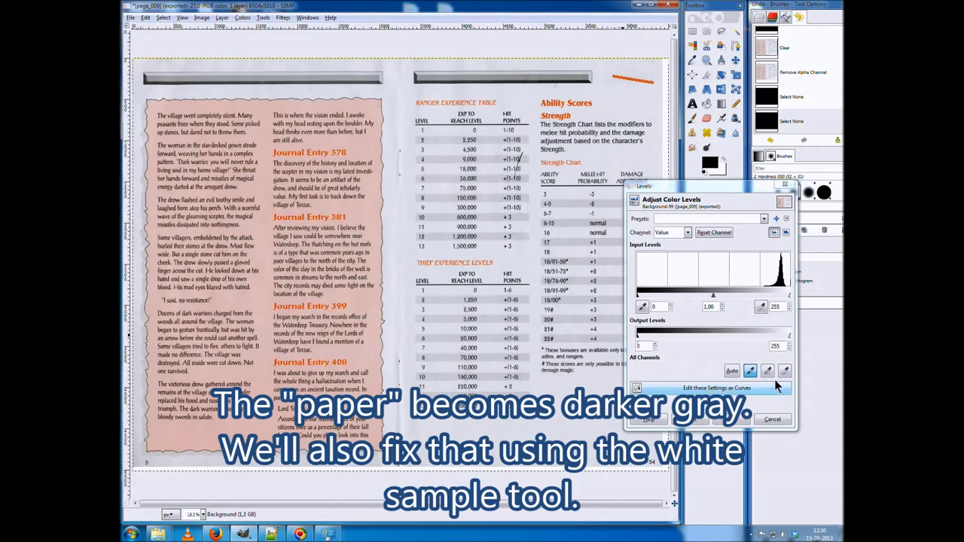
left_click(785, 371)
left_click(541, 427)
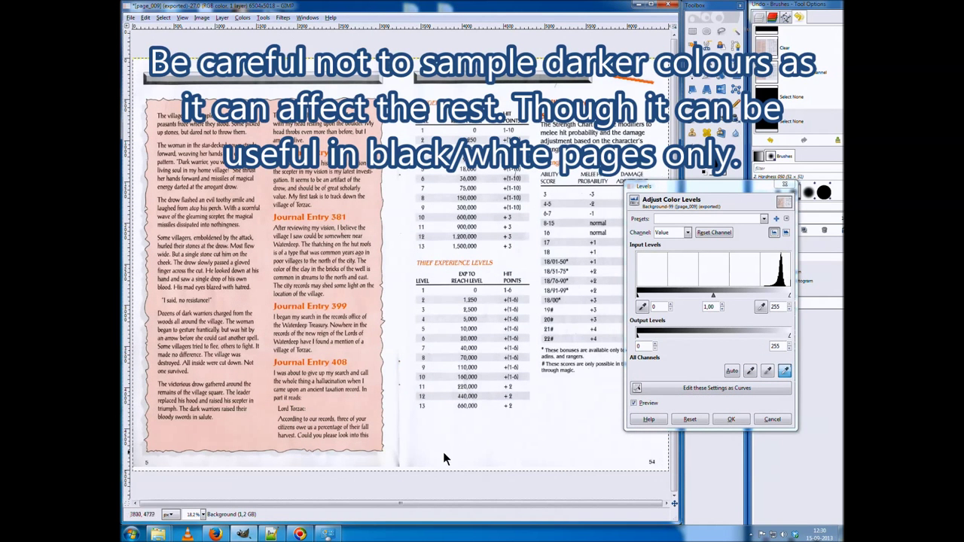
left_click(399, 455)
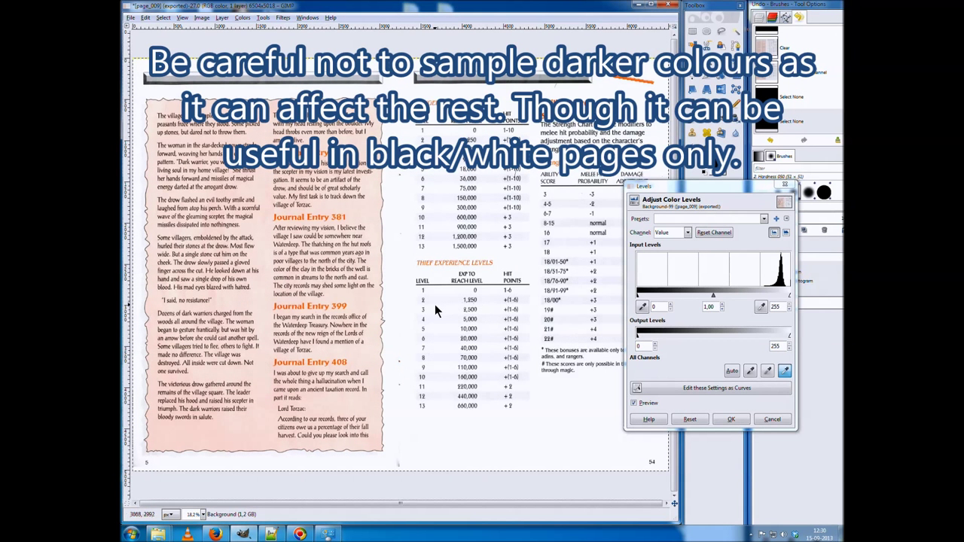
Reset Levels, re-pick the paper as the white point, and apply the adjustment
left_click(687, 418)
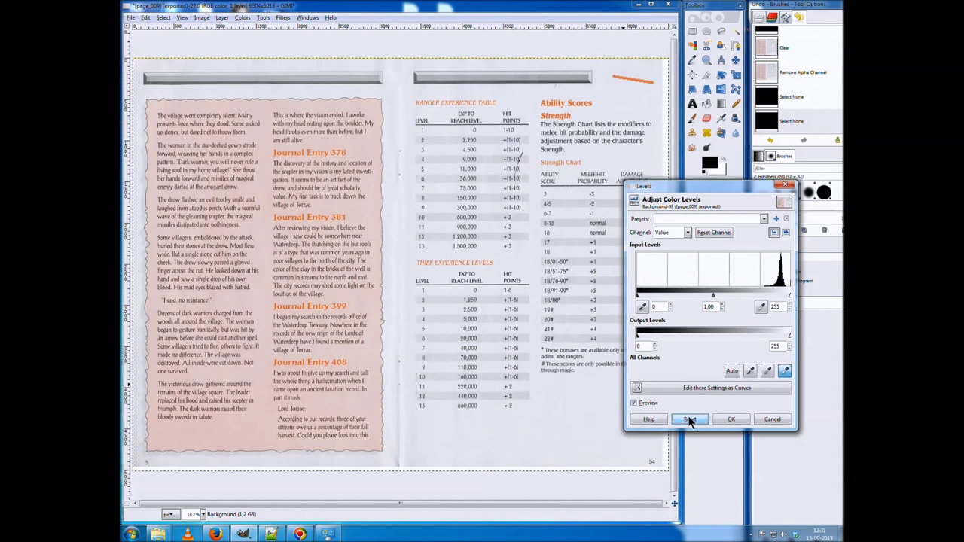
left_click(750, 371)
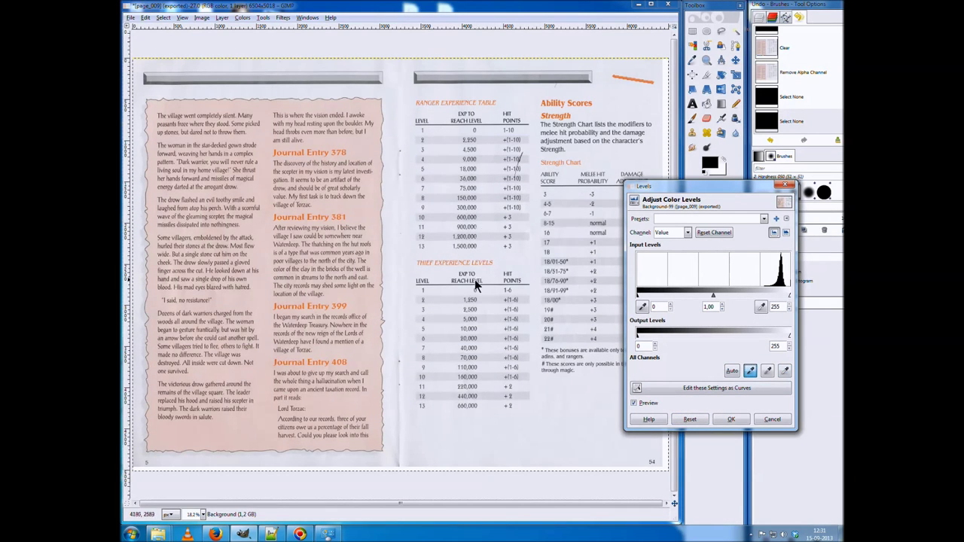
scroll(473, 277, "up", 5)
scroll(445, 271, "up", 2)
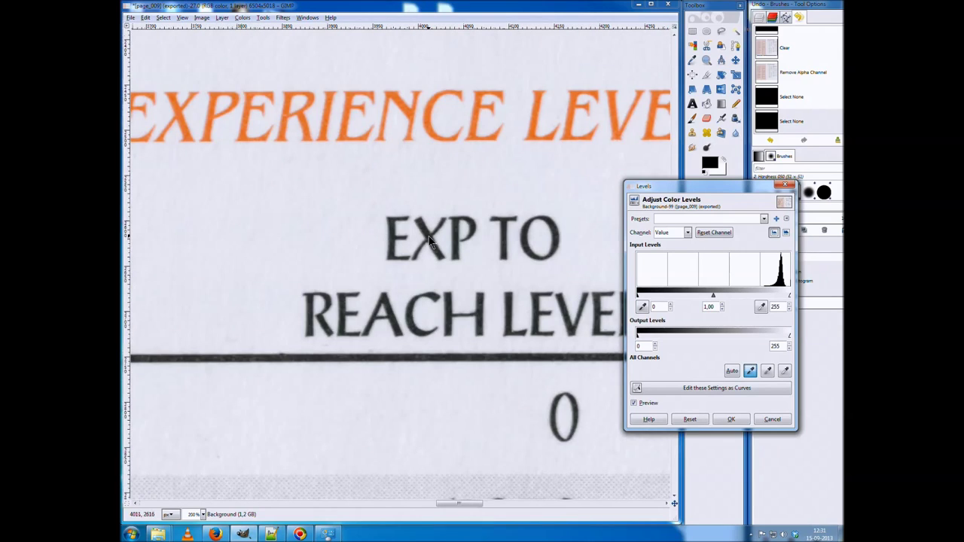
scroll(433, 245, "down", 2)
scroll(477, 310, "down", 3)
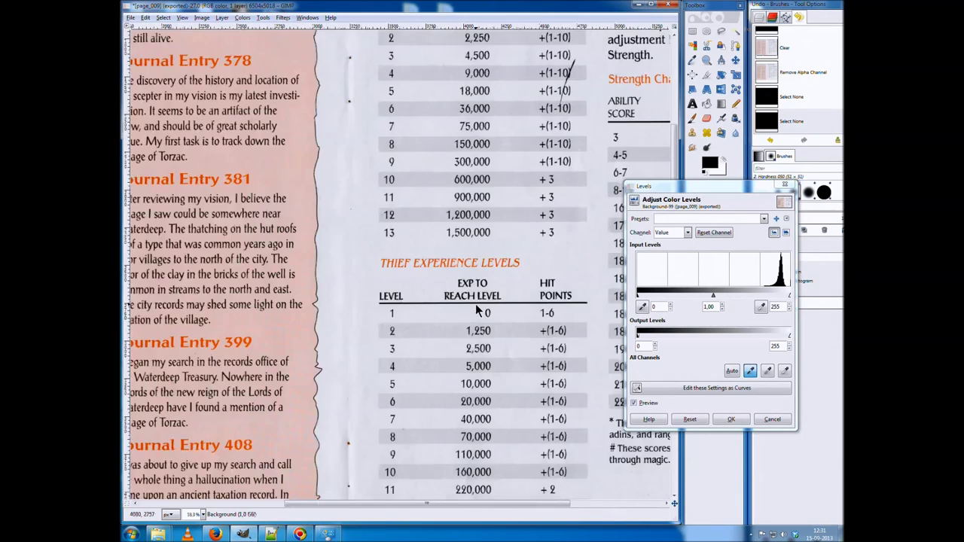
scroll(476, 310, "down", 2)
scroll(488, 320, "up", 1)
left_click(786, 376)
left_click(551, 209)
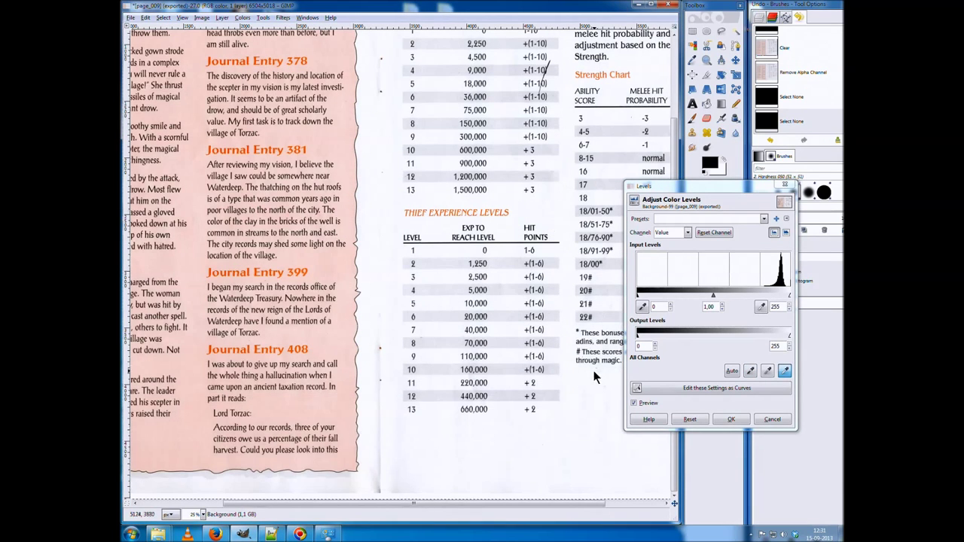
left_click(729, 421)
scroll(515, 351, "down", 1)
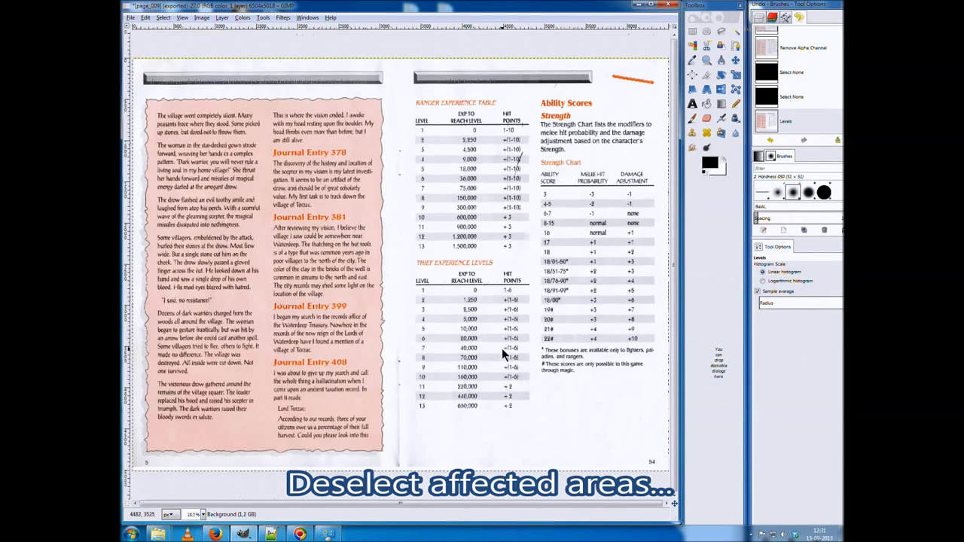
Zoom in on the Strength Chart's top rows with Rectangle Select and start a selection there
scroll(502, 348, "down", 1)
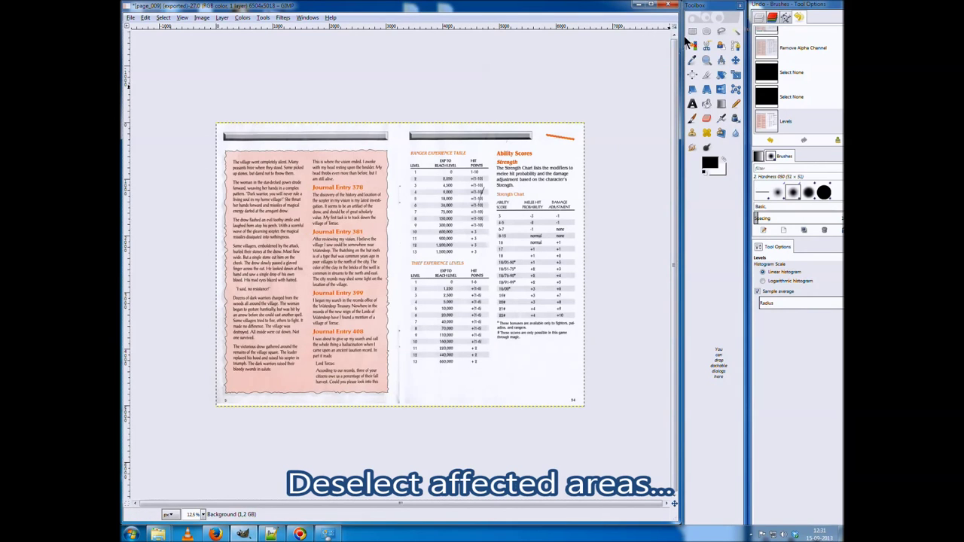
left_click(693, 31)
scroll(514, 225, "up", 1)
scroll(514, 219, "up", 1)
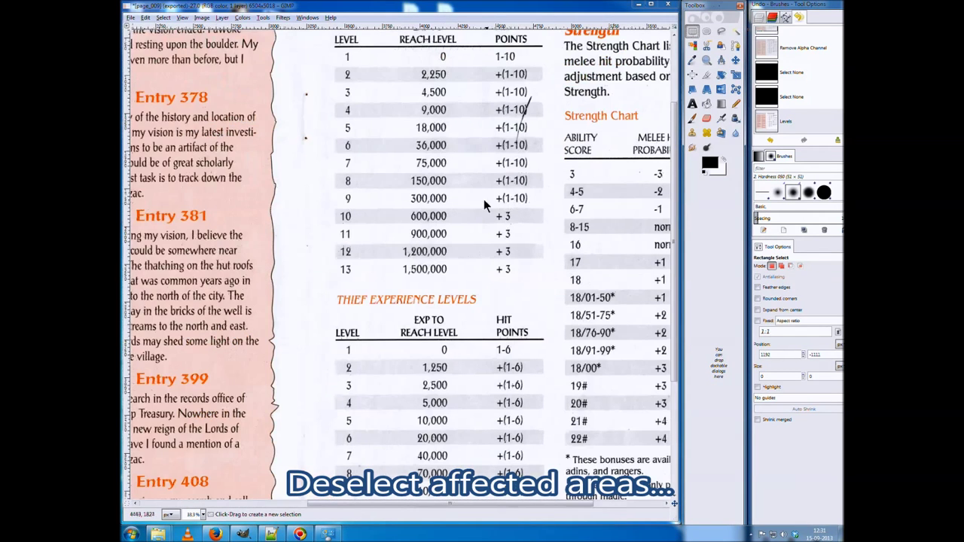
scroll(580, 192, "up", 1)
scroll(452, 185, "up", 2)
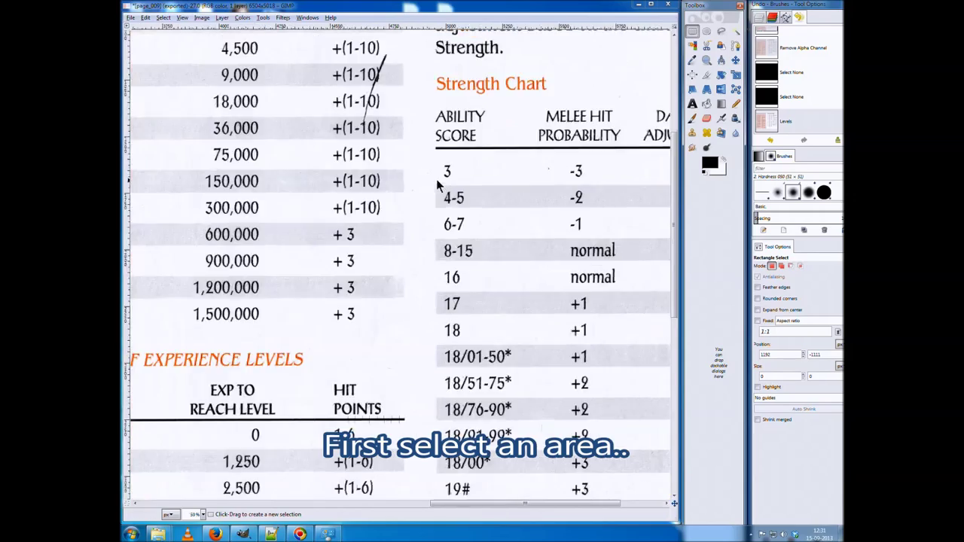
scroll(431, 179, "up", 1)
scroll(440, 188, "up", 2)
mouse_move(446, 205)
left_mouse_down()
mouse_move(536, 290)
mouse_move(575, 262)
mouse_move(549, 304)
left_mouse_up()
Stretch the selection up over the Strength Chart and fit its top-right corner to the chart
scroll(571, 226, "up", 1)
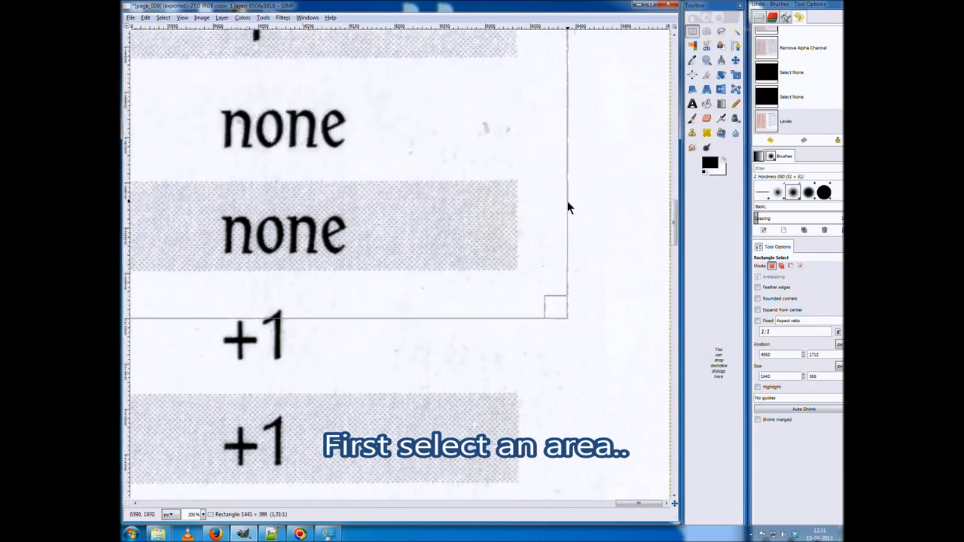
scroll(562, 218, "up", 1)
scroll(554, 256, "down", 3)
scroll(552, 294, "down", 3)
scroll(549, 303, "down", 5)
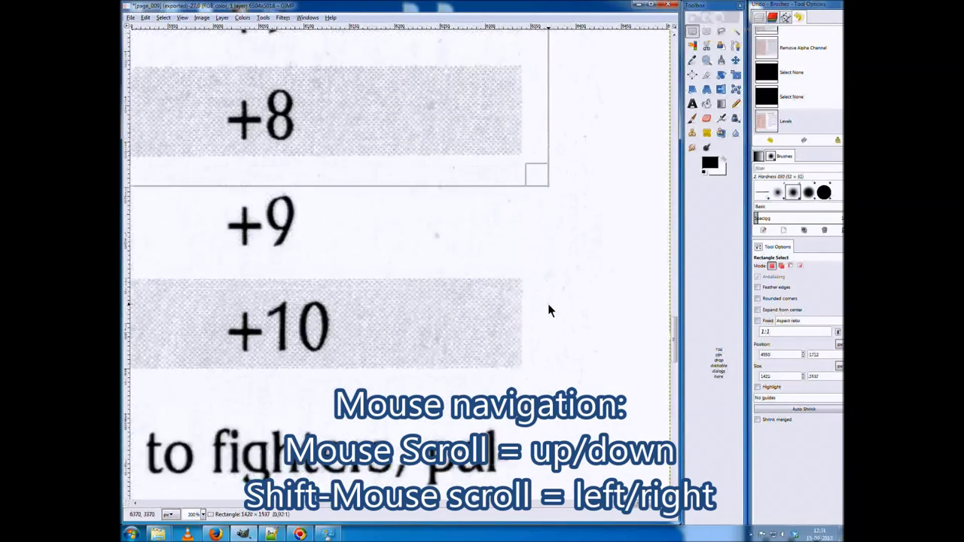
scroll(544, 290, "down", 2)
mouse_move(548, 303)
left_mouse_down()
mouse_move(529, 144)
mouse_move(543, 143)
left_mouse_up()
scroll(553, 143, "up", 4)
scroll(553, 172, "up", 5)
scroll(553, 183, "up", 3)
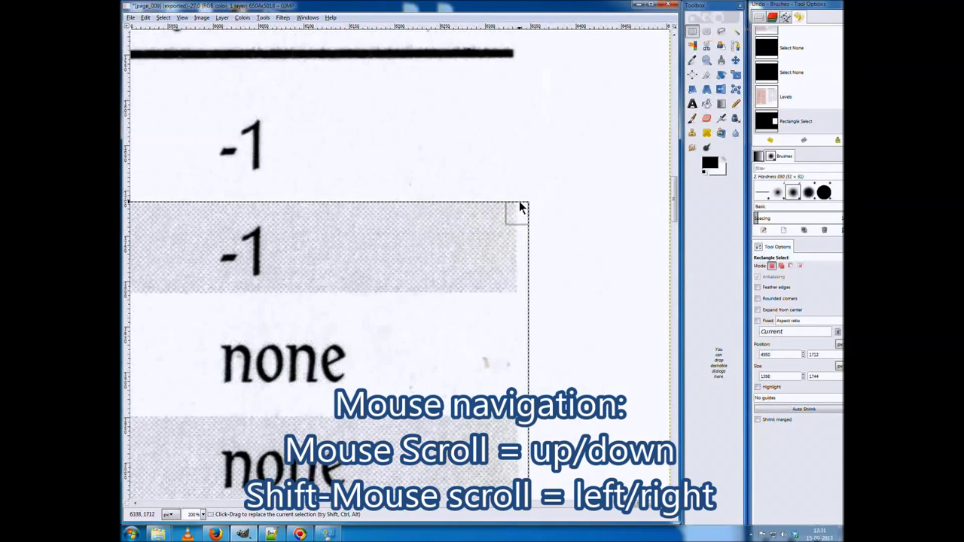
left_click_drag(519, 201, 513, 198)
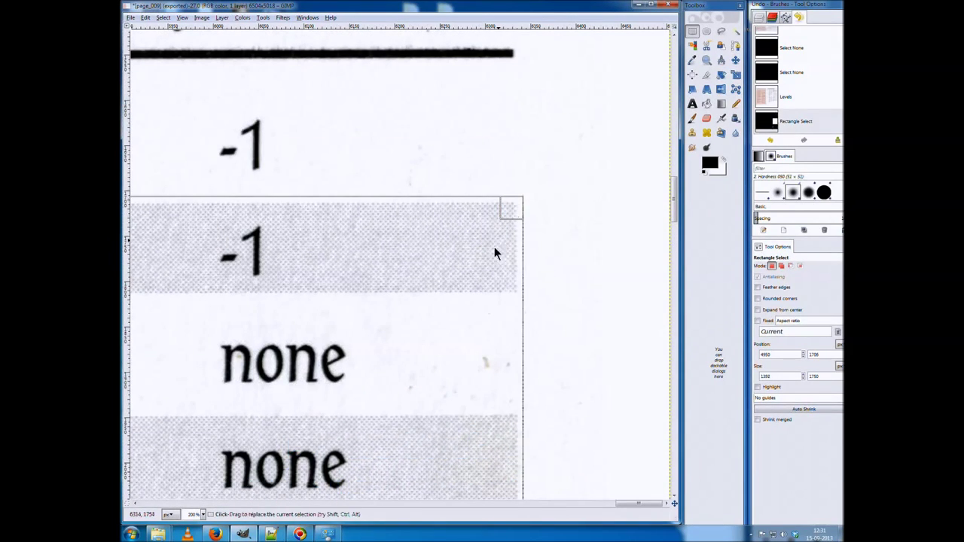
Extend the selection's bottom edge below row 22# and zoom back out
scroll(452, 250, "left", 5)
scroll(386, 248, "left", 10)
scroll(383, 252, "left", 3)
scroll(373, 255, "down", 4)
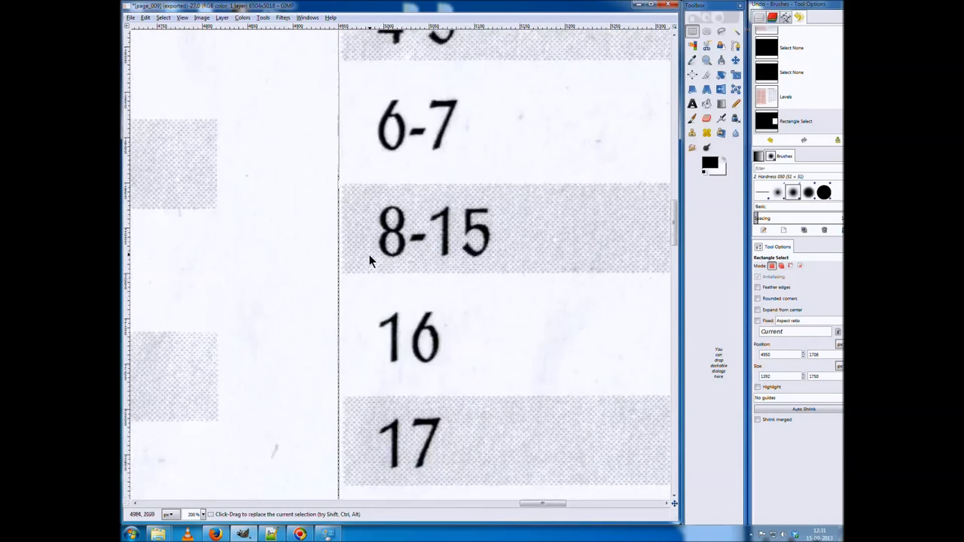
scroll(370, 256, "down", 5)
scroll(369, 257, "down", 5)
scroll(367, 260, "down", 3)
scroll(373, 277, "down", 2)
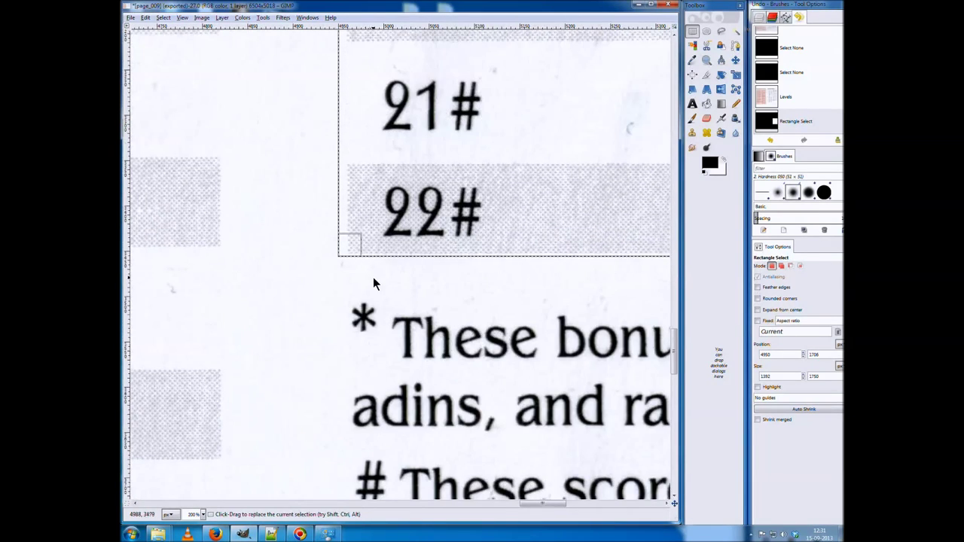
left_click_drag(452, 254, 452, 257)
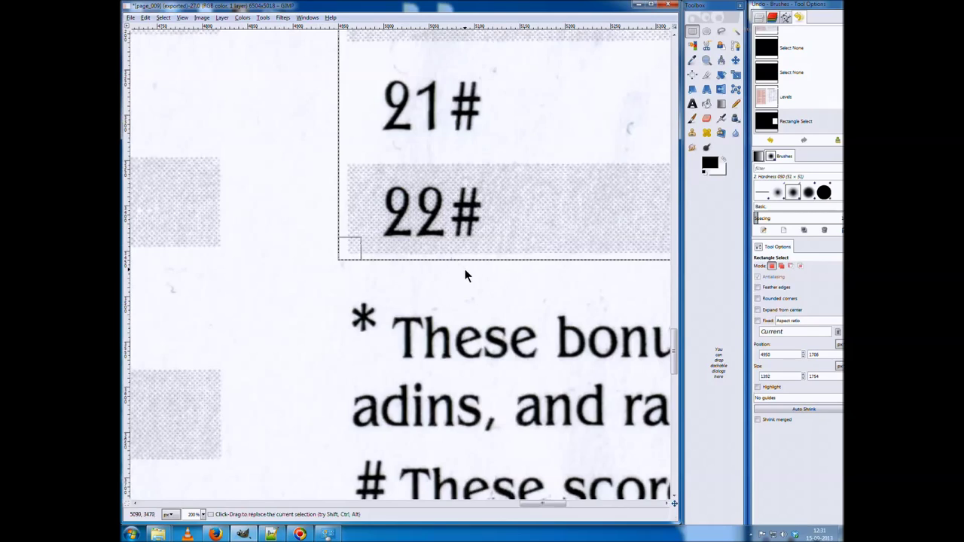
scroll(415, 259, "down", 2, "ctrl")
scroll(400, 261, "down", 2, "ctrl")
scroll(385, 261, "down", 3, "ctrl")
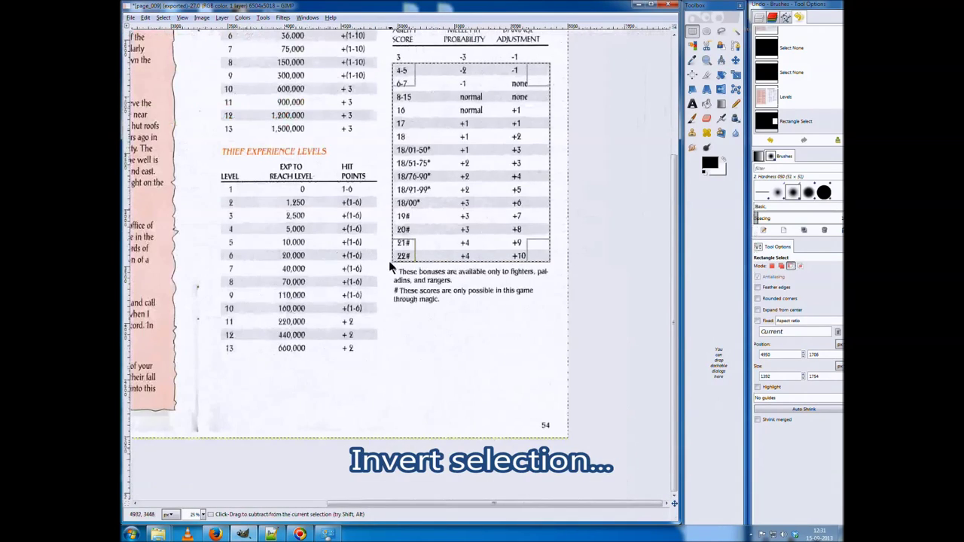
Invert the selection and subtract the Ranger table rows from it
left_click(165, 18)
left_click(172, 51)
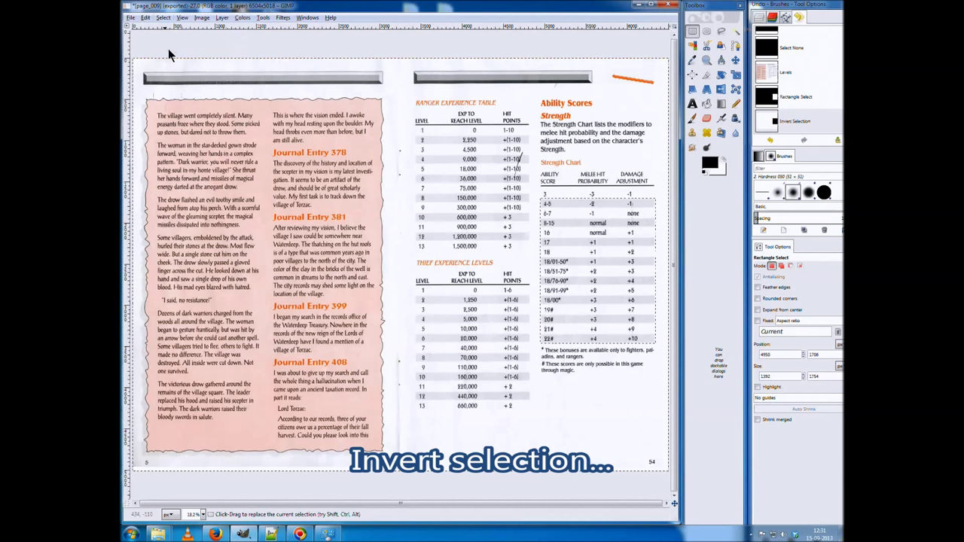
key("ctrl")
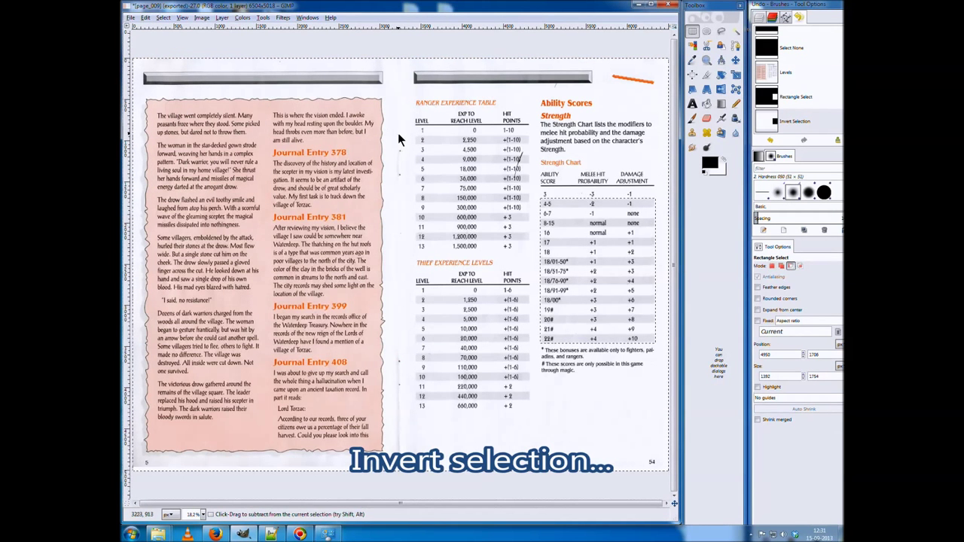
mouse_move(411, 134)
left_mouse_down()
mouse_move(445, 154)
mouse_move(531, 241)
left_mouse_up()
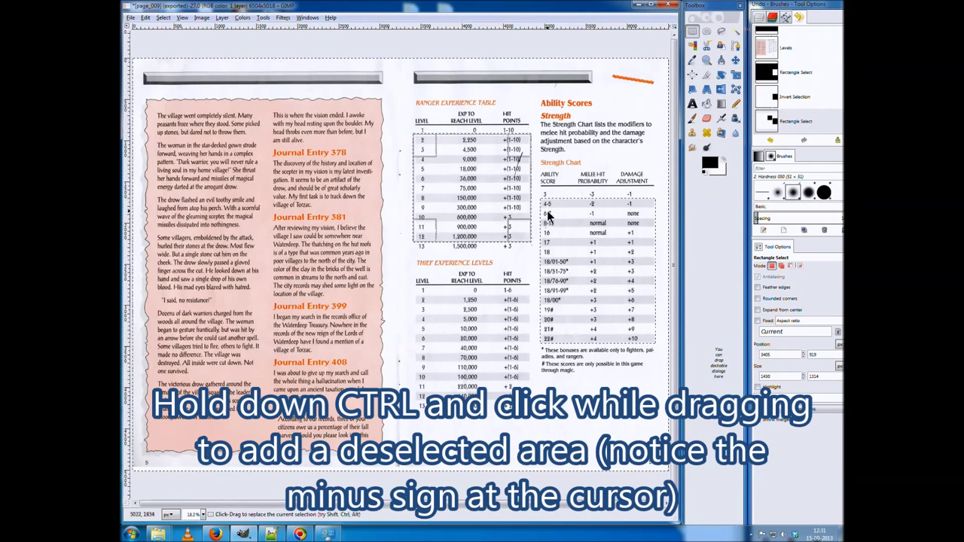
Tighten the excluded area's bottom-right and top-right corners to the table
scroll(541, 230, "up", 3)
scroll(541, 230, "up", 2)
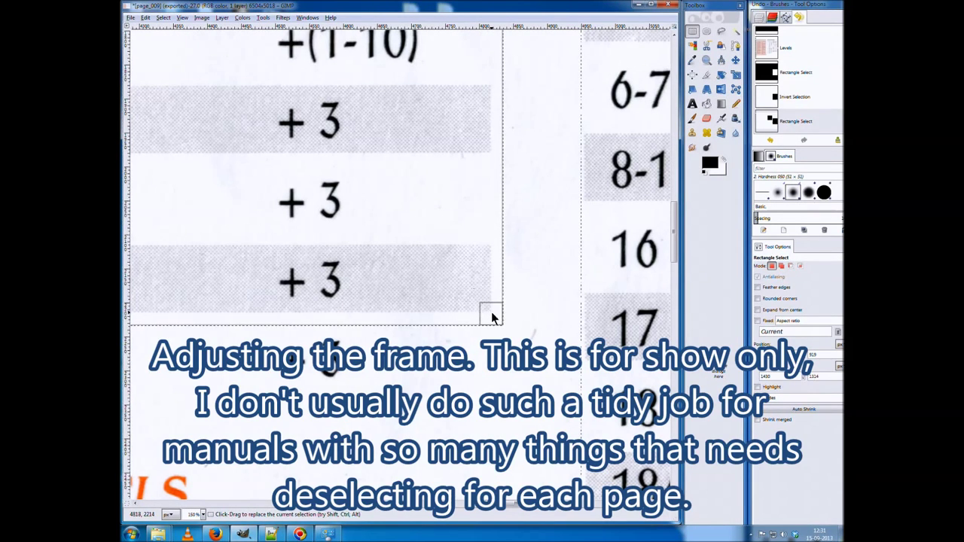
left_click_drag(482, 301, 488, 312)
scroll(524, 236, "up", 3)
scroll(516, 230, "up", 3)
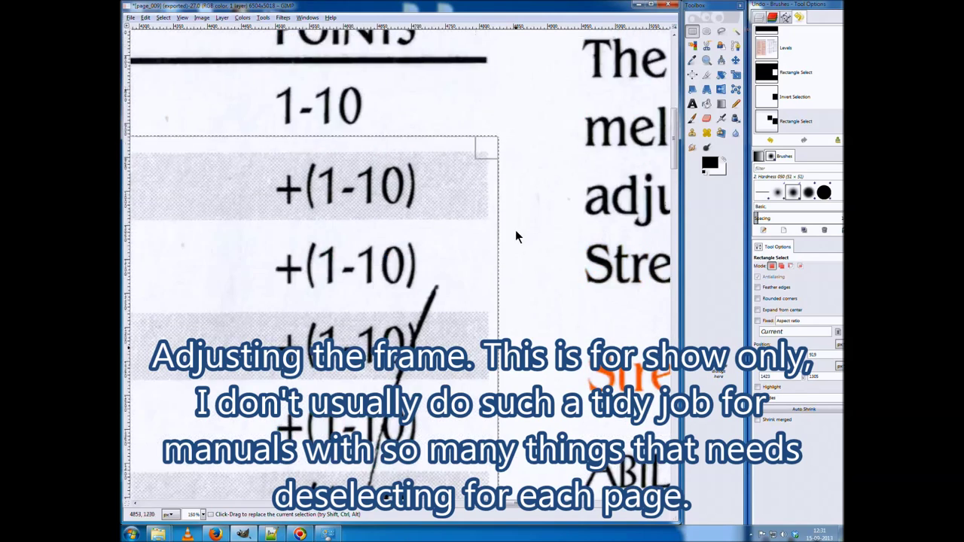
scroll(516, 230, "up", 3)
left_click_drag(498, 264, 477, 279)
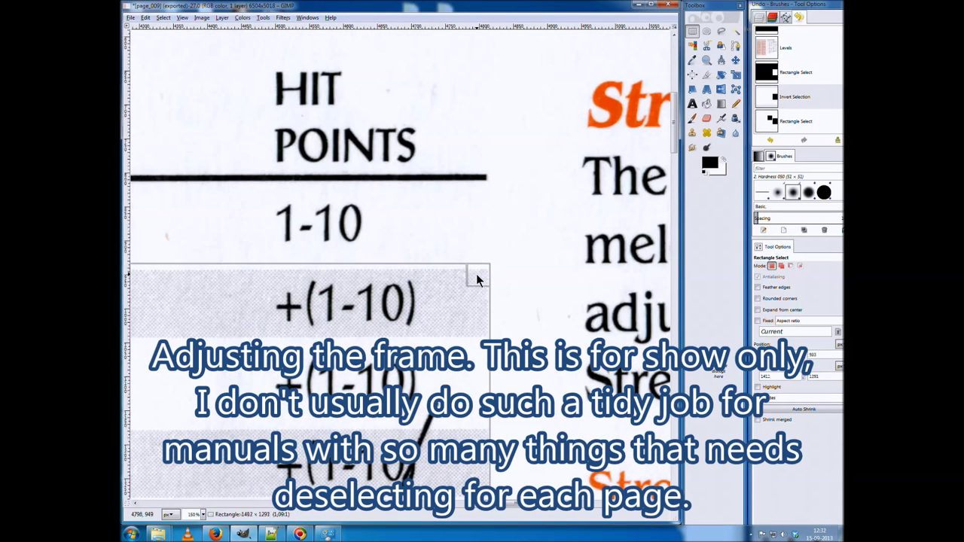
Resize the selection frame around table rows 10–13
scroll(477, 279, "down", 5)
scroll(476, 300, "down", 3)
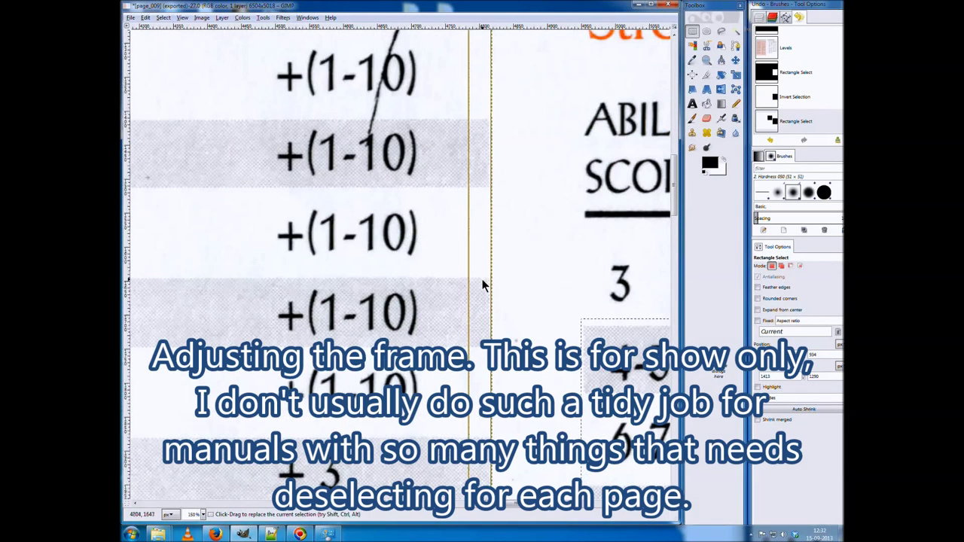
scroll(479, 295, "down", 4)
scroll(479, 285, "down", 3)
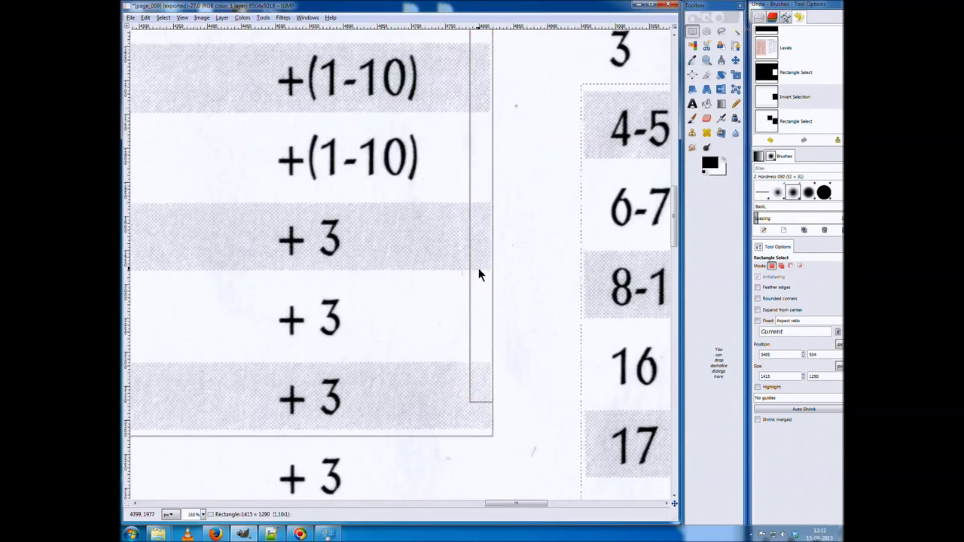
scroll(479, 268, "down", 3)
scroll(337, 387, "left", 5)
scroll(337, 386, "up", 5)
scroll(556, 405, "down", 3)
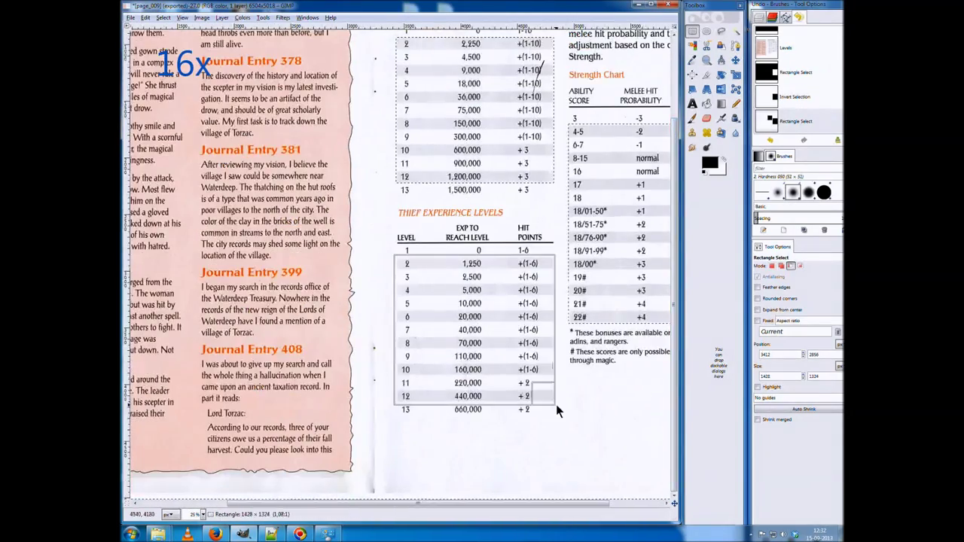
scroll(602, 315, "up", 4)
left_click_drag(602, 317, 171, 217)
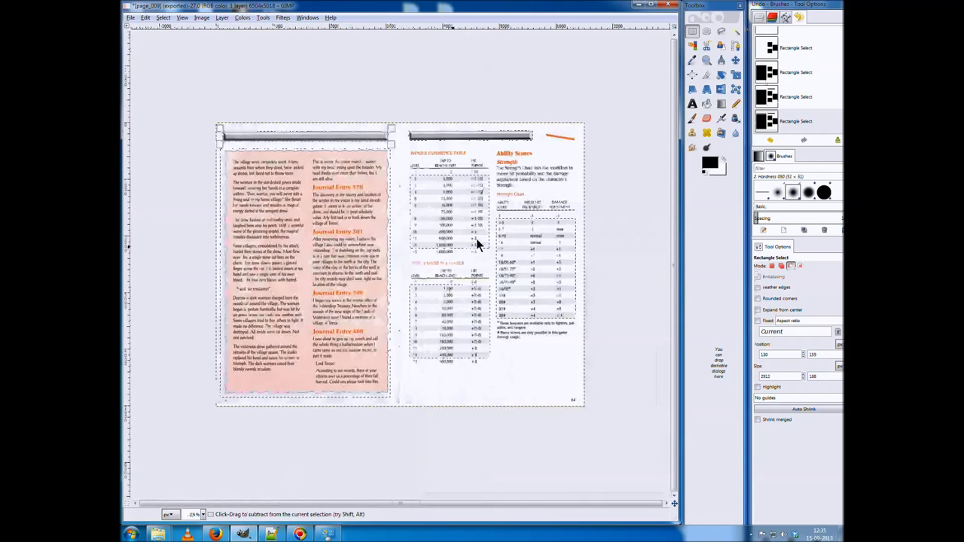
Apply Levels with the white point sampled on the grey shading, turning it white
left_click(243, 17)
left_click(256, 84)
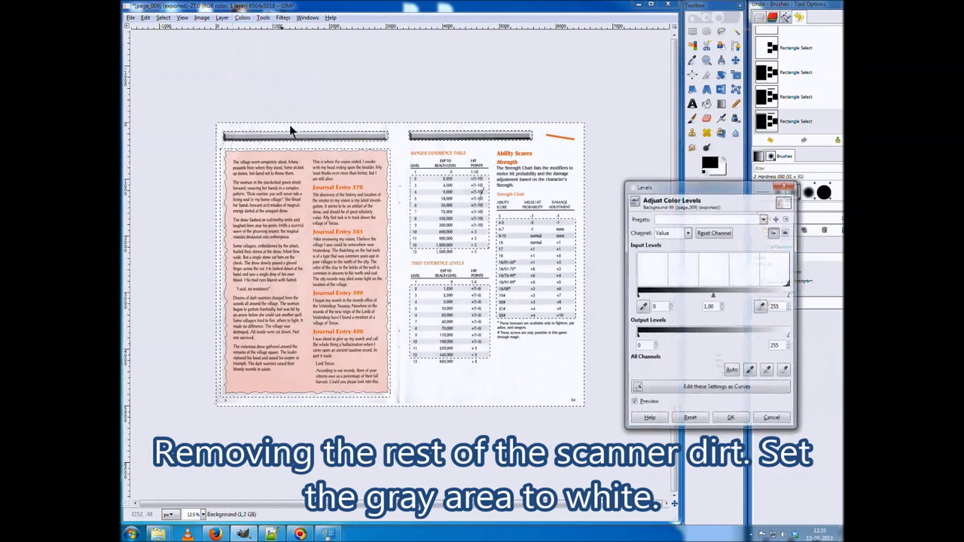
left_click(785, 371)
scroll(388, 410, "up", 2)
scroll(361, 419, "up", 2)
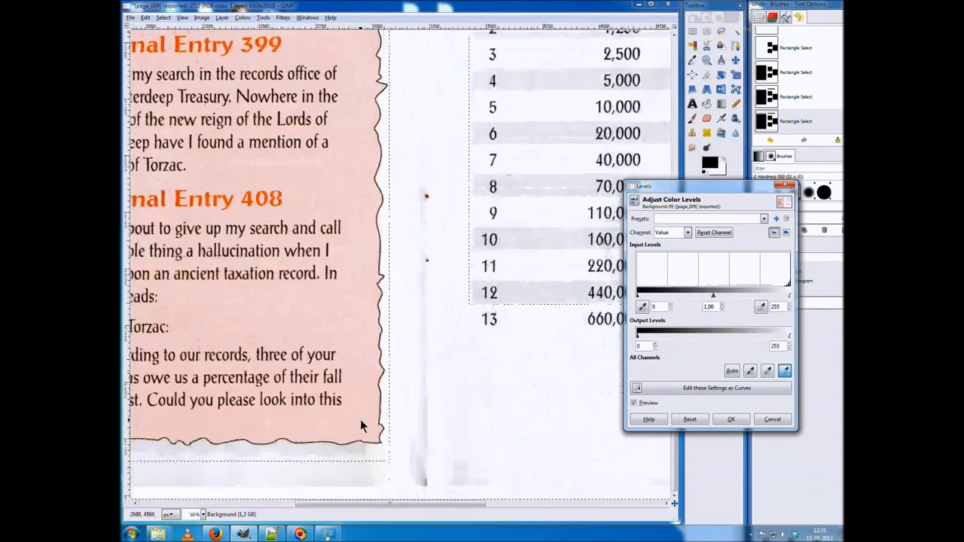
scroll(414, 453, "up", 2)
scroll(426, 460, "down", 2)
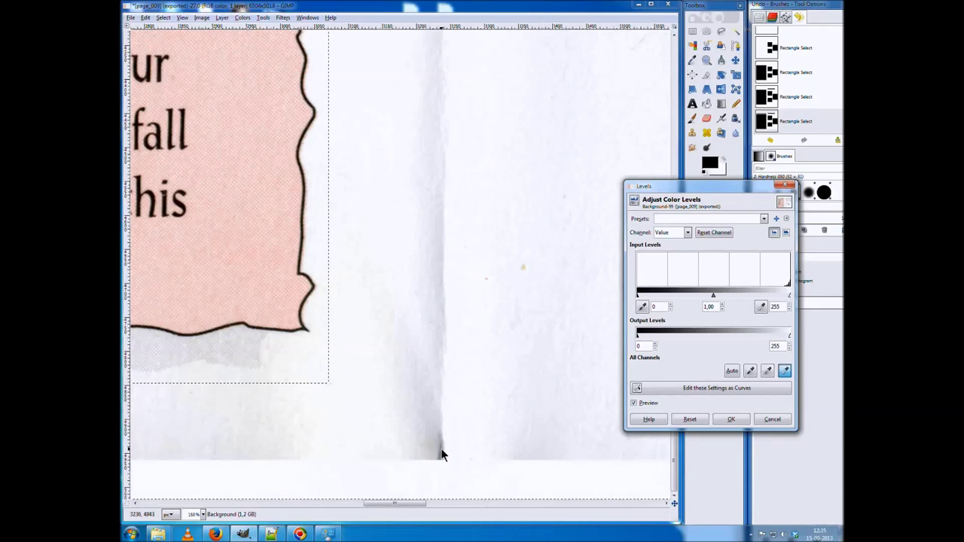
scroll(466, 411, "down", 2)
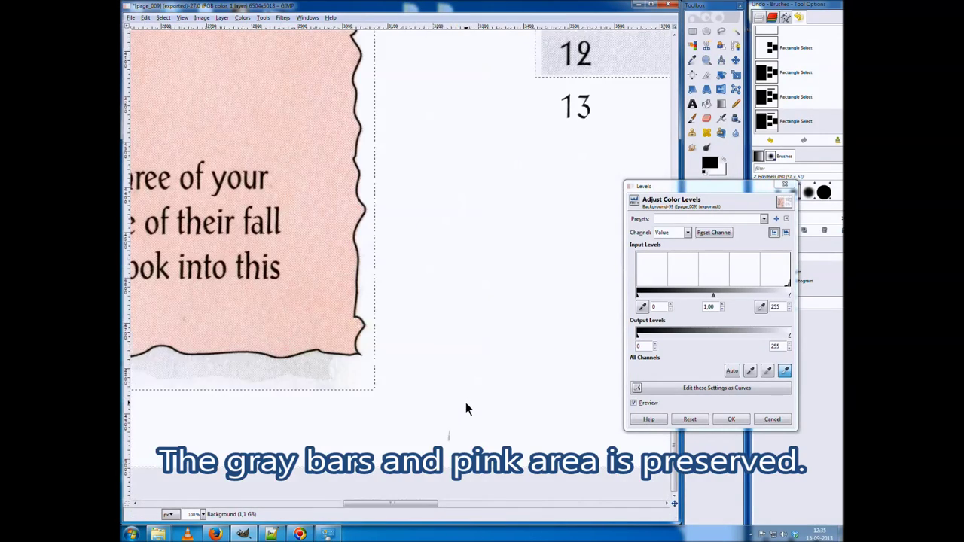
scroll(465, 403, "down", 3)
scroll(466, 402, "down", 1)
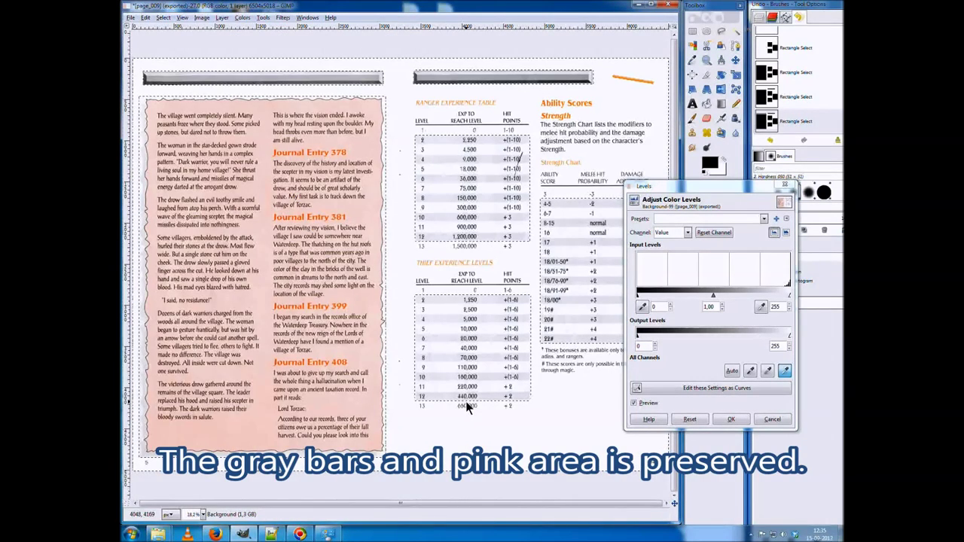
left_click(731, 418)
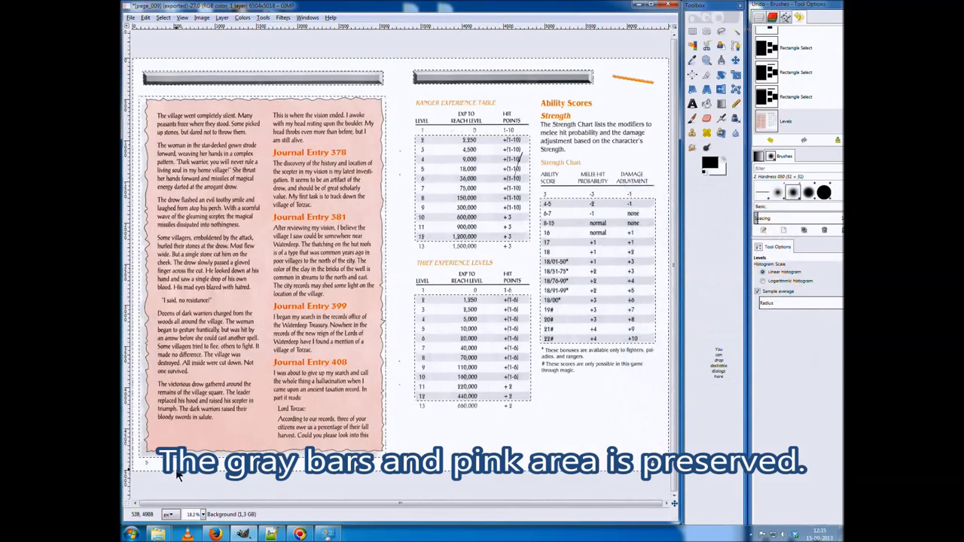
scroll(159, 469, "up", 4)
scroll(158, 469, "up", 1)
scroll(179, 465, "down", 2)
scroll(181, 465, "left", 3)
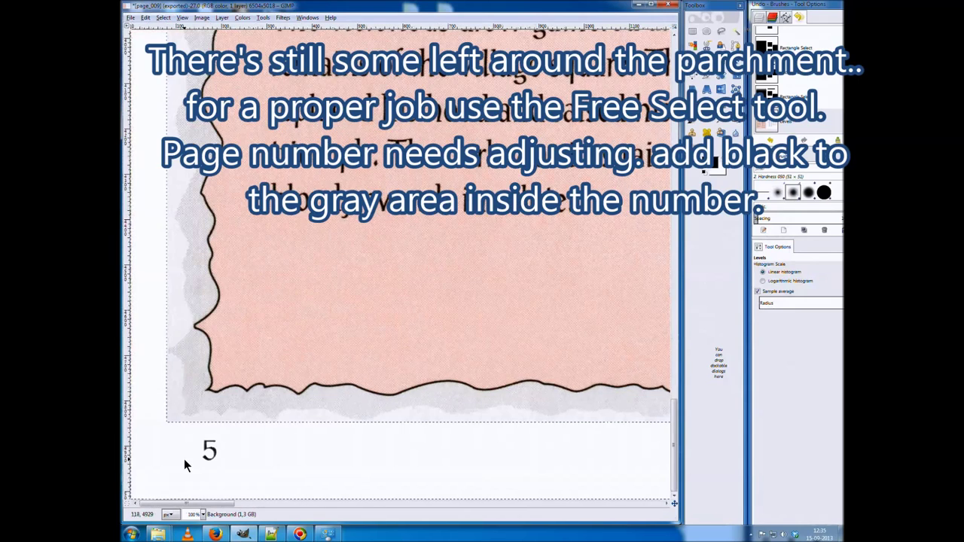
scroll(219, 455, "up", 2)
scroll(219, 458, "up", 2)
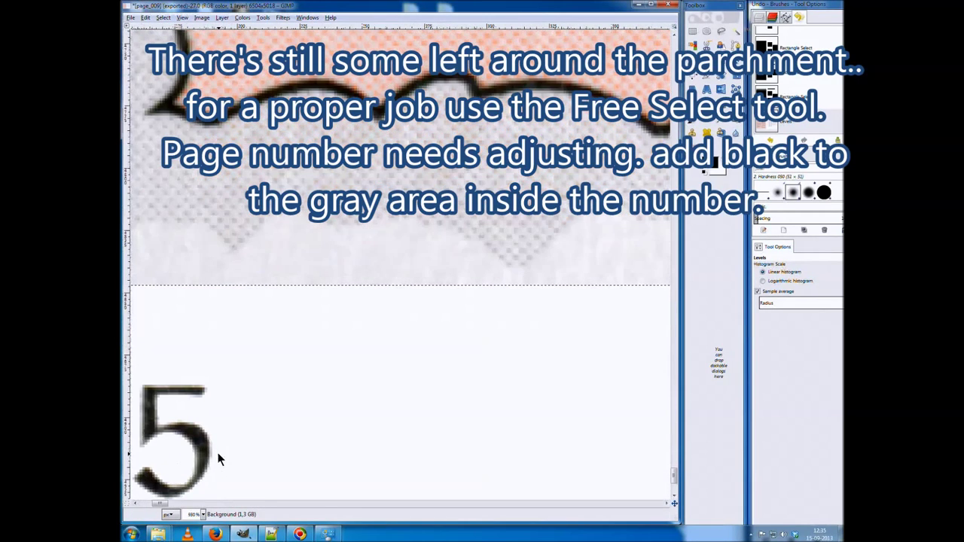
Apply a second Levels adjustment that darkens the page number 5 to solid black
left_click(230, 456)
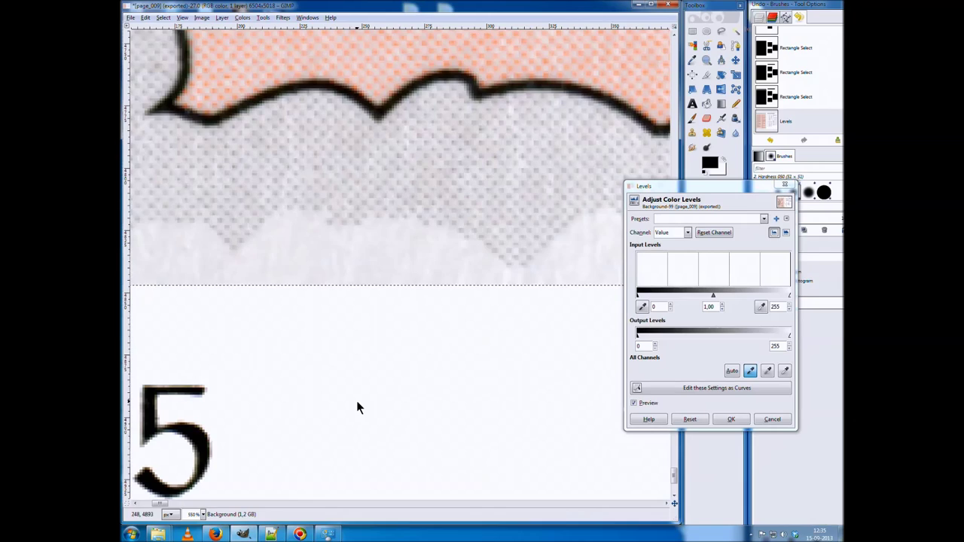
left_click(729, 419)
scroll(471, 421, "down", 1, "ctrl")
scroll(473, 420, "down", 3, "ctrl")
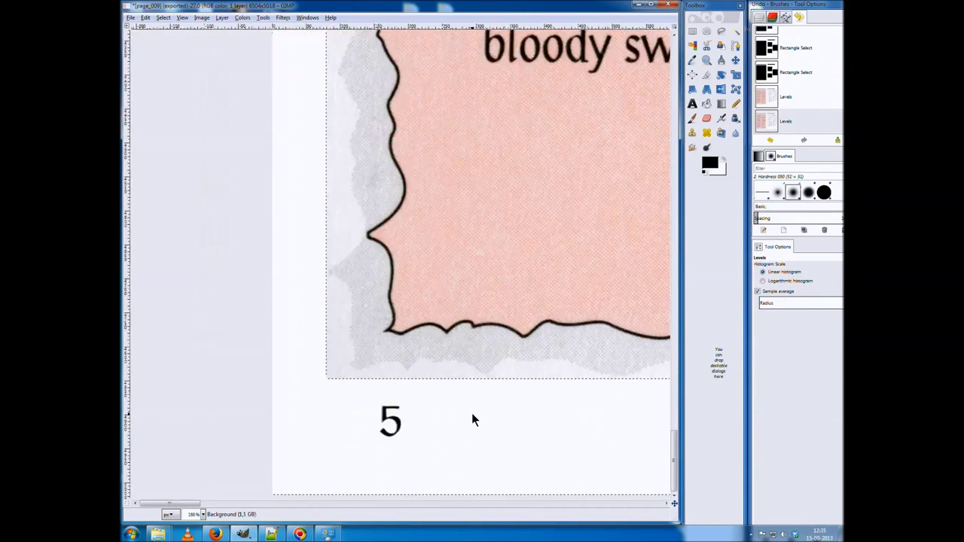
scroll(474, 419, "down", 2, "ctrl")
scroll(491, 402, "down", 2, "ctrl")
scroll(491, 400, "down", 2, "ctrl")
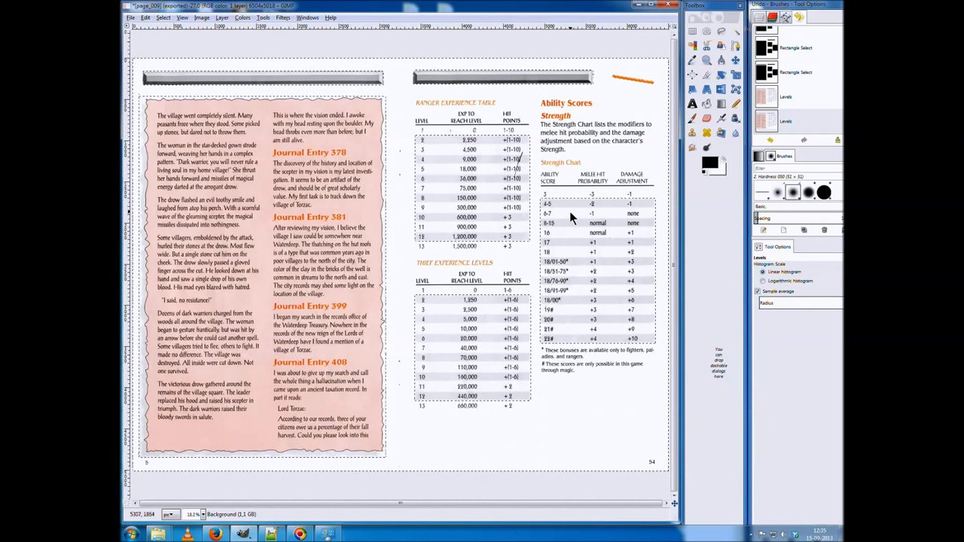
Export the spread as PNG, replacing the existing page_009.png
left_click(130, 18)
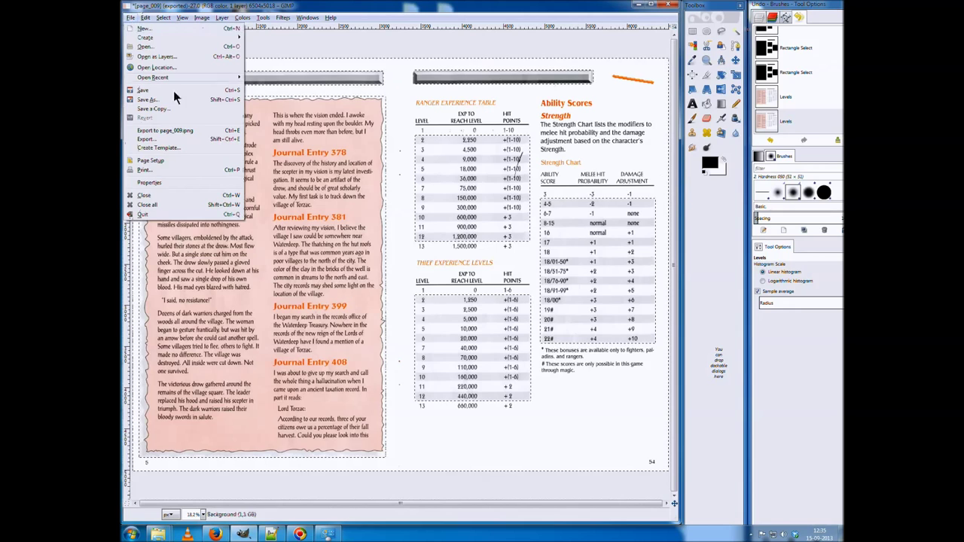
left_click(162, 140)
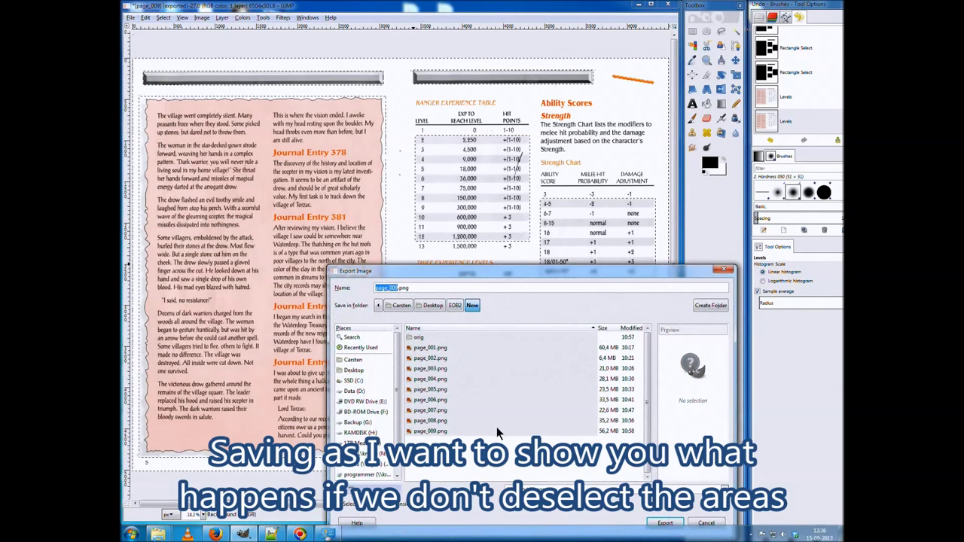
left_click(663, 523)
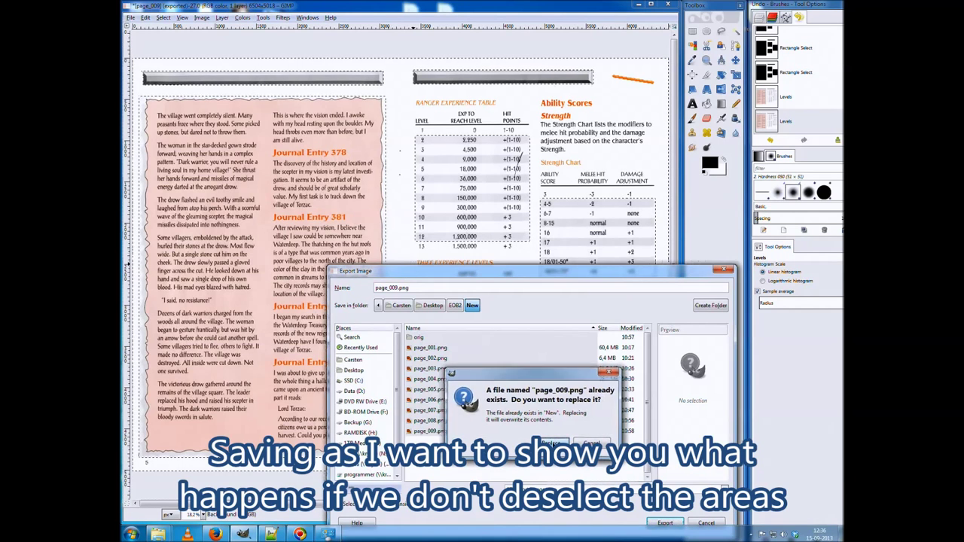
left_click(550, 443)
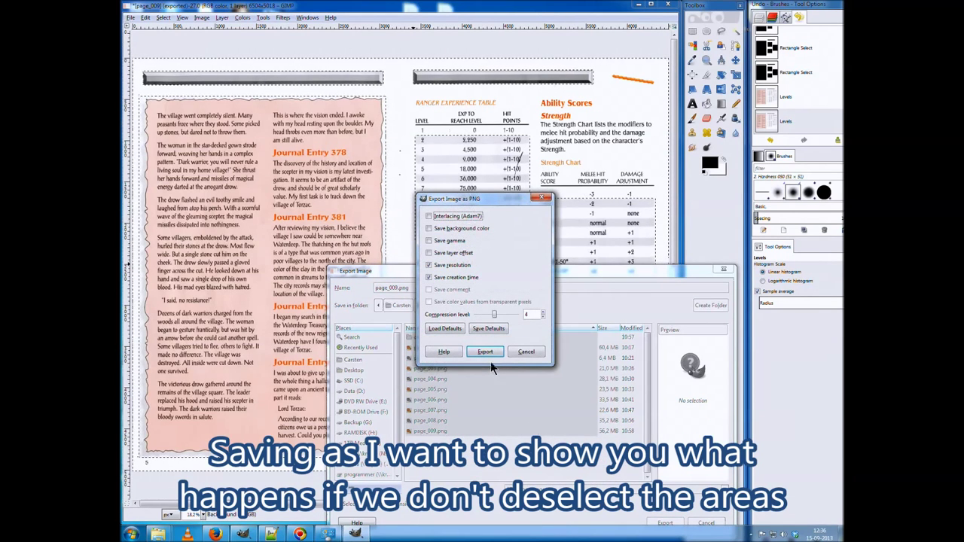
left_click(486, 351)
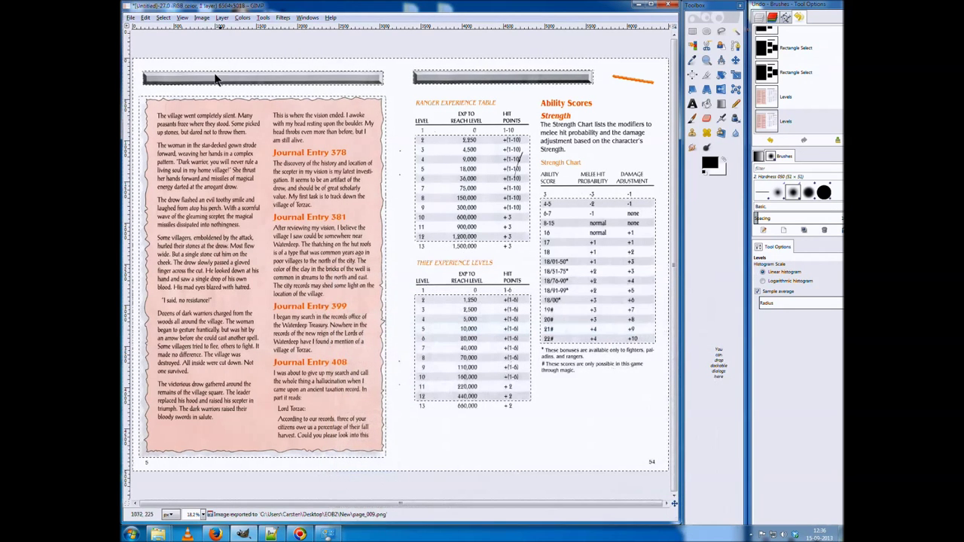
Undo the two Levels adjustments and the preceding cleanup step
left_click(144, 17)
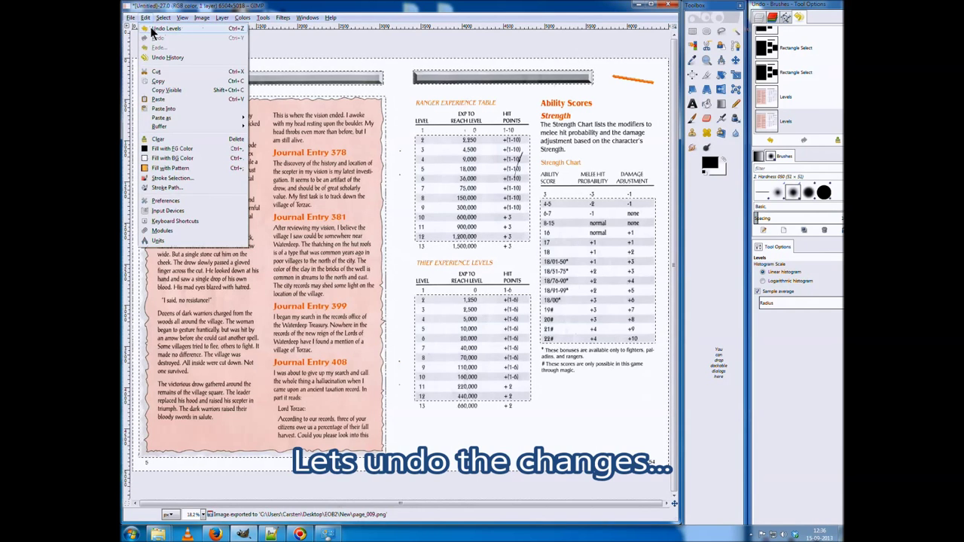
left_click(151, 29)
left_click(145, 18)
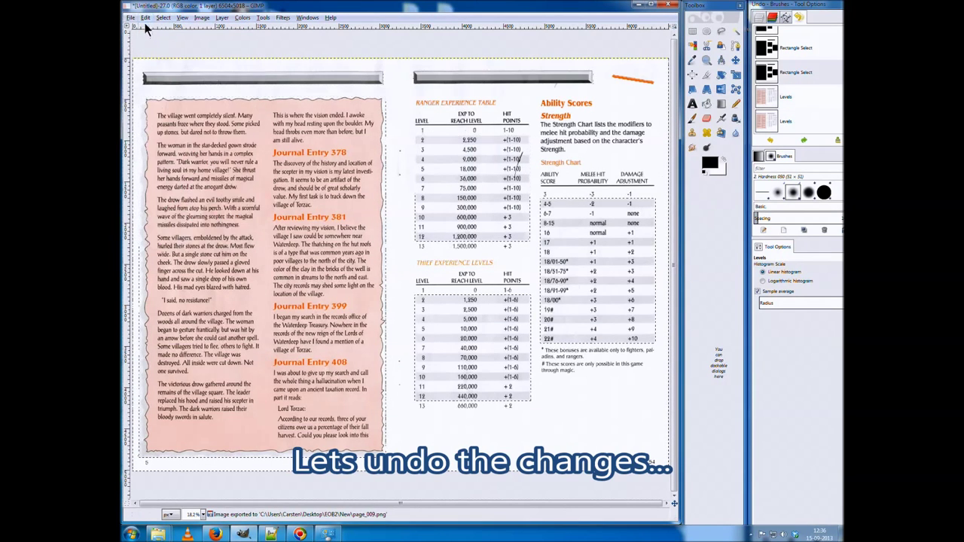
left_click(145, 17)
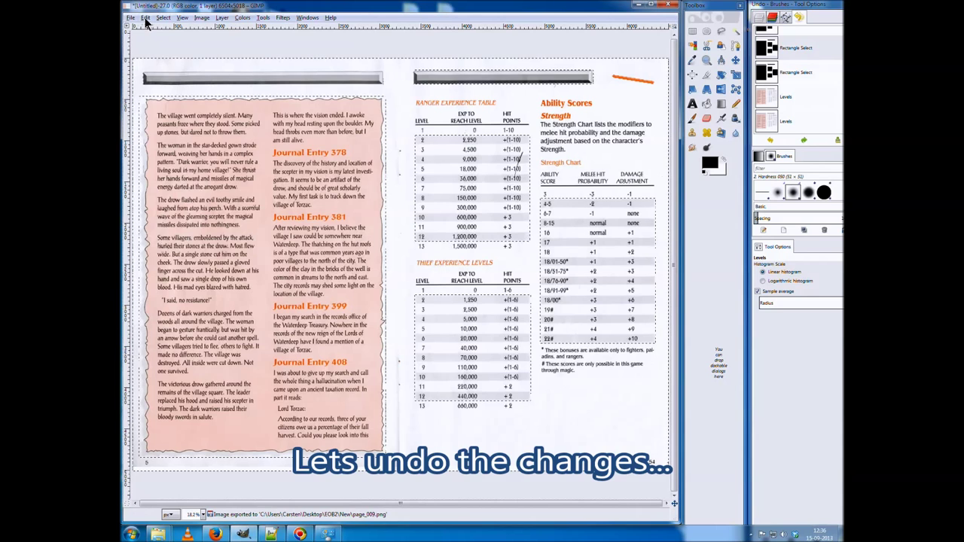
left_click(145, 18)
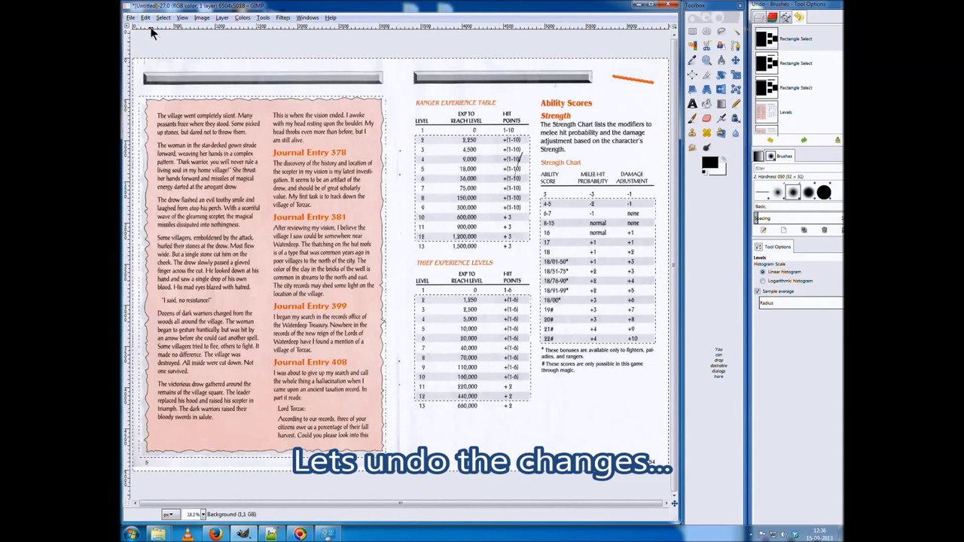
Undo the rectangle selections and the selection inversion, then cancel a trial Levels preview
left_click(148, 17)
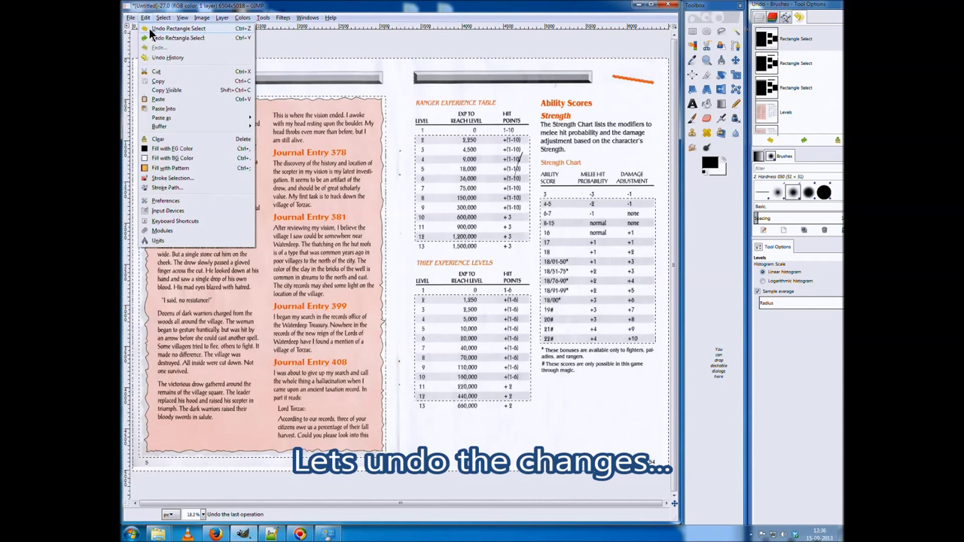
left_click(149, 29)
left_click(146, 18)
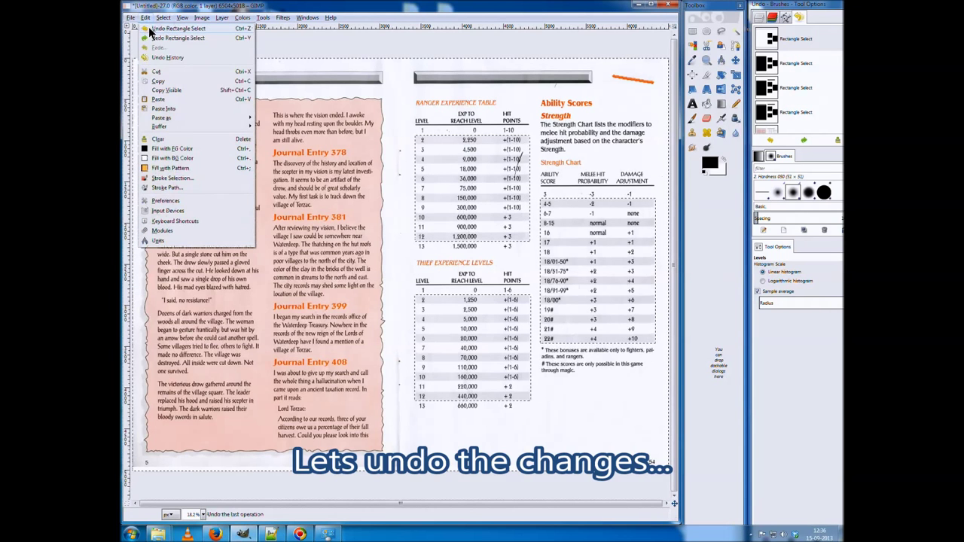
left_click(173, 29)
left_click(145, 18)
left_click(162, 28)
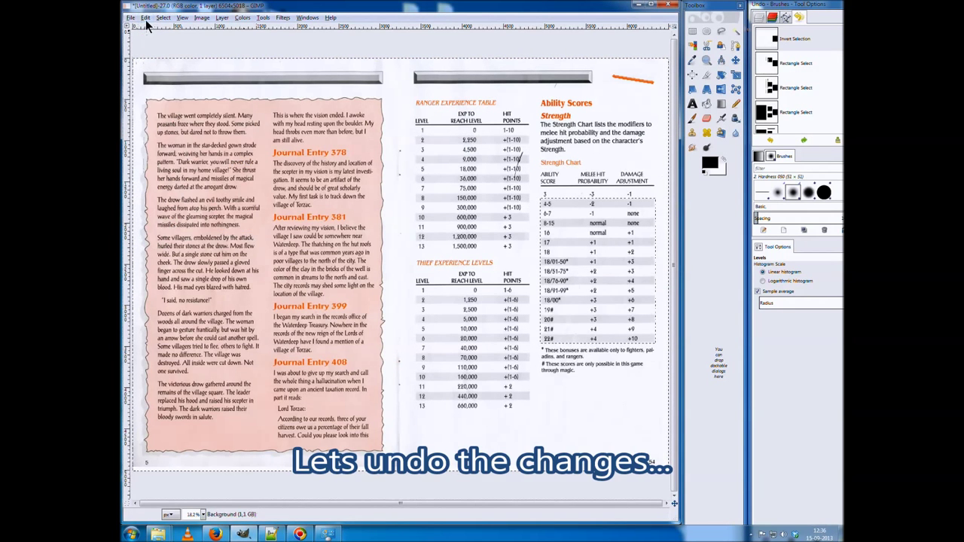
left_click(151, 29)
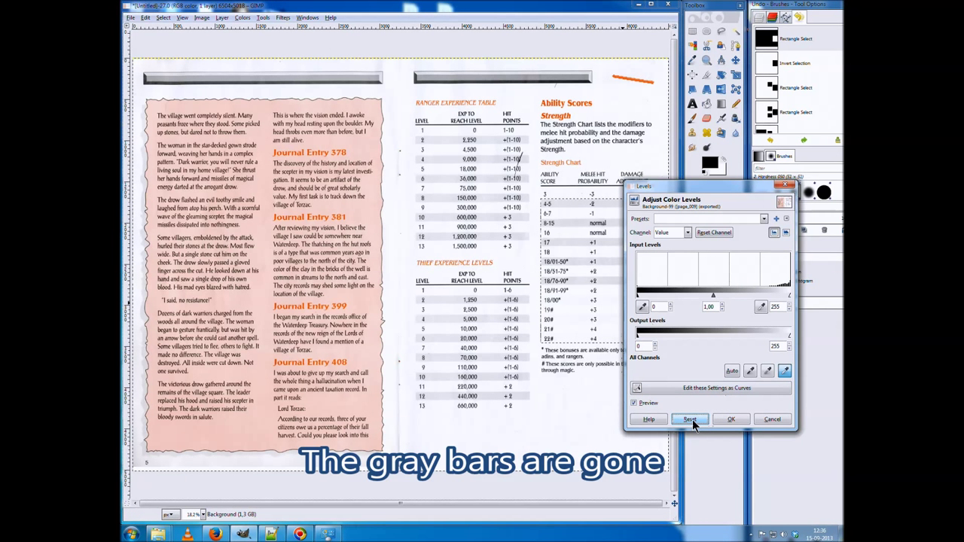
left_click(773, 421)
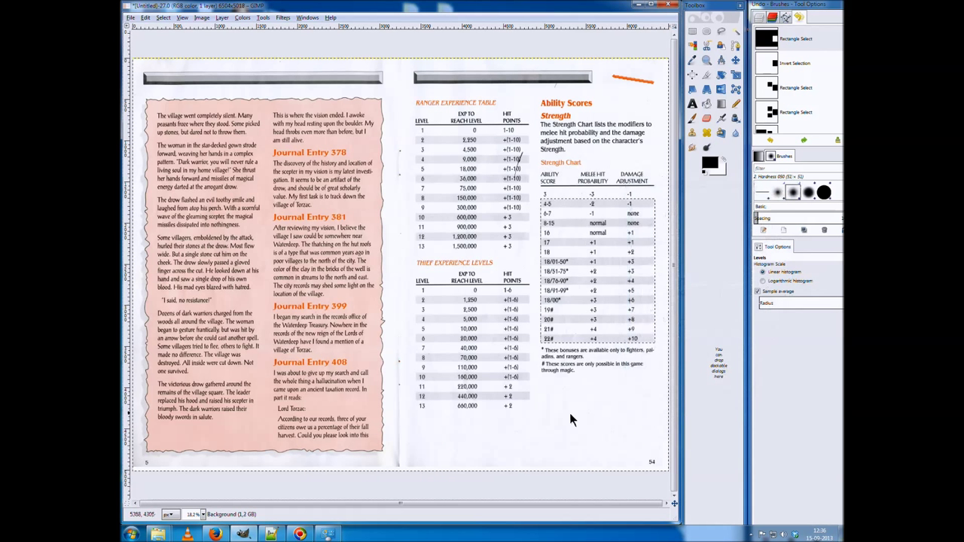
left_click(146, 16)
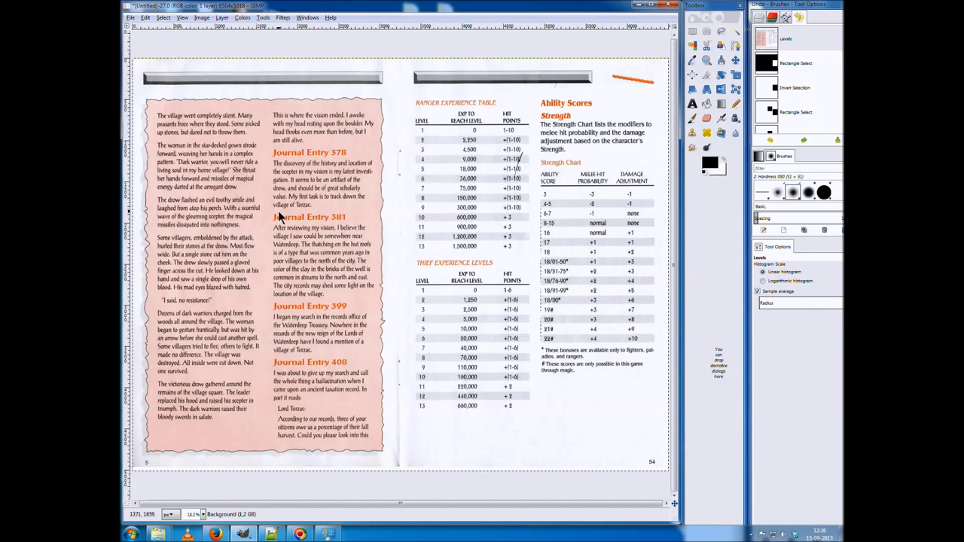
key("ctrl+a")
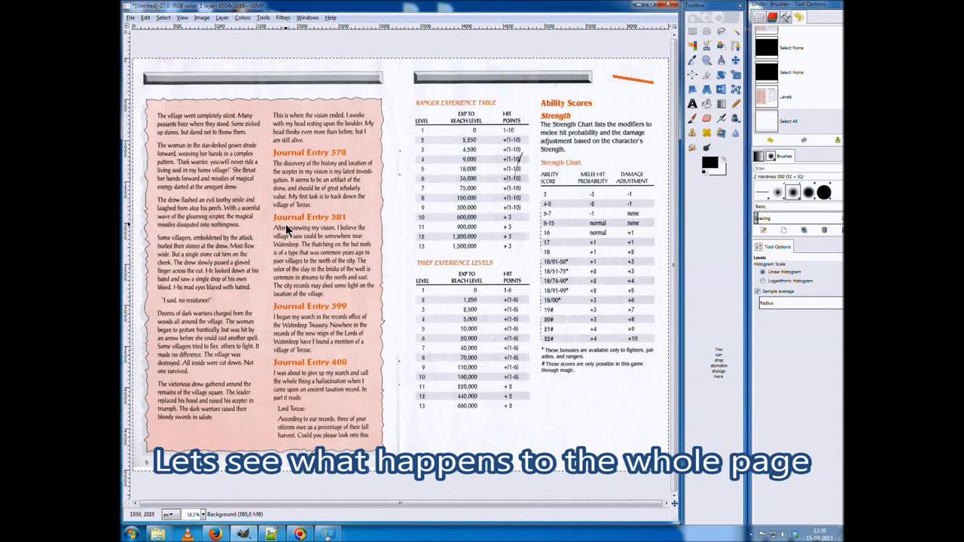
key("ctrl+shift+f")
left_click(786, 371)
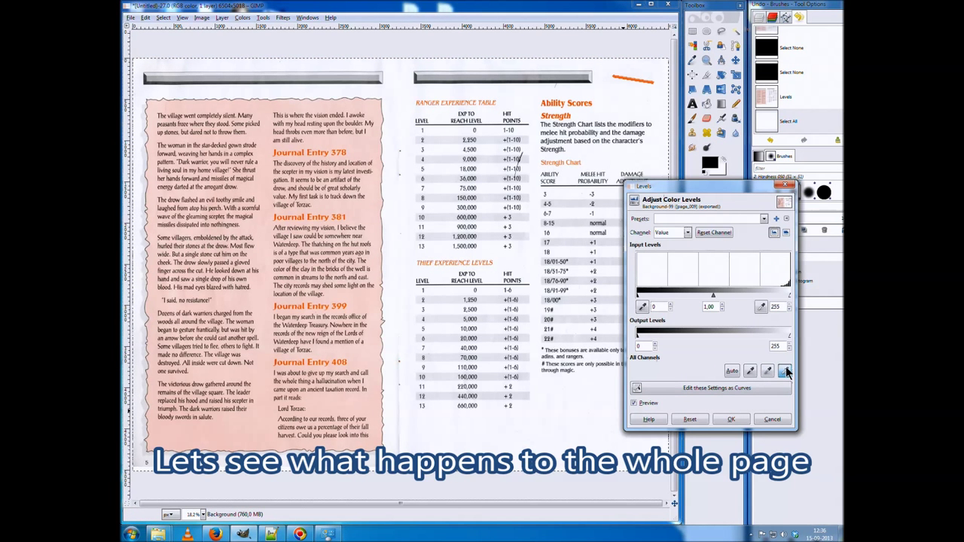
left_click(401, 472)
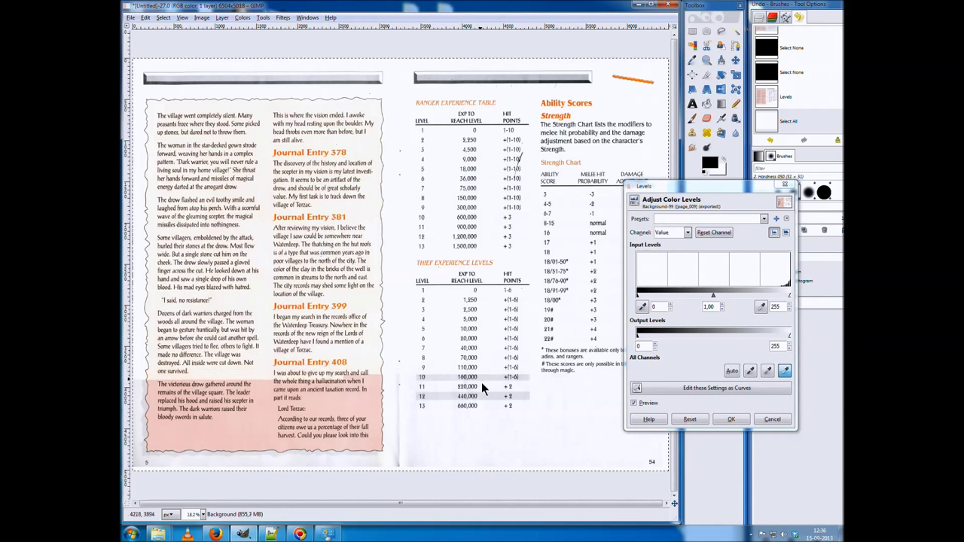
left_click(695, 418)
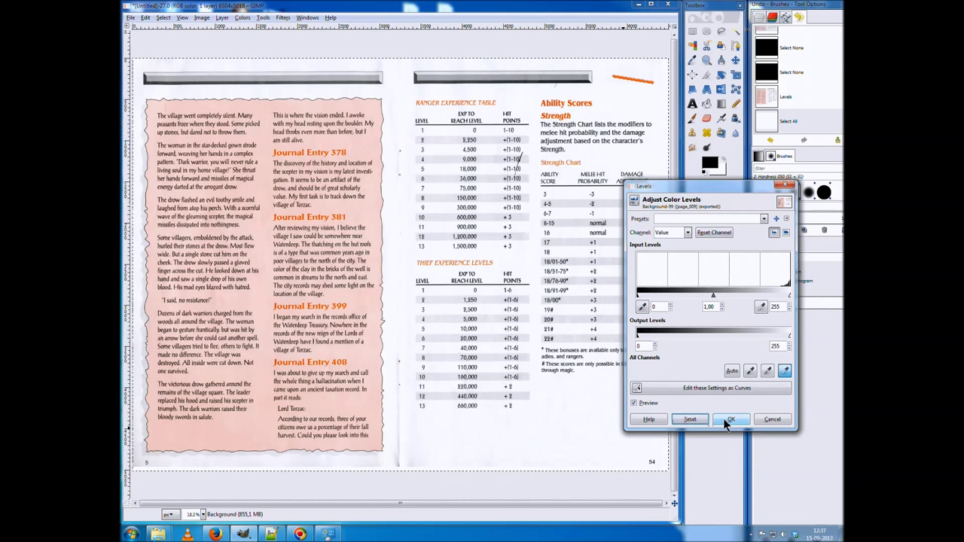
left_click(774, 419)
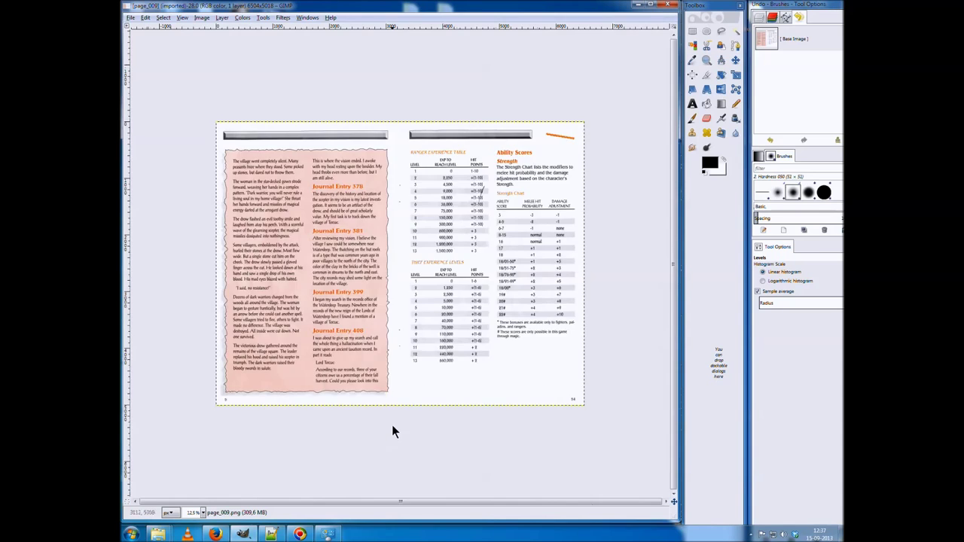
Clear a tall 216 × 5407 px strip down the page gutter to white
scroll(392, 432, "up", 3)
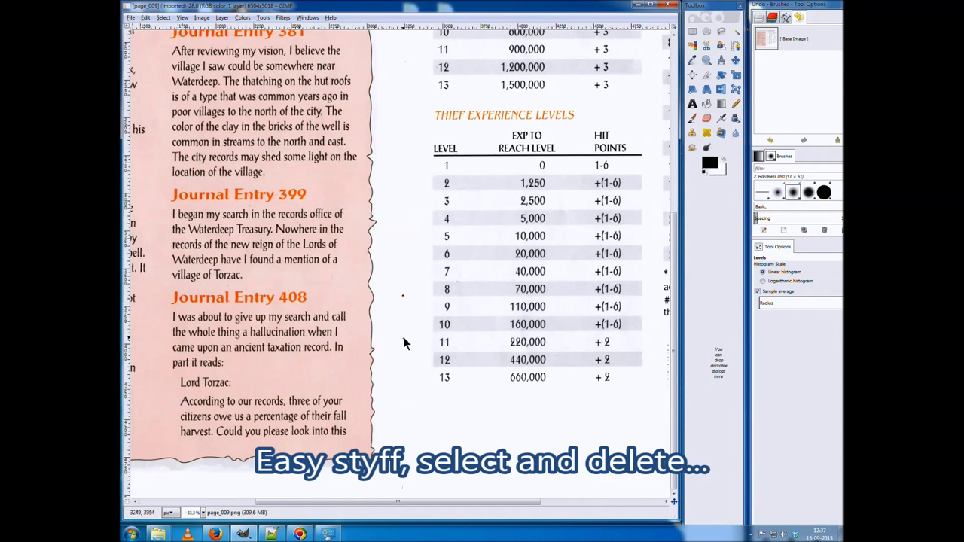
scroll(403, 344, "up", 3)
scroll(409, 298, "down", 1)
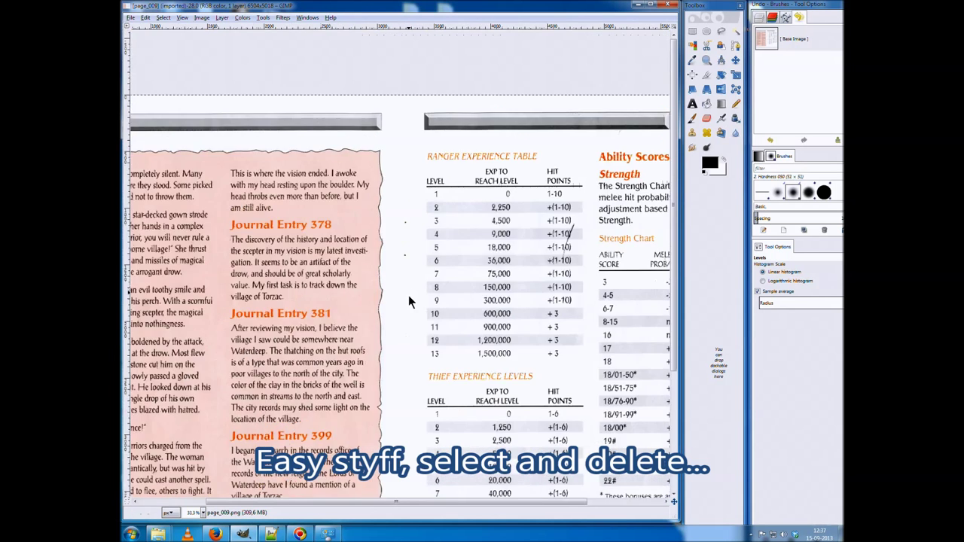
scroll(409, 301, "down", 3)
scroll(409, 301, "up", 1)
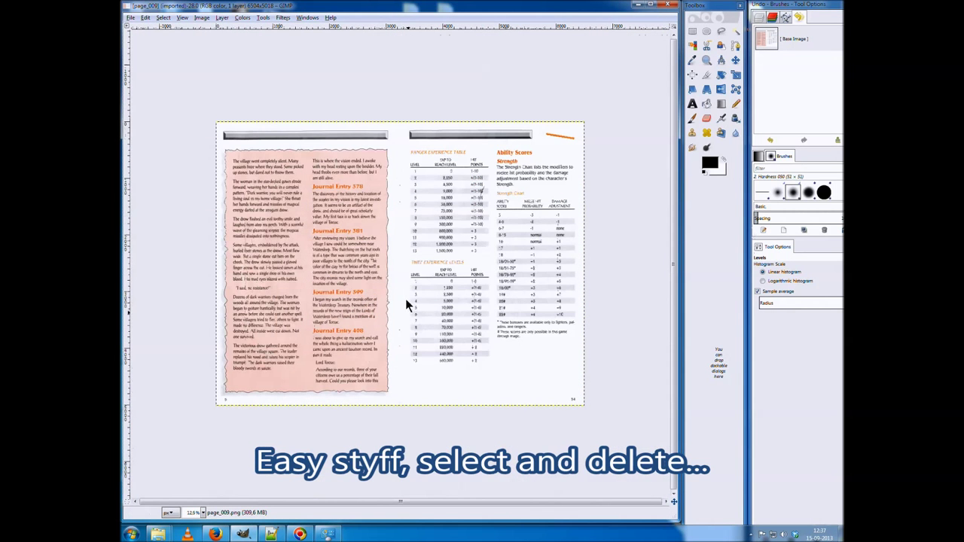
left_click(693, 30)
left_click_drag(392, 117, 405, 422)
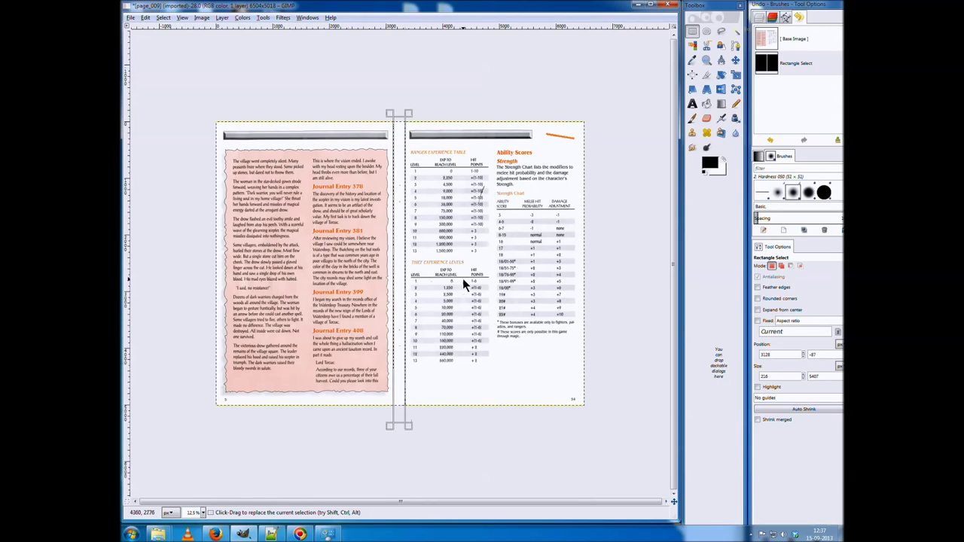
key("Delete")
Zoom in and erase the lower pieces of the pen stroke with boxed selections
scroll(504, 198, "up", 5)
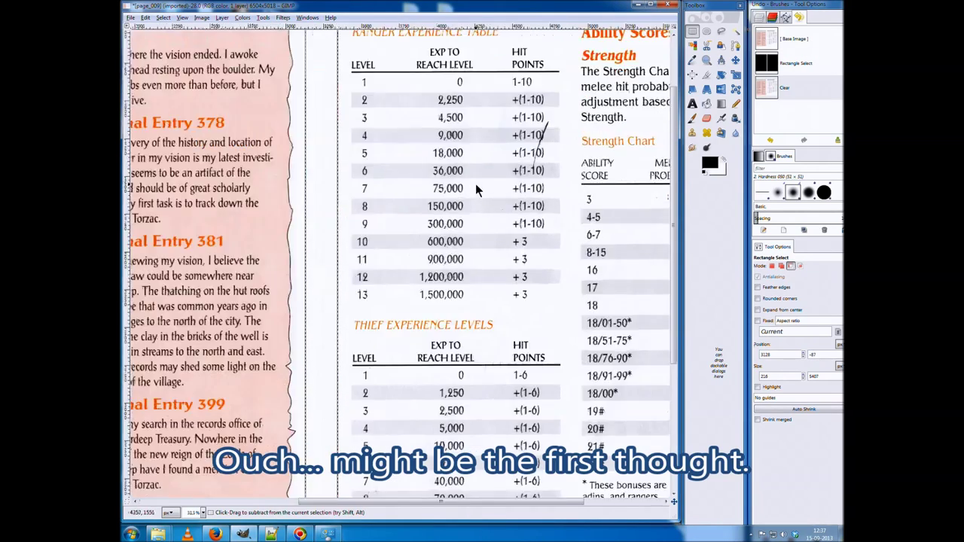
scroll(476, 184, "up", 2)
scroll(623, 157, "up", 1)
scroll(603, 151, "up", 2)
scroll(542, 196, "up", 4)
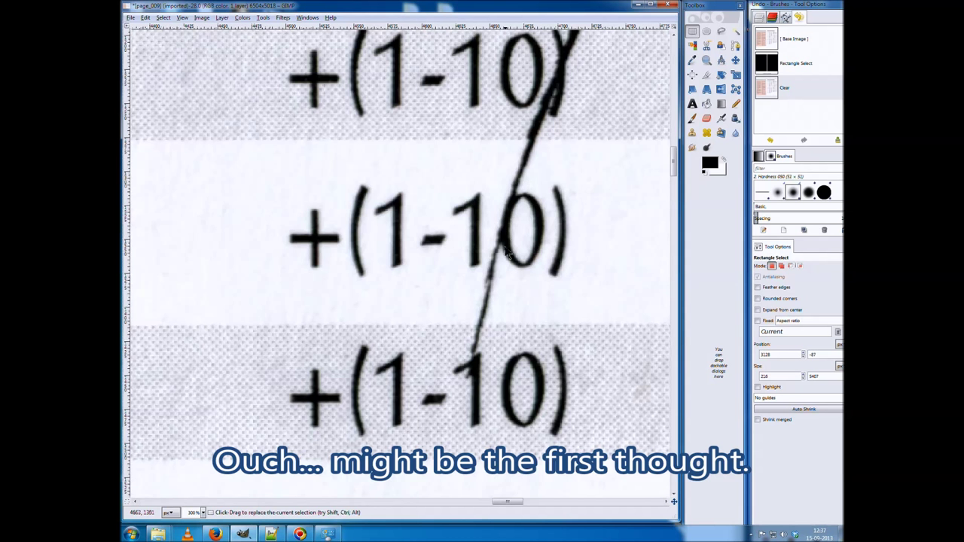
left_click_drag(485, 240, 496, 299)
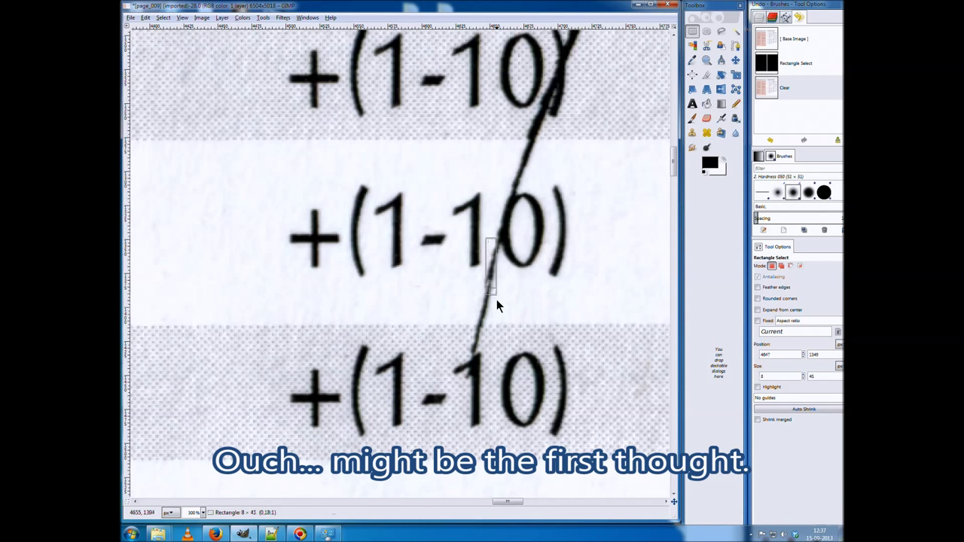
key("Delete")
key("shift+ctrl+a")
left_click_drag(441, 279, 530, 322)
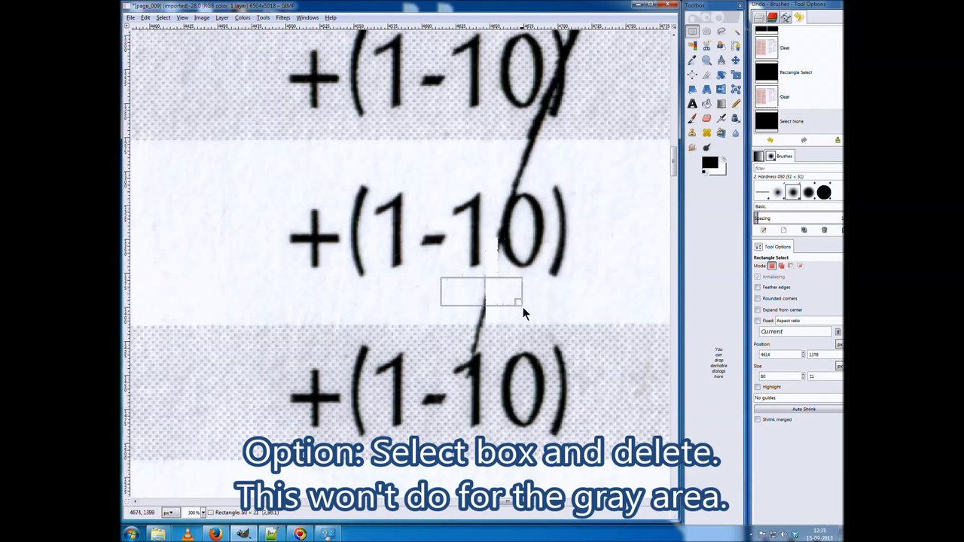
key("Delete")
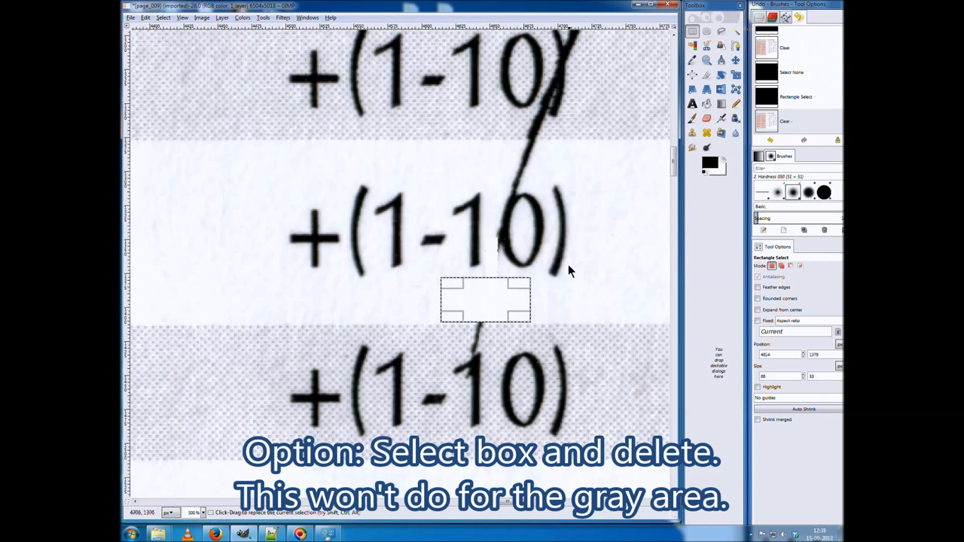
Erase the stroke tip and the last stroke piece above the middle +(1-10) entry
mouse_move(477, 142)
left_mouse_down()
mouse_move(570, 157)
mouse_move(605, 180)
left_mouse_up()
key("Delete")
key("shift+ctrl+a")
left_click_drag(486, 170, 521, 193)
key("Delete")
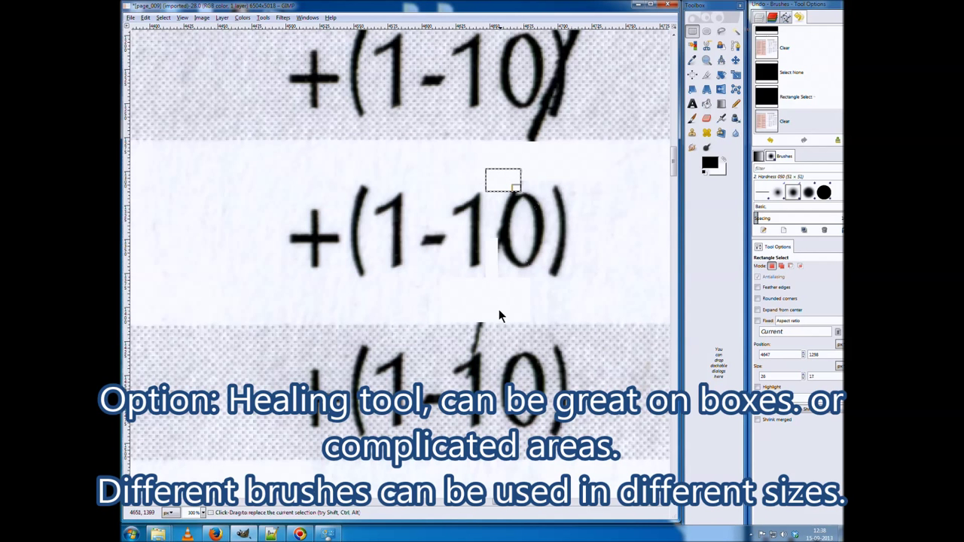
Set up the Heal tool with the 1. Pixel brush at size 20
left_click(707, 132)
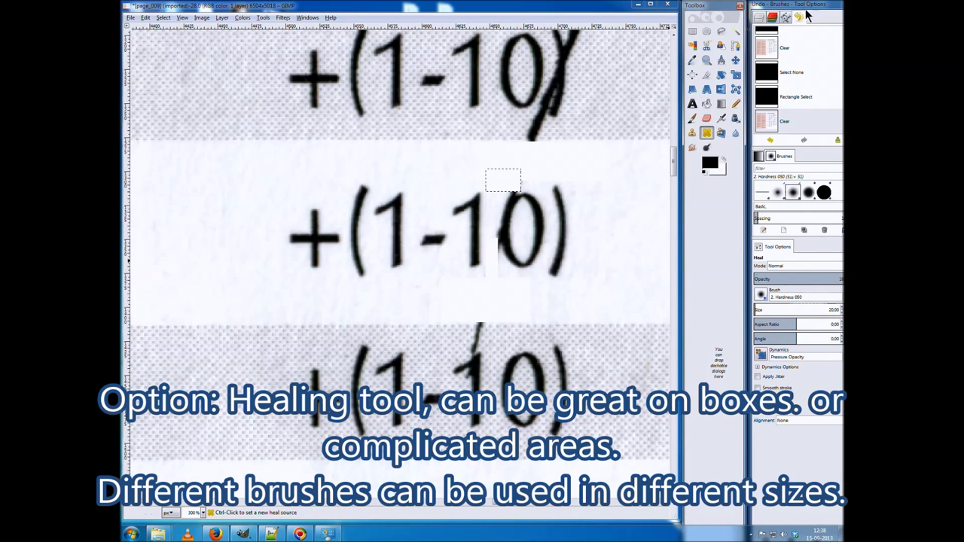
left_click_drag(806, 5, 771, 12)
scroll(816, 193, "down", 1)
scroll(816, 193, "down", 2)
scroll(816, 193, "down", 1)
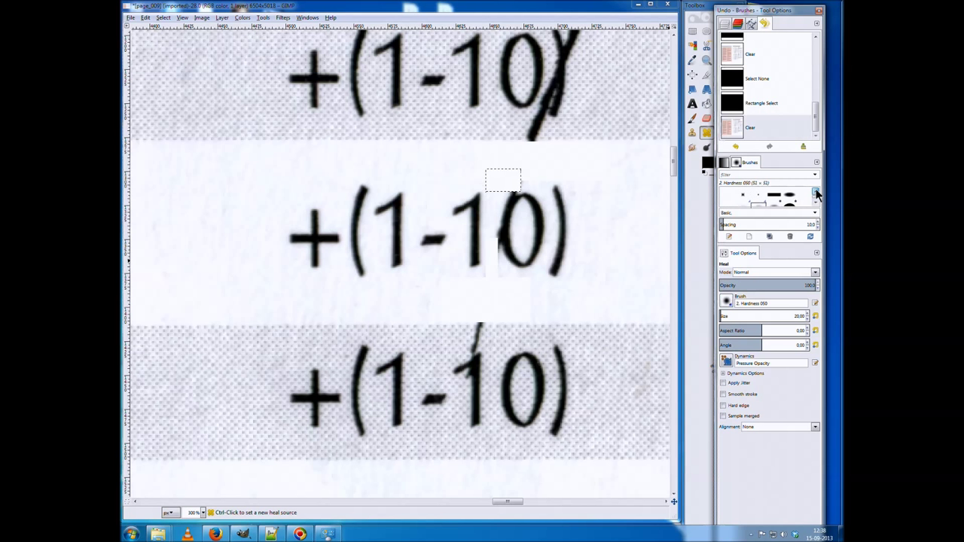
left_click(758, 196)
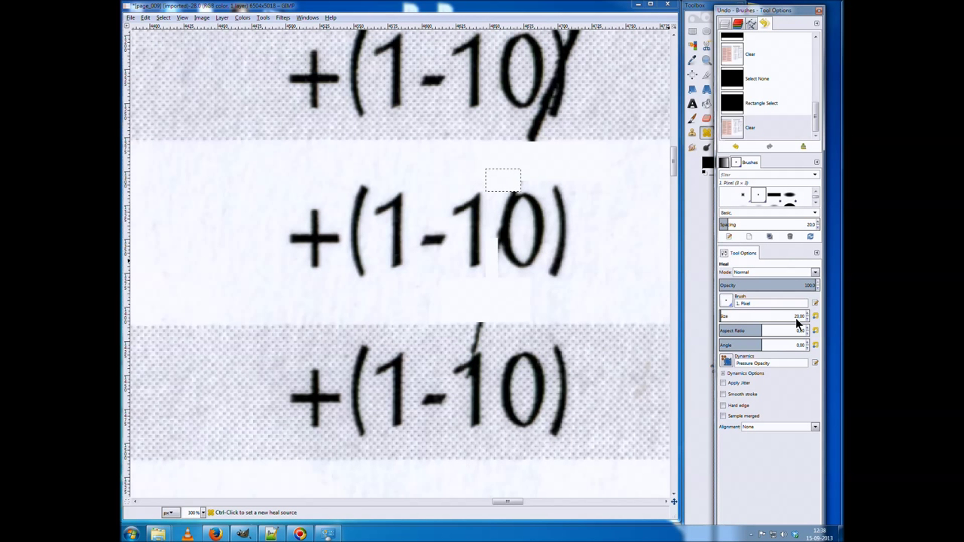
left_click_drag(805, 322, 795, 319)
type("40")
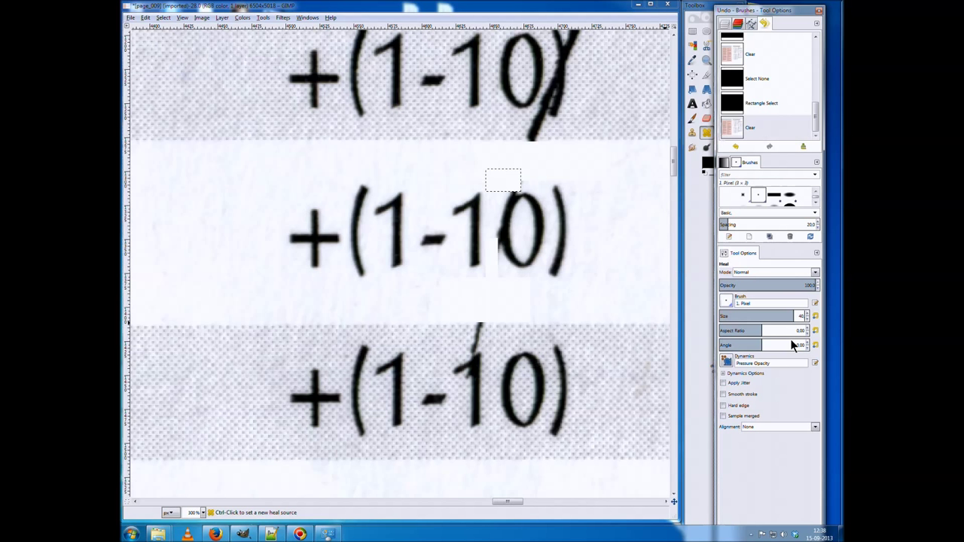
key("Return")
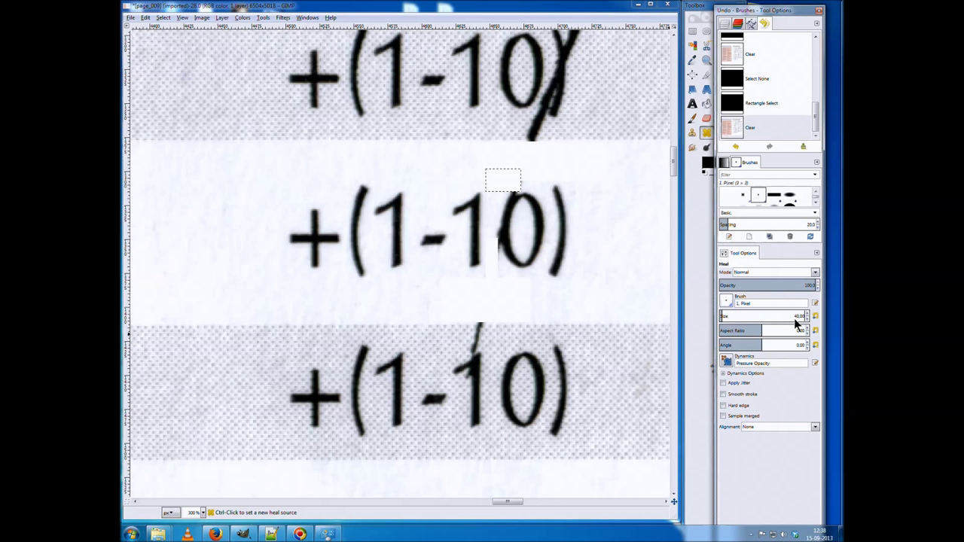
type("20")
key("Return")
Heal the pen mark above the lower +(1-10) entry from nearby clean grey texture
left_click(509, 330, "ctrl")
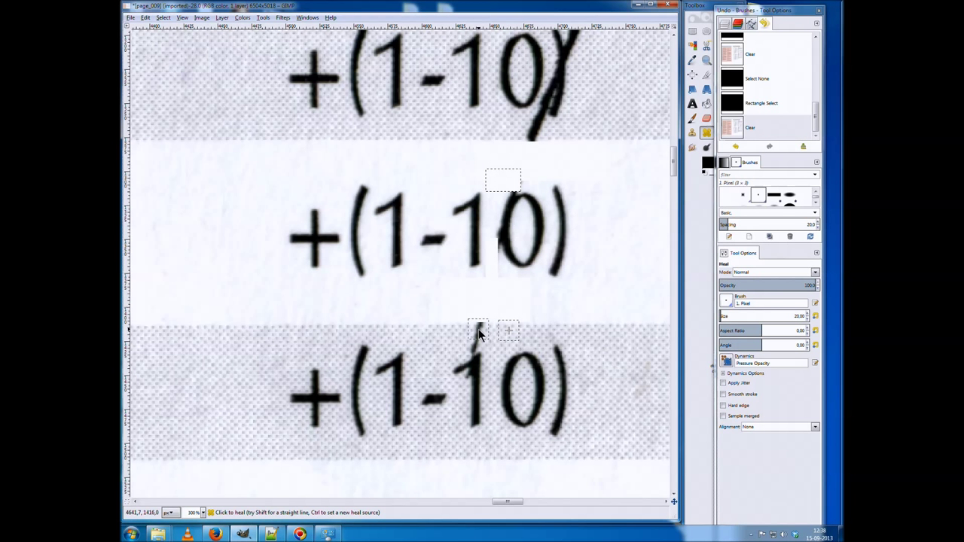
left_click(479, 333)
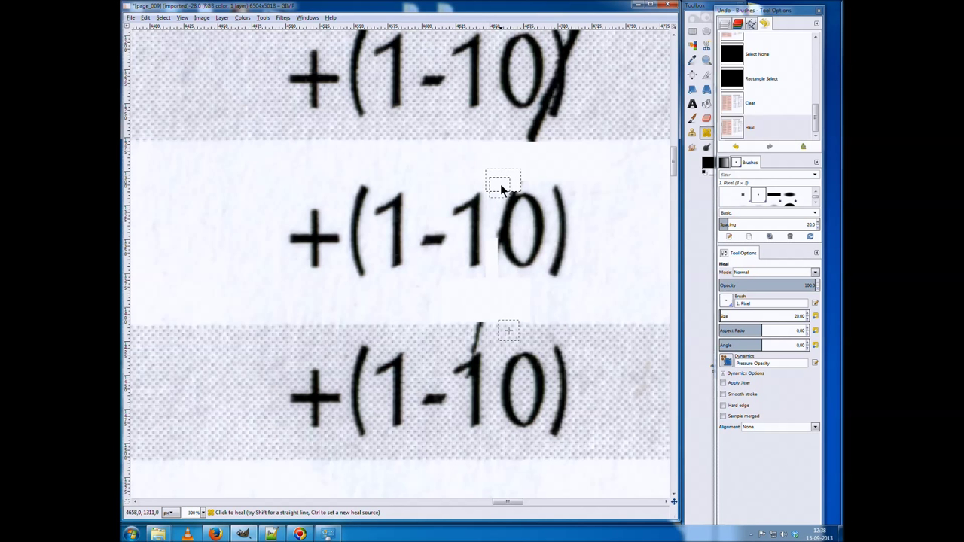
key("ctrl+a")
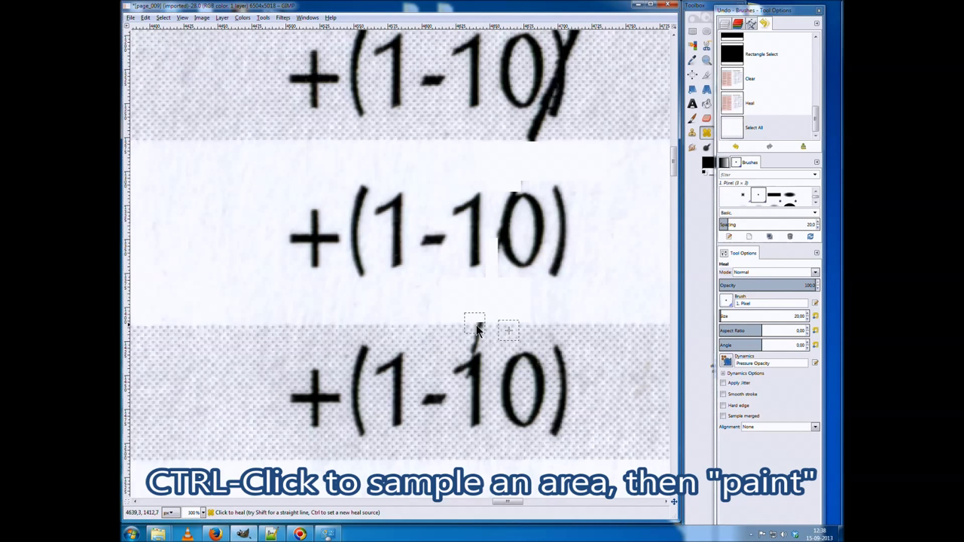
left_click(481, 330)
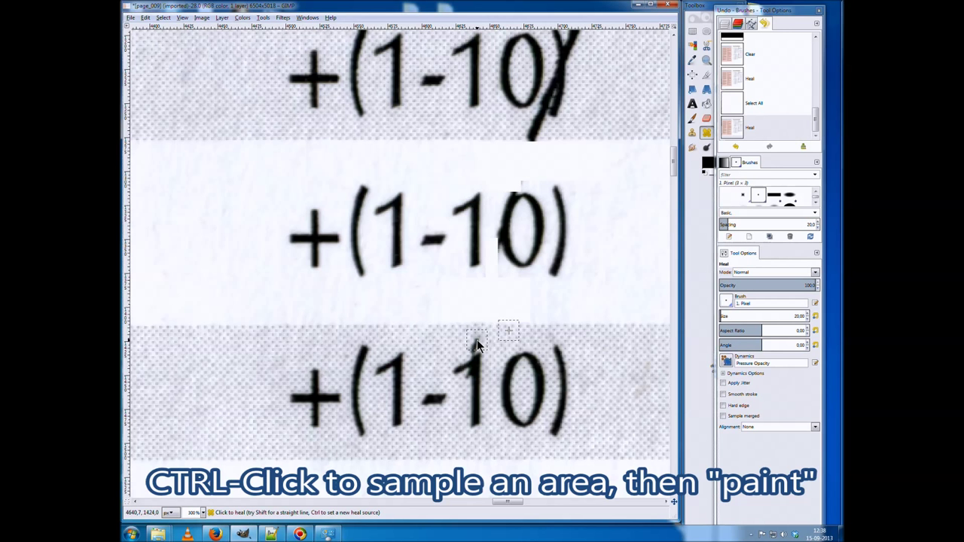
left_click(478, 332)
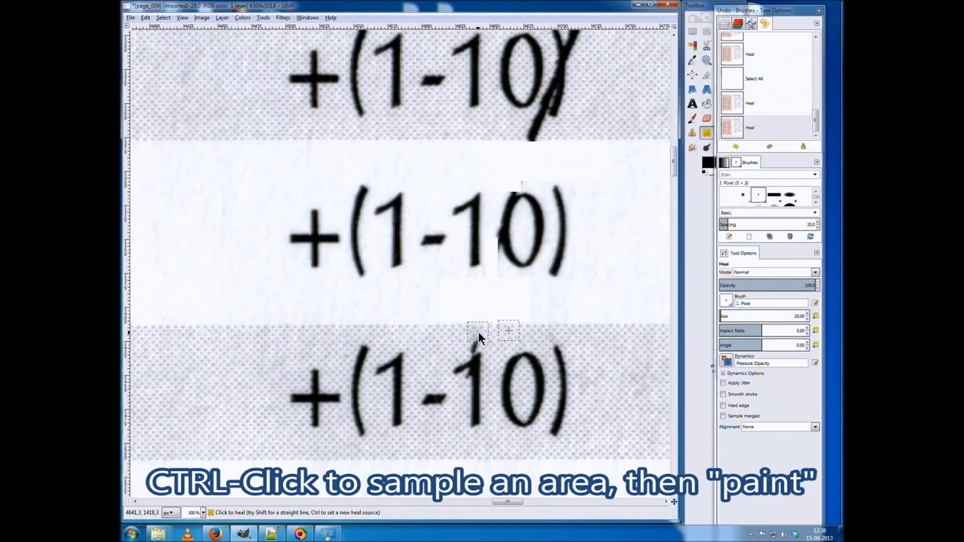
left_click(446, 341, "ctrl")
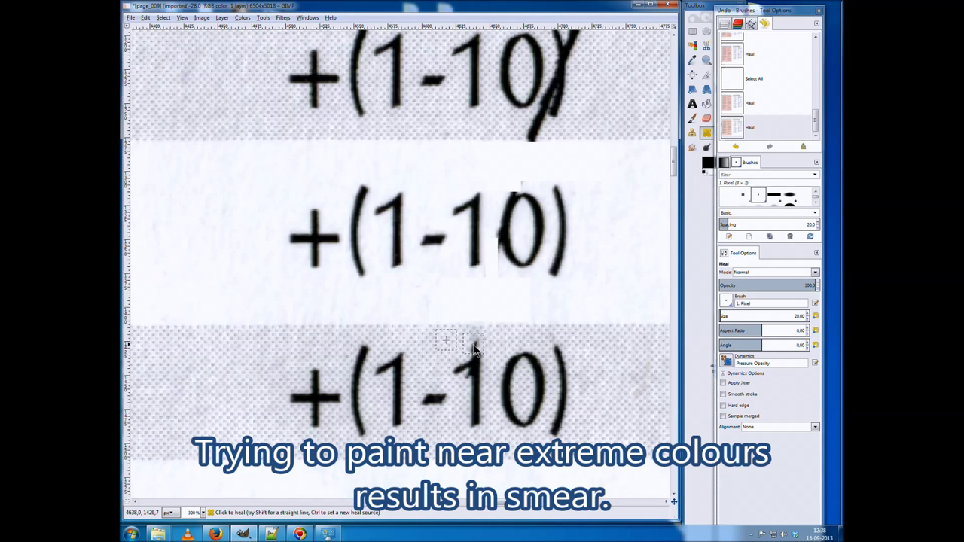
left_click(473, 344)
scroll(484, 350, "up", 3, "ctrl")
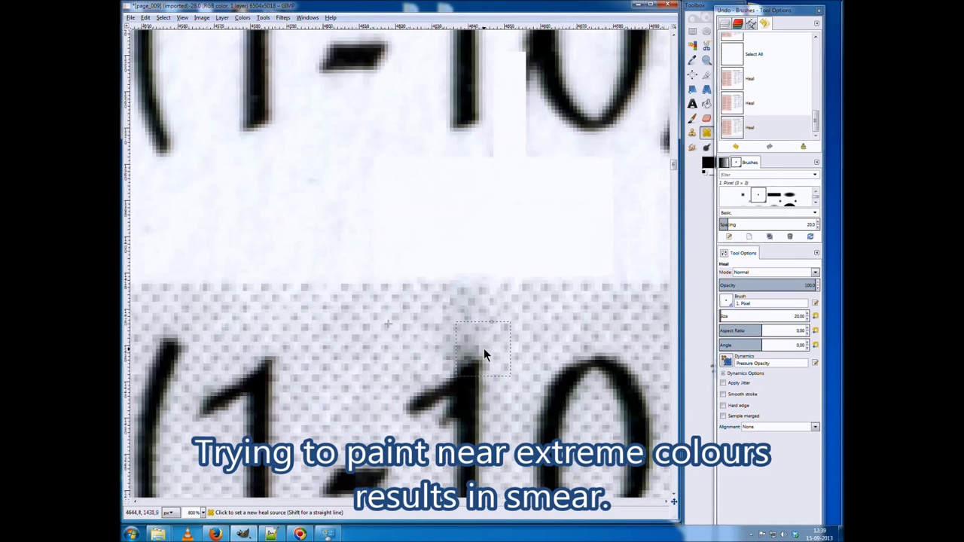
scroll(484, 348, "up", 1, "ctrl")
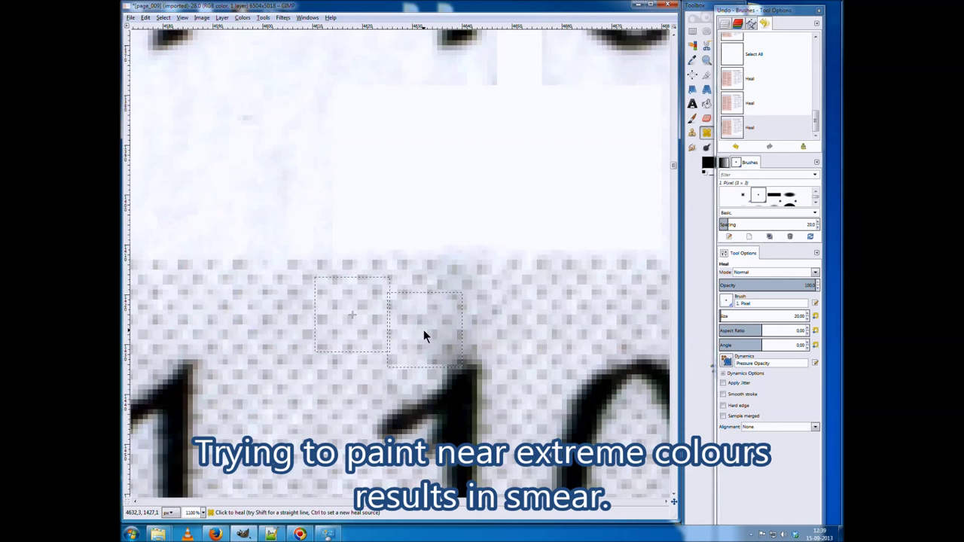
scroll(424, 335, "down", 2, "ctrl")
scroll(423, 341, "down", 1, "ctrl")
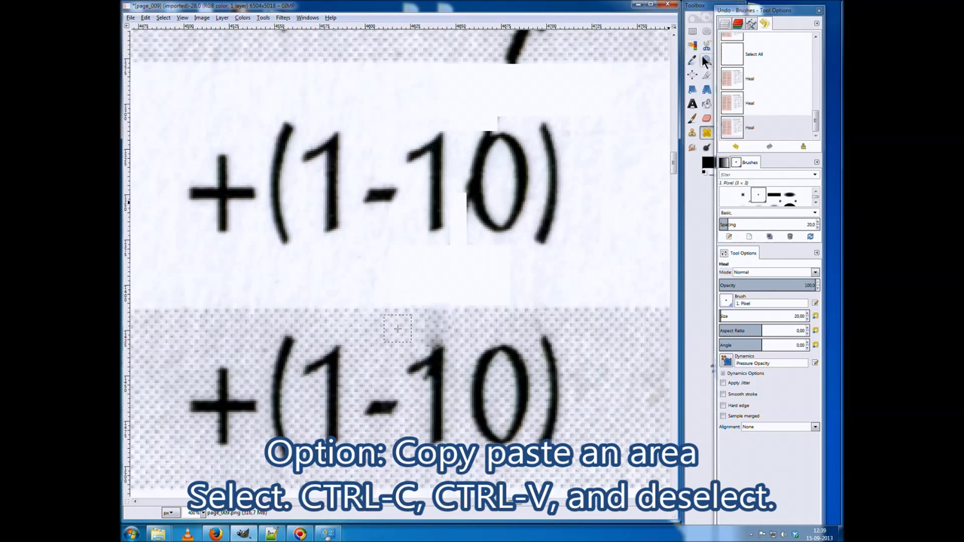
Copy the clean first '1' of the lower +(1-10) entry and anchor it over the marked second '1'
key("r")
left_click_drag(299, 337, 348, 443)
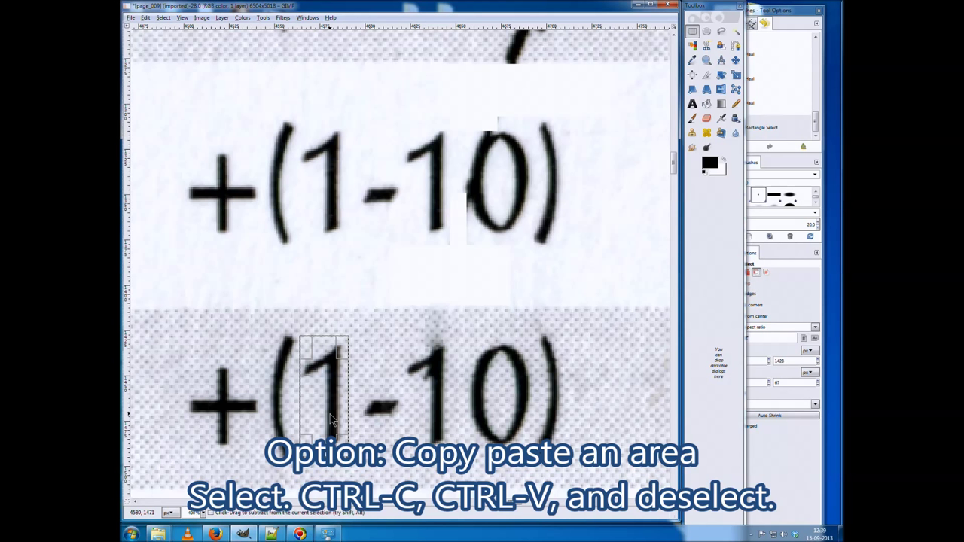
key("ctrl+c")
key("ctrl+v")
mouse_move(328, 411)
left_mouse_down()
mouse_move(433, 424)
mouse_move(433, 409)
left_mouse_up()
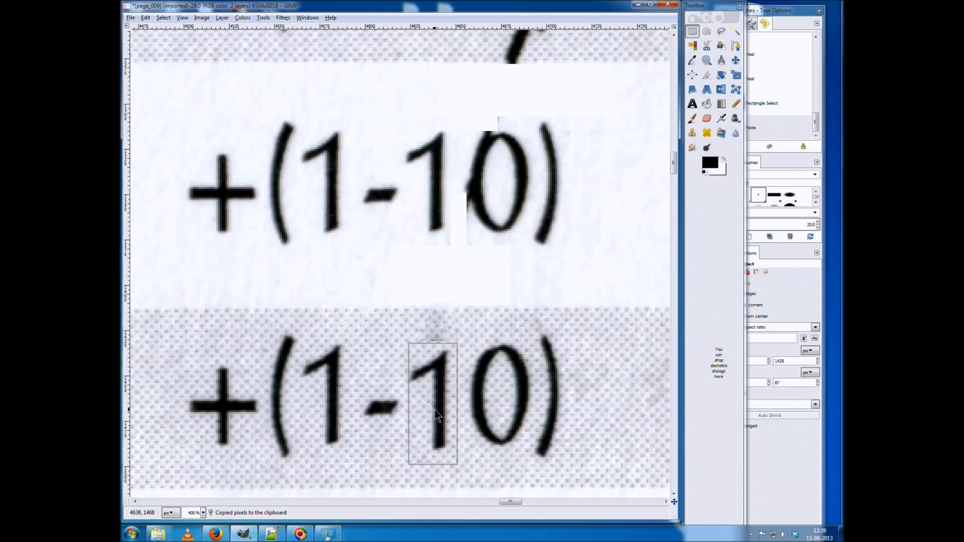
left_click(484, 343)
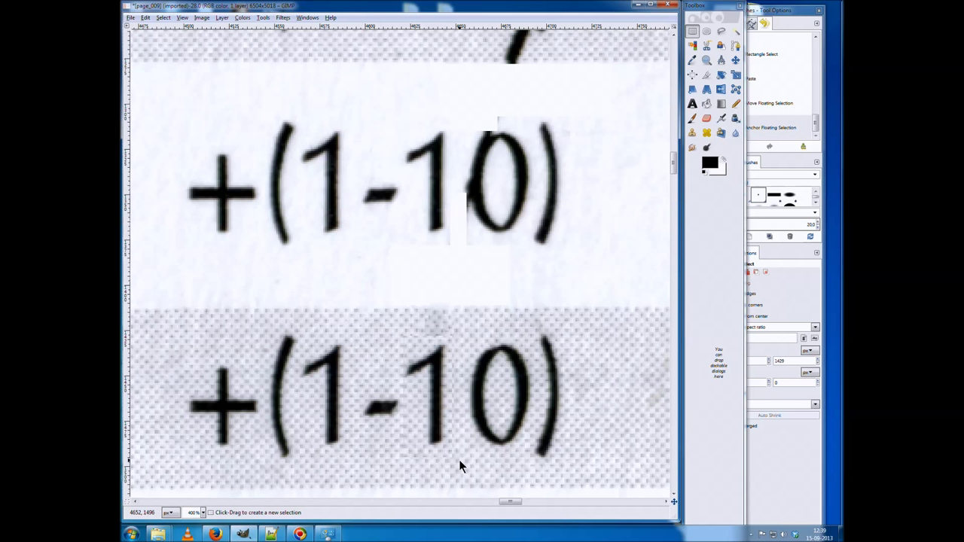
left_click(706, 133)
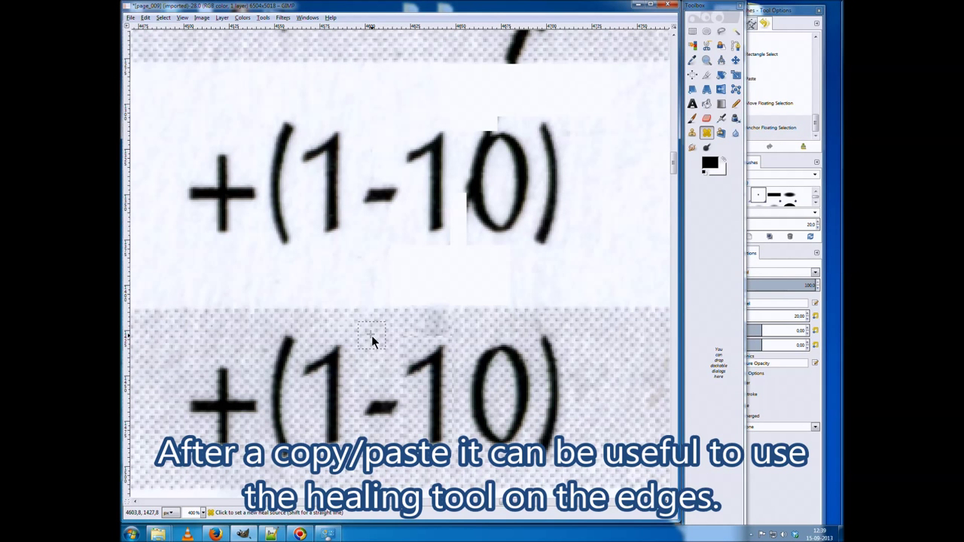
Heal beside the patched '1', undoing bad strokes and anchoring the floating piece
left_click(392, 330, "ctrl")
left_click(428, 334)
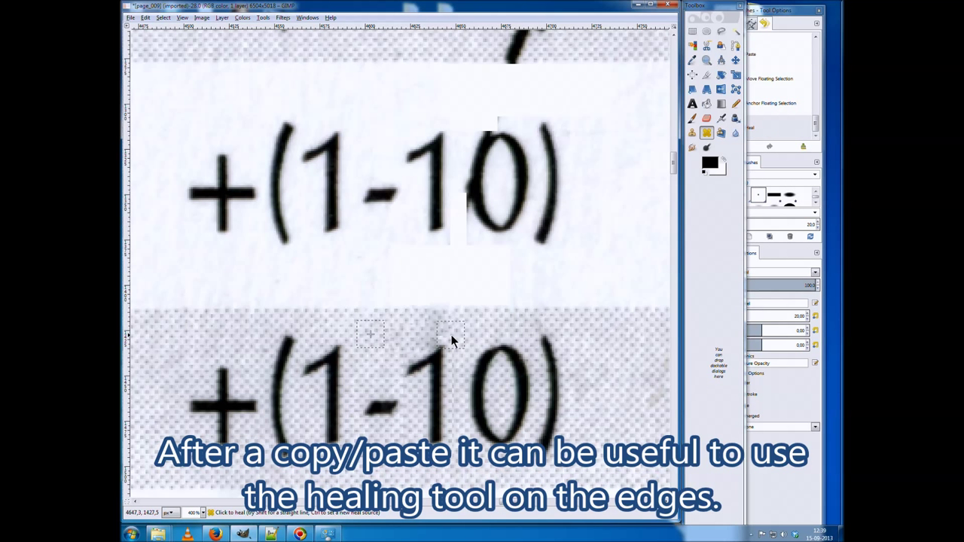
left_click(457, 343)
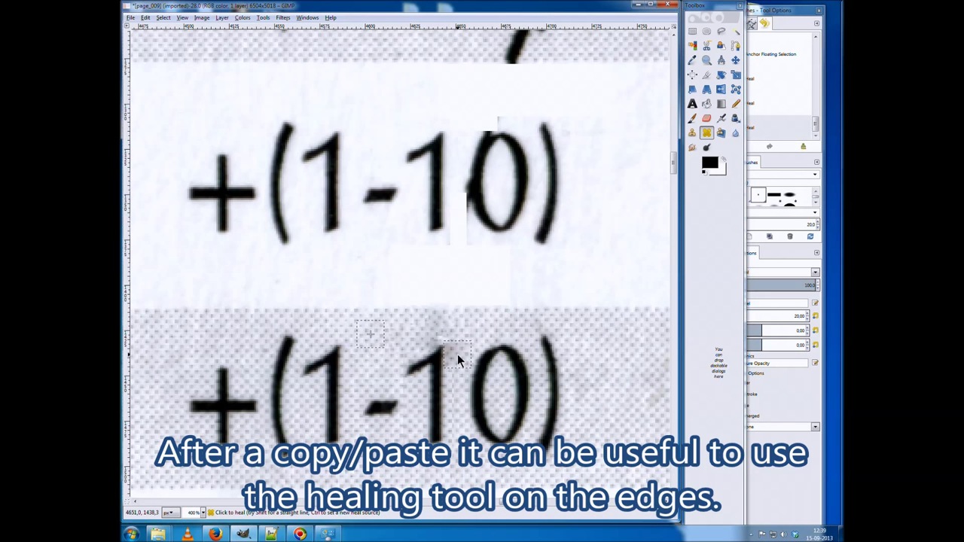
key("ctrl+z")
key("ctrl+z")
key("ctrl+z")
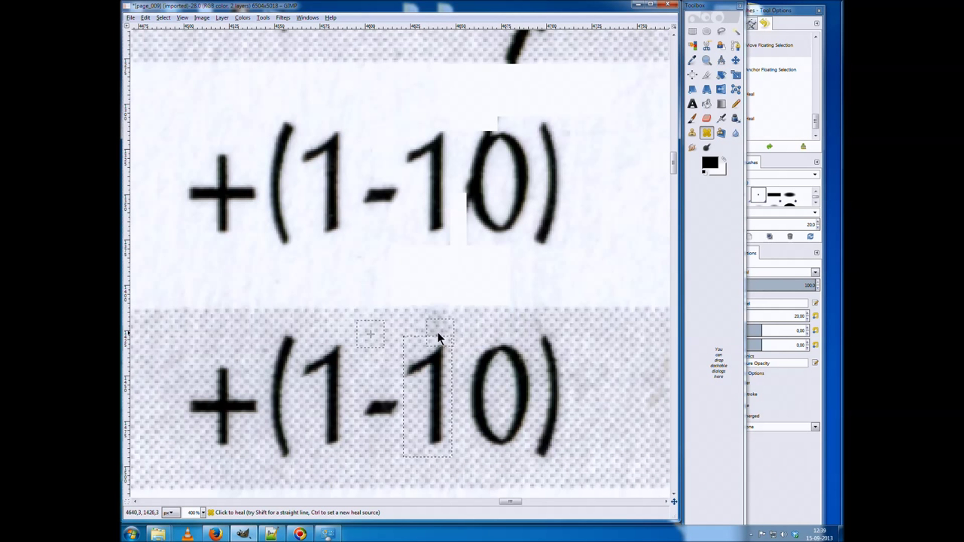
key("ctrl+z")
key("ctrl+y")
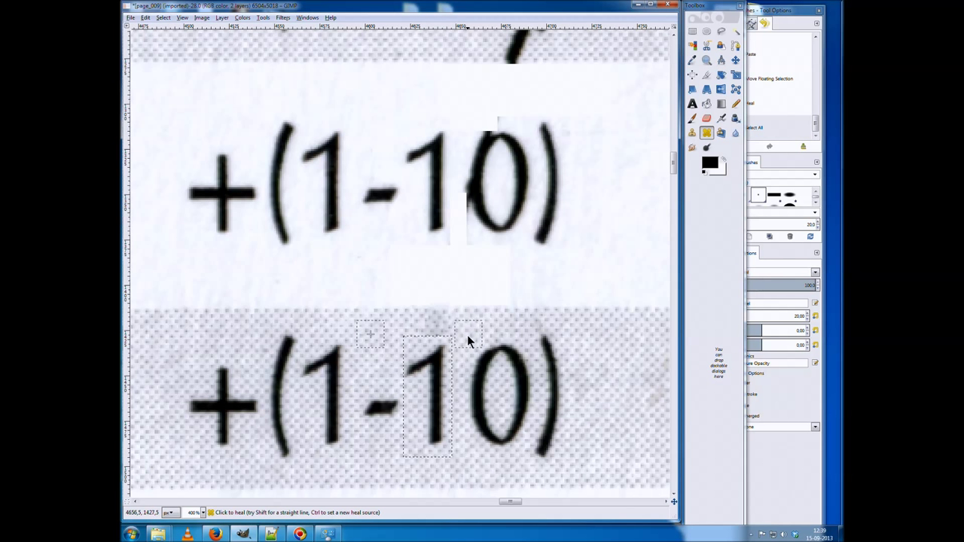
key("ctrl+y")
key("ctrl+y")
key("r")
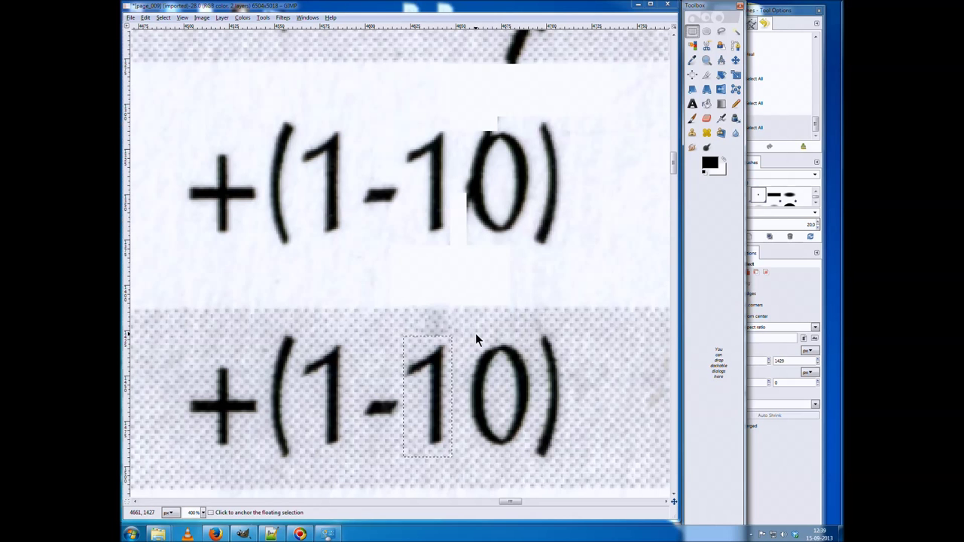
left_click(475, 333)
left_click(706, 132)
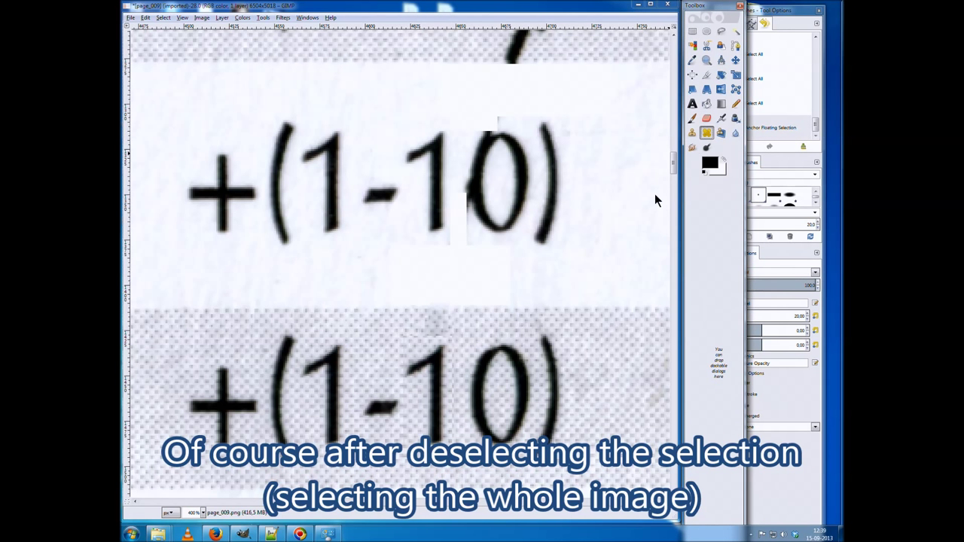
left_click(374, 335, "ctrl")
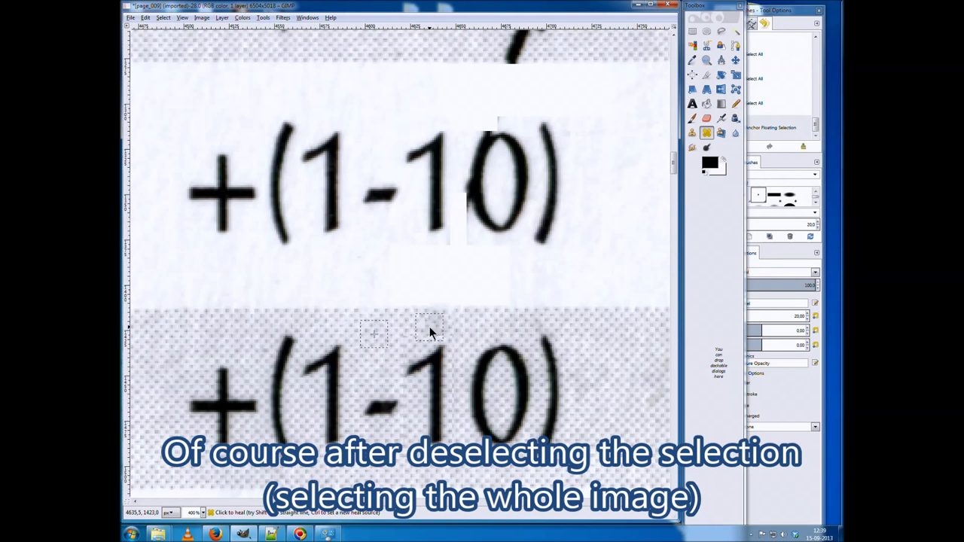
left_click(432, 327)
Reduce the heal brush to size 10 and heal along the patched '1' edges
left_click(789, 316)
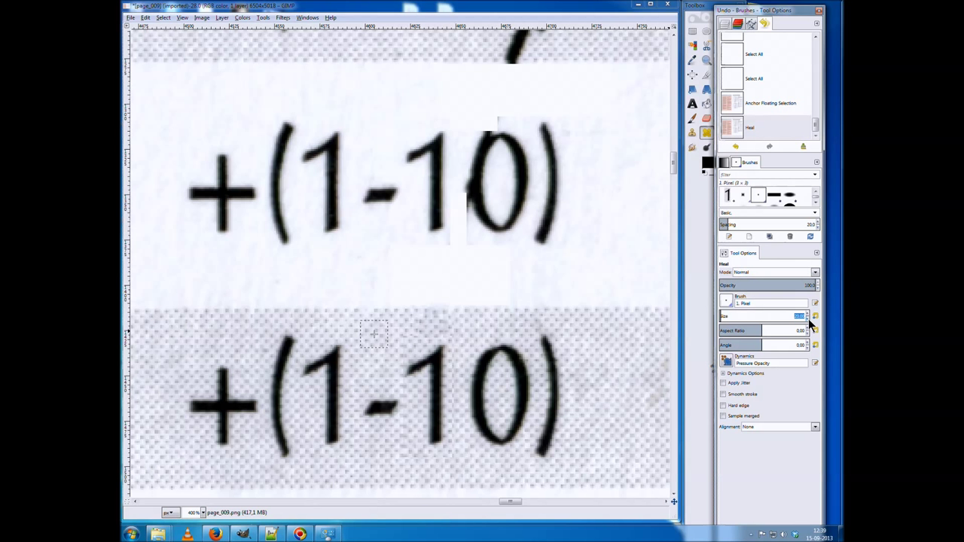
left_click(808, 318)
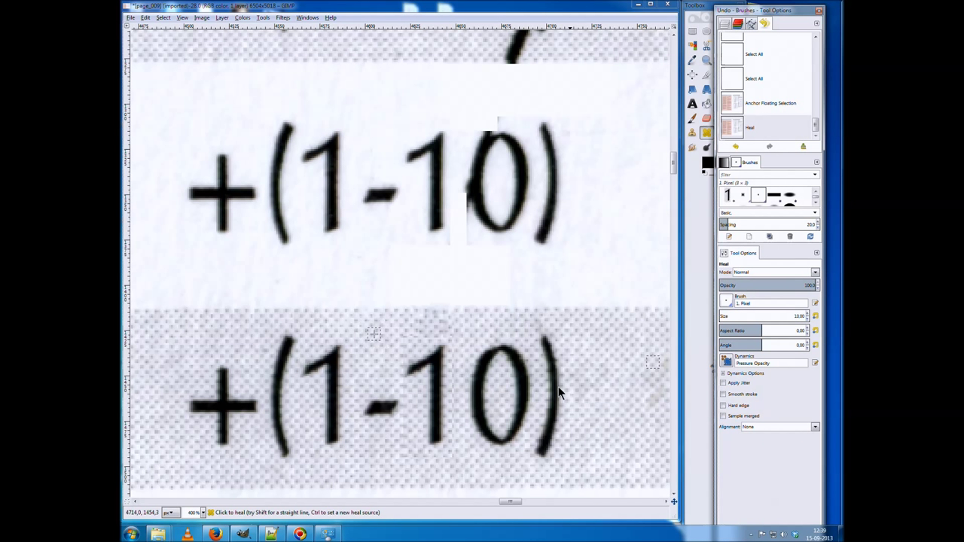
left_click_drag(456, 339, 458, 395)
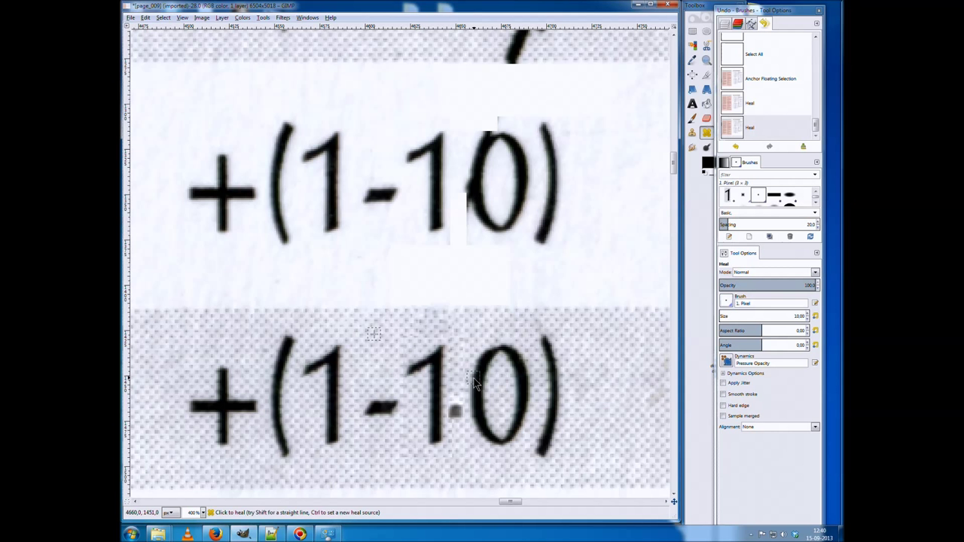
key("ctrl+z")
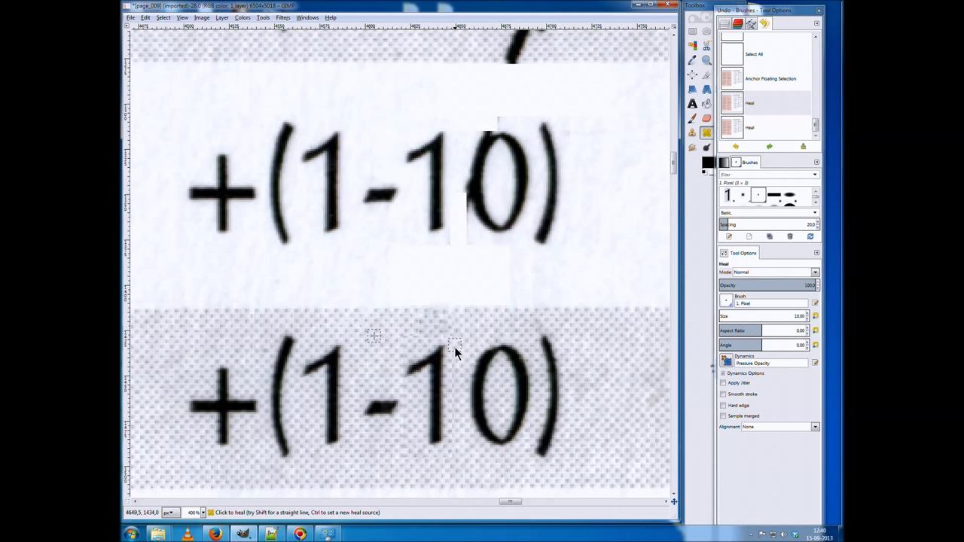
left_click(454, 400)
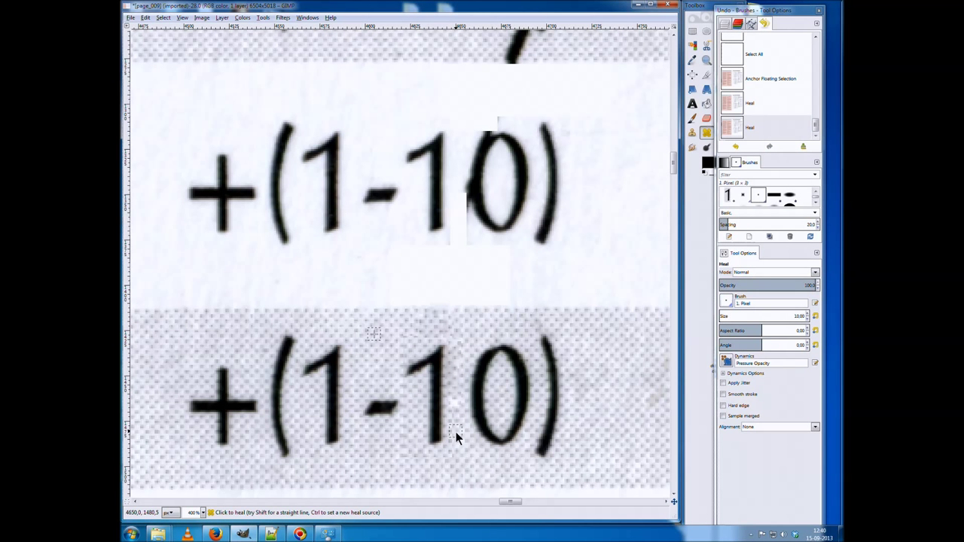
left_click(456, 428)
left_click(455, 410)
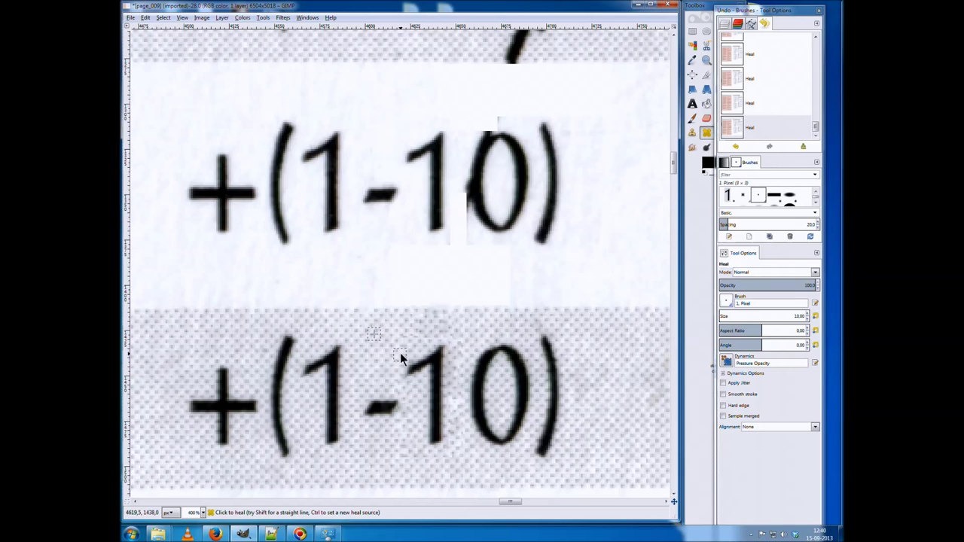
Select and copy a clean '0' from a +(1-10) entry
scroll(509, 404, "down", 4)
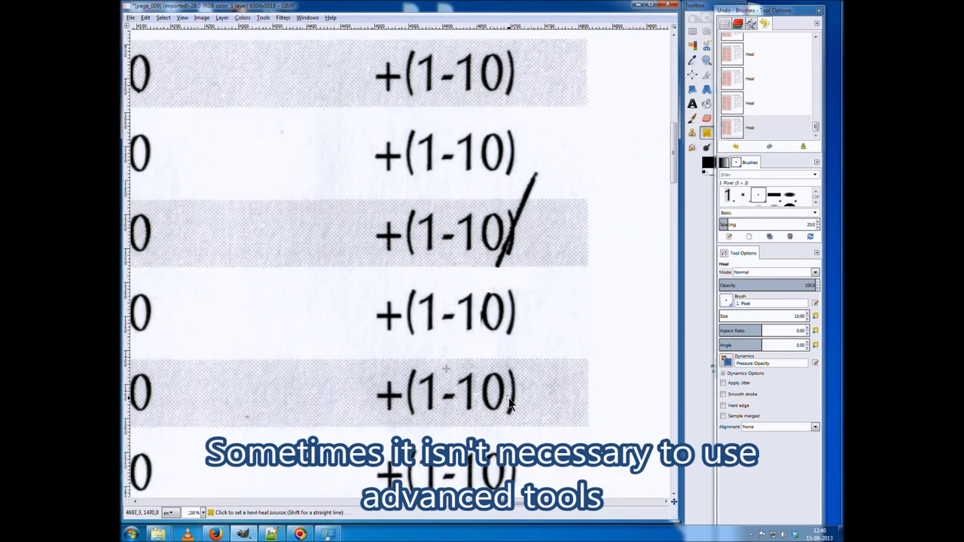
scroll(509, 405, "down", 2)
scroll(520, 411, "down", 1)
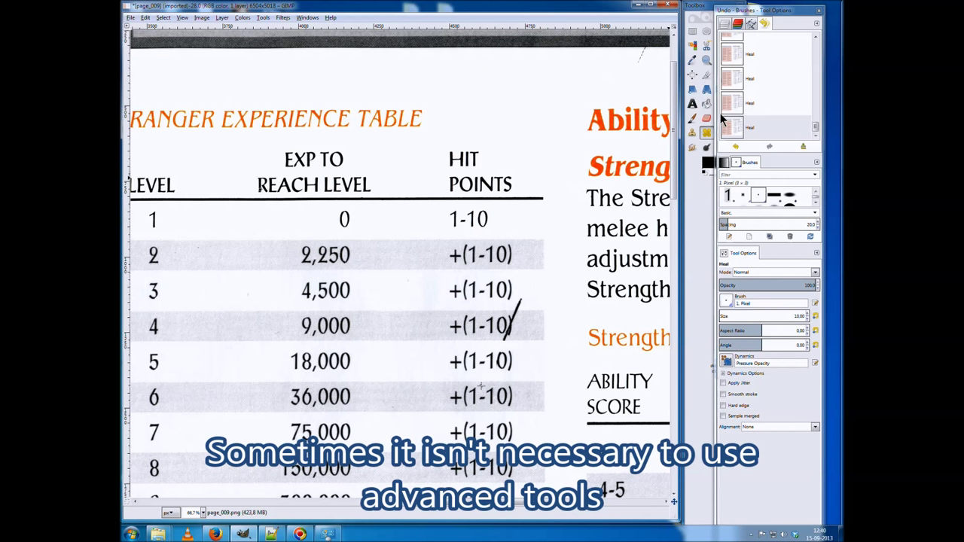
left_click(693, 33)
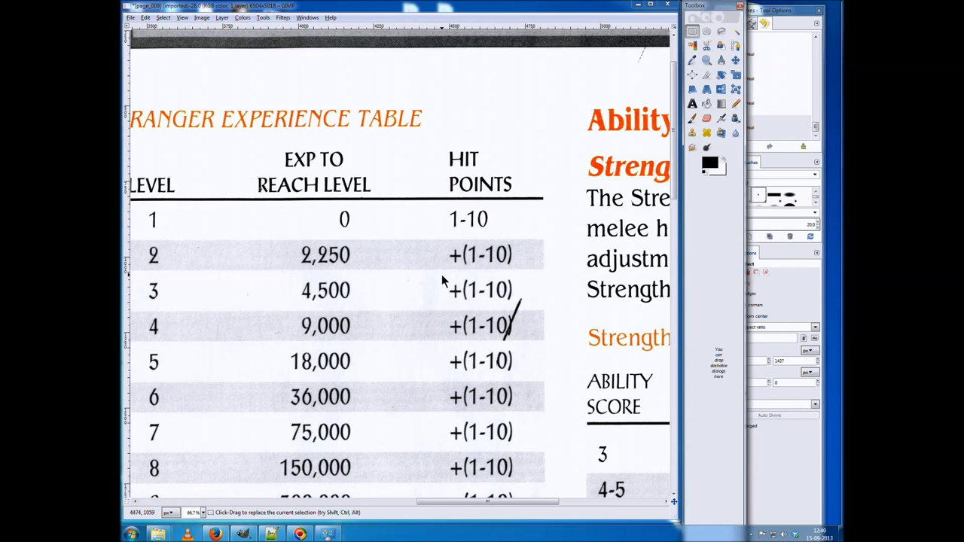
left_click_drag(443, 277, 512, 304)
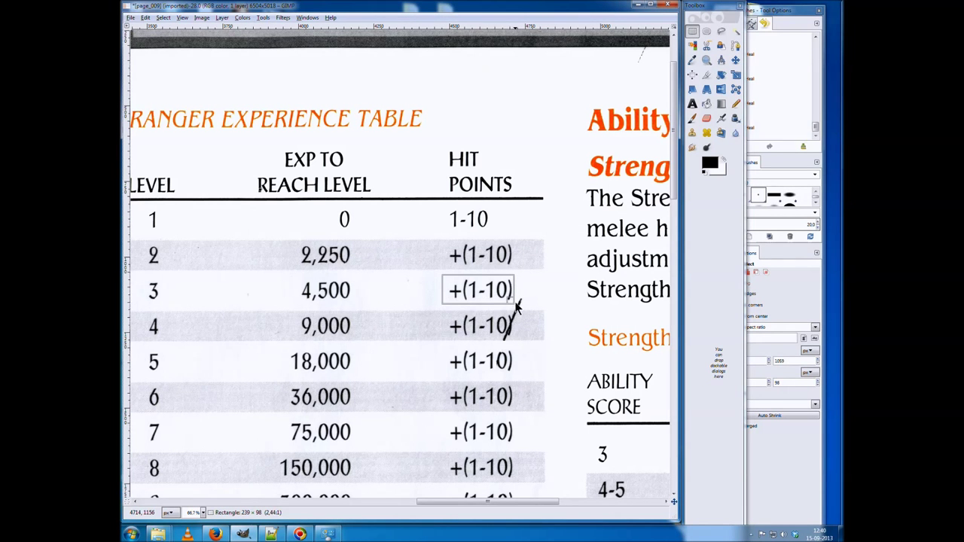
scroll(515, 303, "up", 2, "ctrl")
scroll(515, 296, "up", 2, "ctrl")
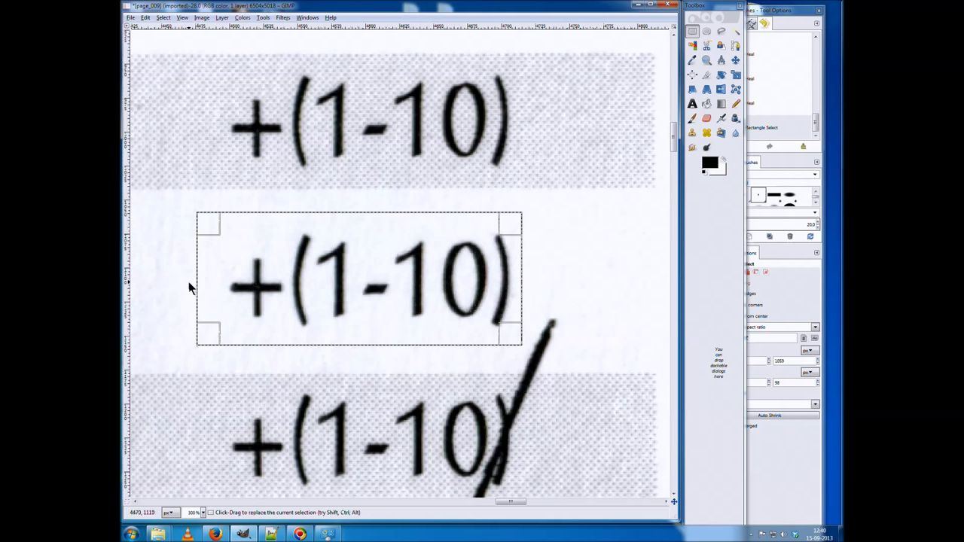
left_click_drag(209, 285, 401, 285)
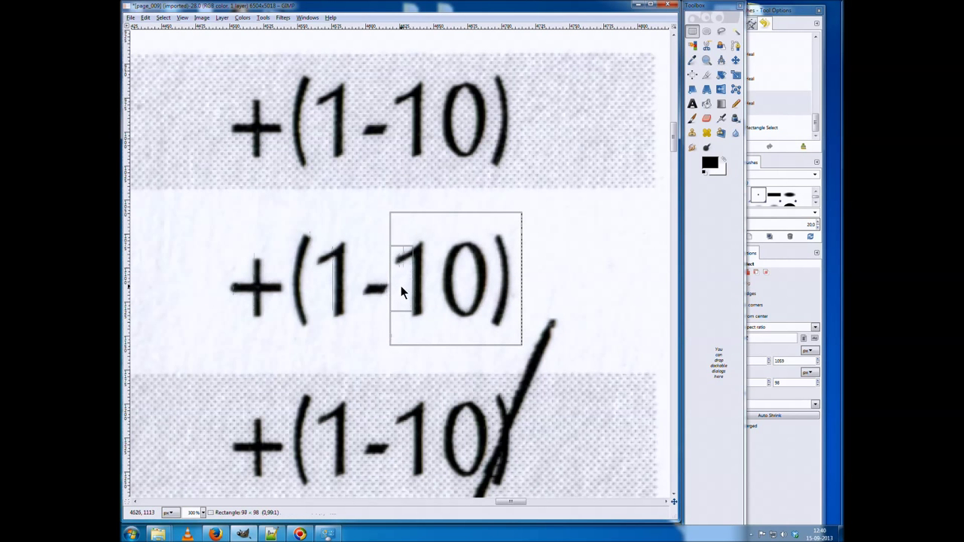
scroll(433, 332, "down", 2)
scroll(445, 355, "down", 2)
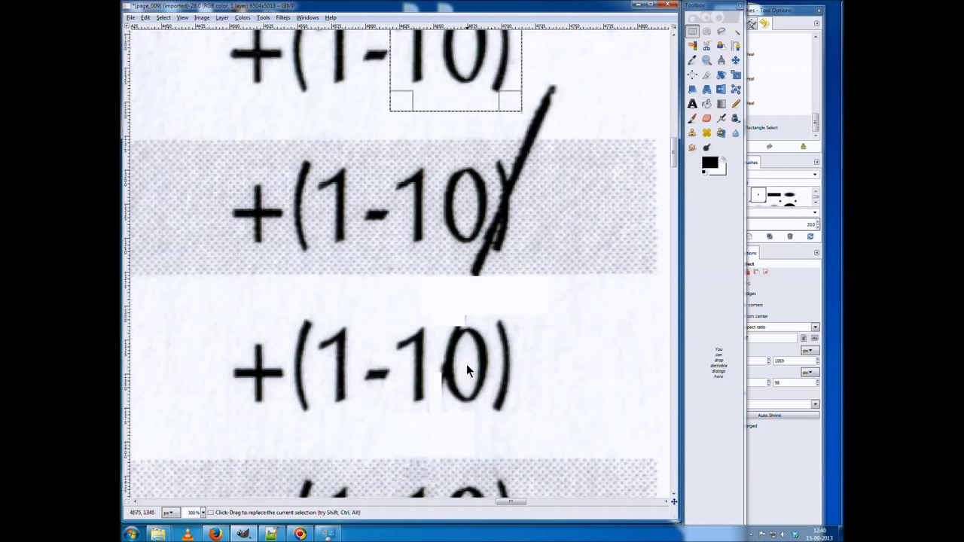
scroll(452, 301, "up", 2)
mouse_move(391, 162)
left_mouse_down()
mouse_move(501, 165)
mouse_move(491, 166)
left_mouse_up()
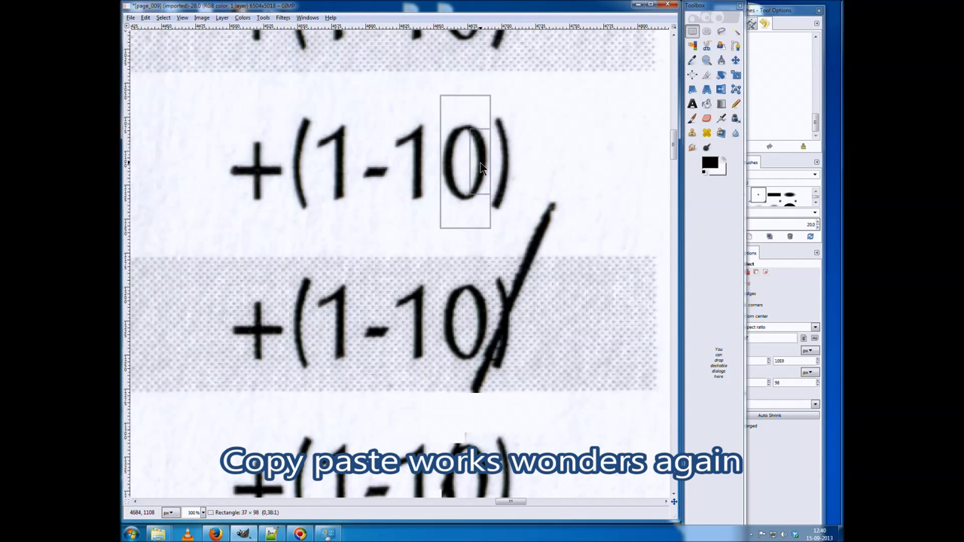
left_click_drag(467, 212, 466, 195)
left_click_drag(463, 106, 464, 132)
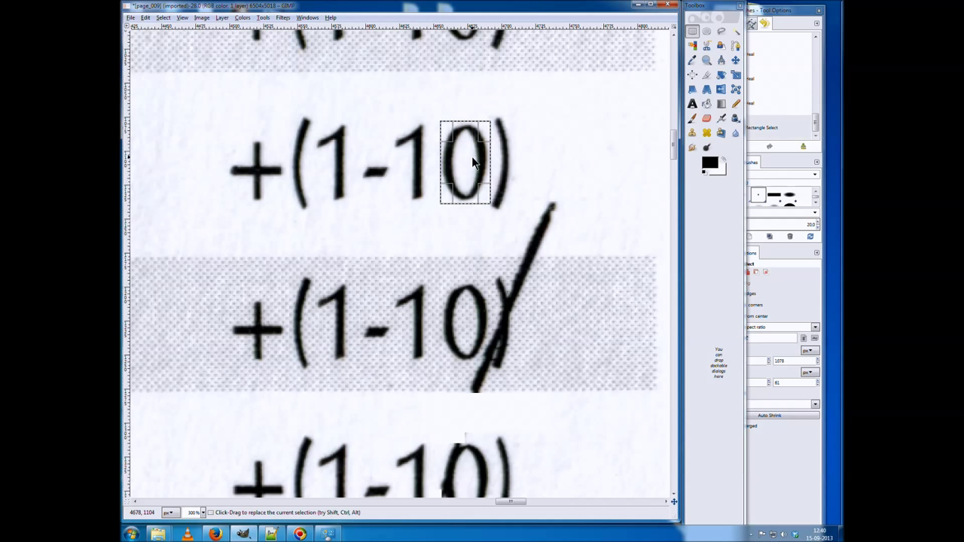
left_click(147, 17)
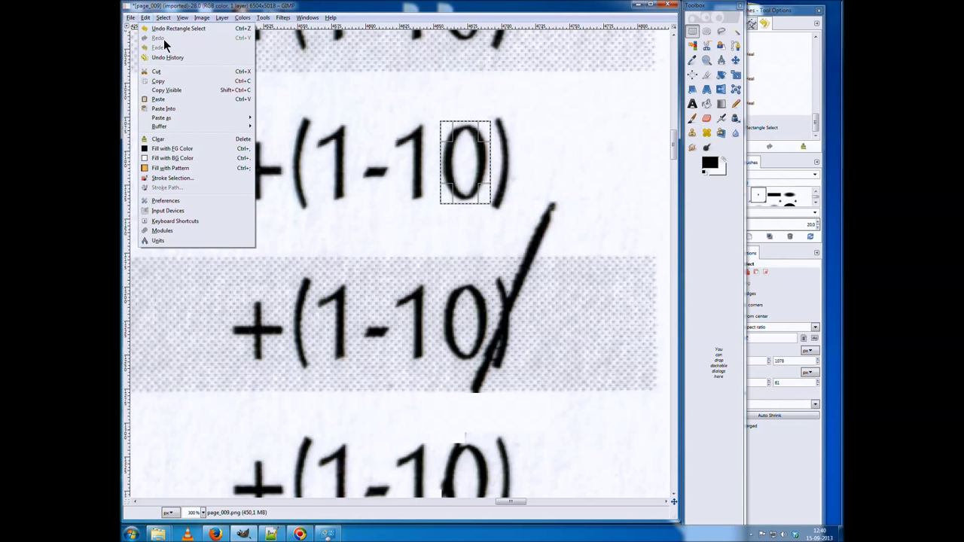
left_click(172, 81)
Paste the clean '0' over the middle row's marked '0' and anchor it
left_click_drag(463, 162, 463, 413)
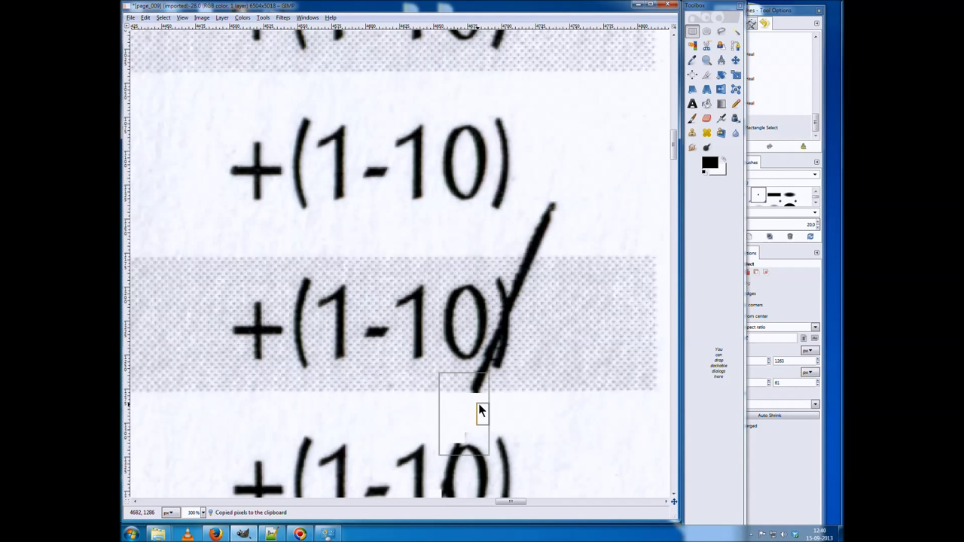
scroll(462, 412, "down", 5)
left_click_drag(464, 187, 464, 252)
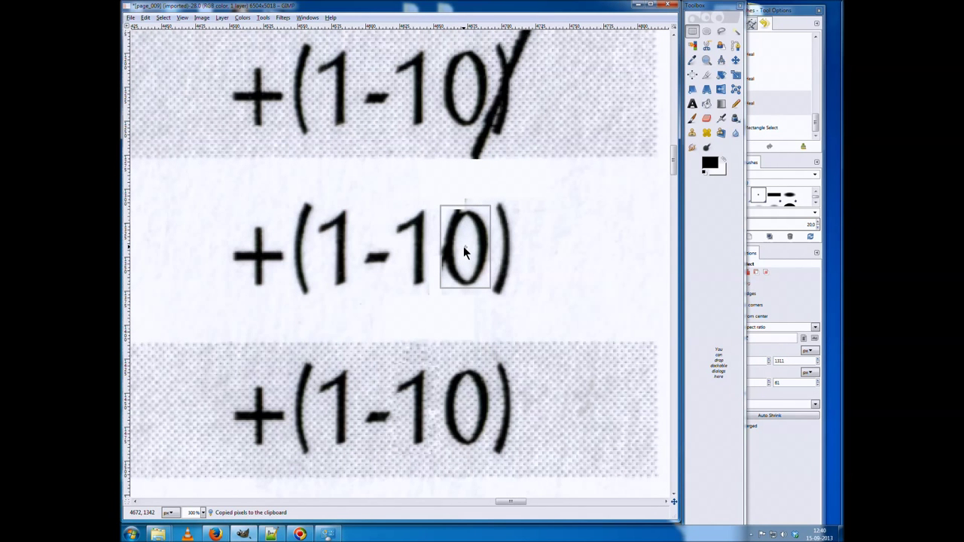
left_click(146, 18)
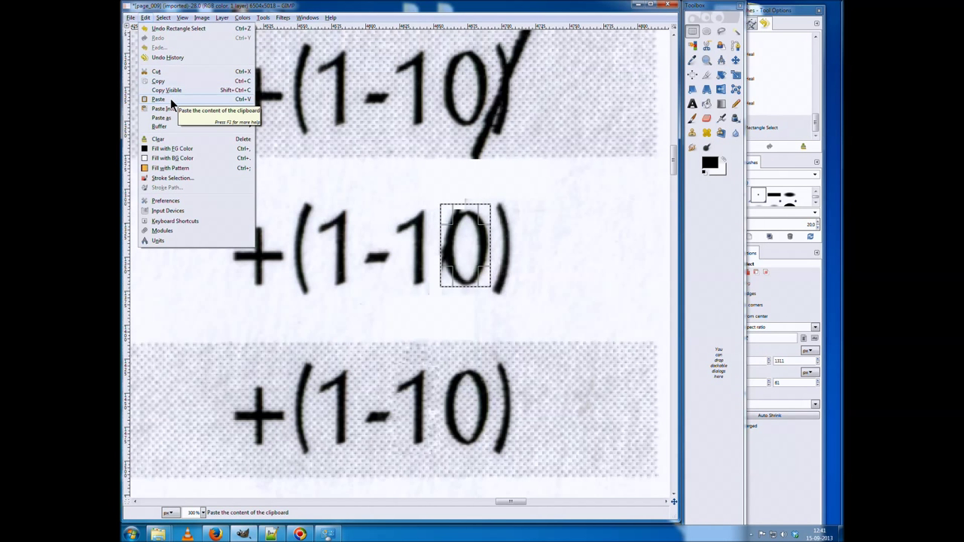
left_click(170, 98)
left_click_drag(469, 255, 473, 258)
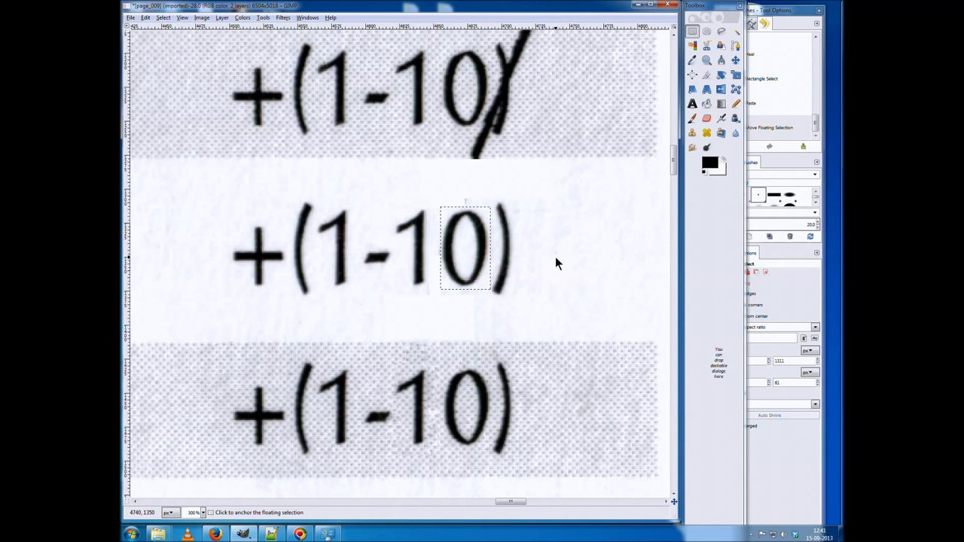
left_click(555, 262)
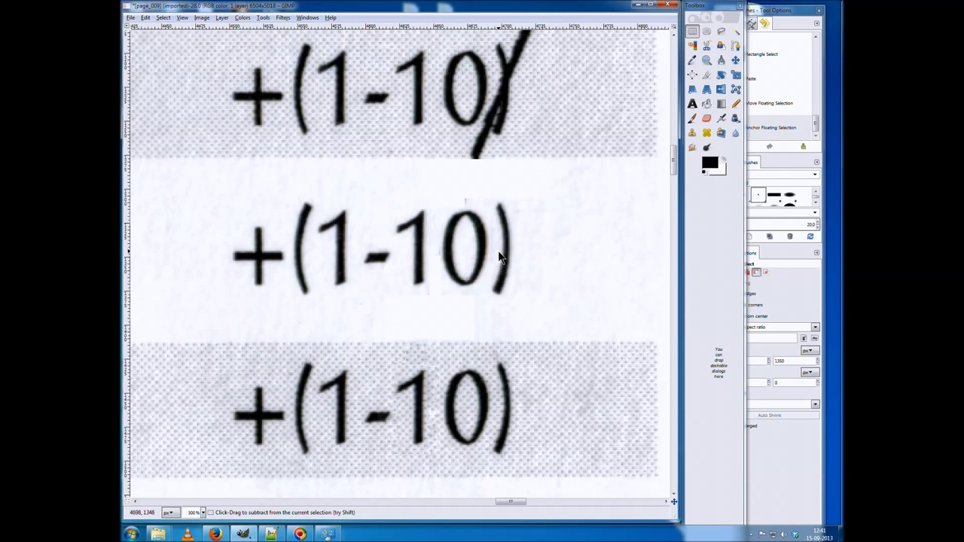
scroll(498, 256, "up", 3)
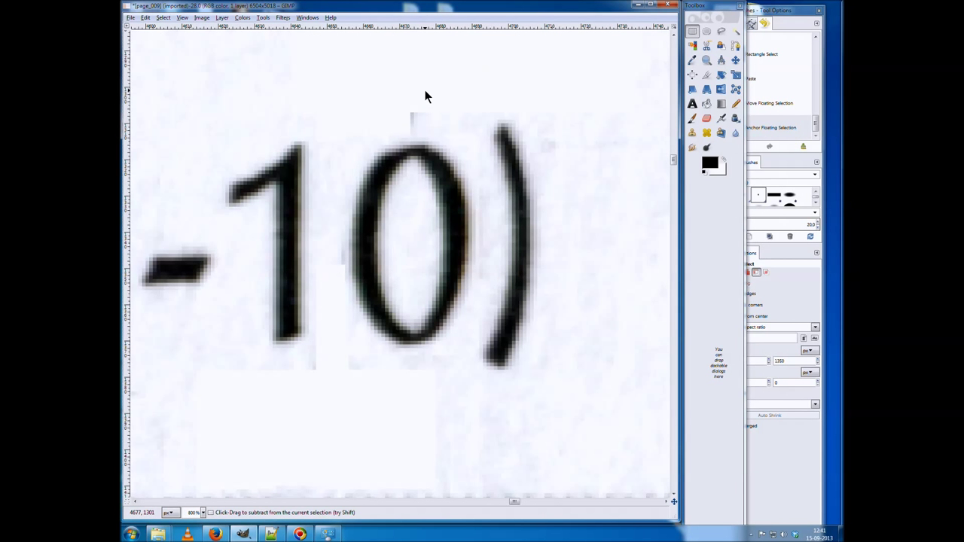
Clear the grey smudges above, between and below the middle entry's '10)' to white
left_click_drag(385, 99, 448, 137)
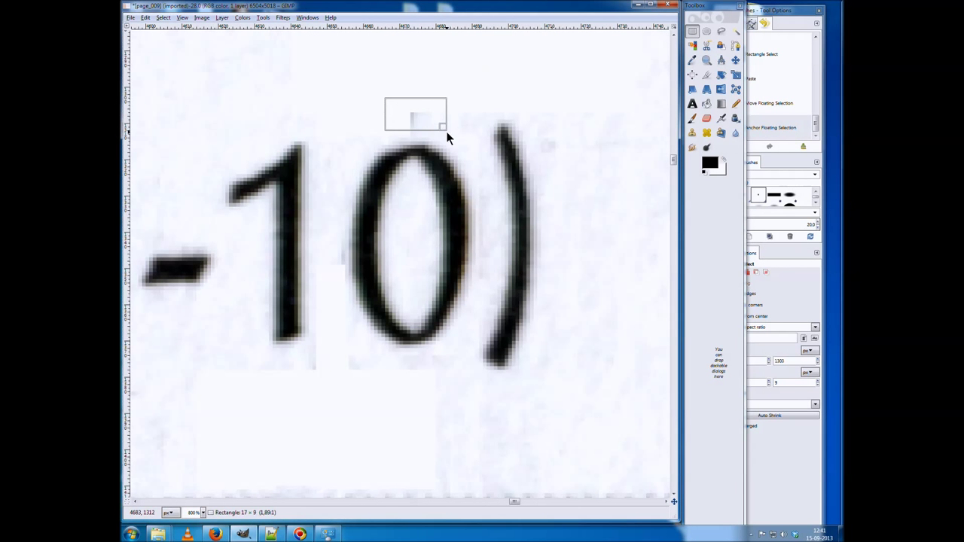
key("Delete")
left_click_drag(330, 243, 345, 265)
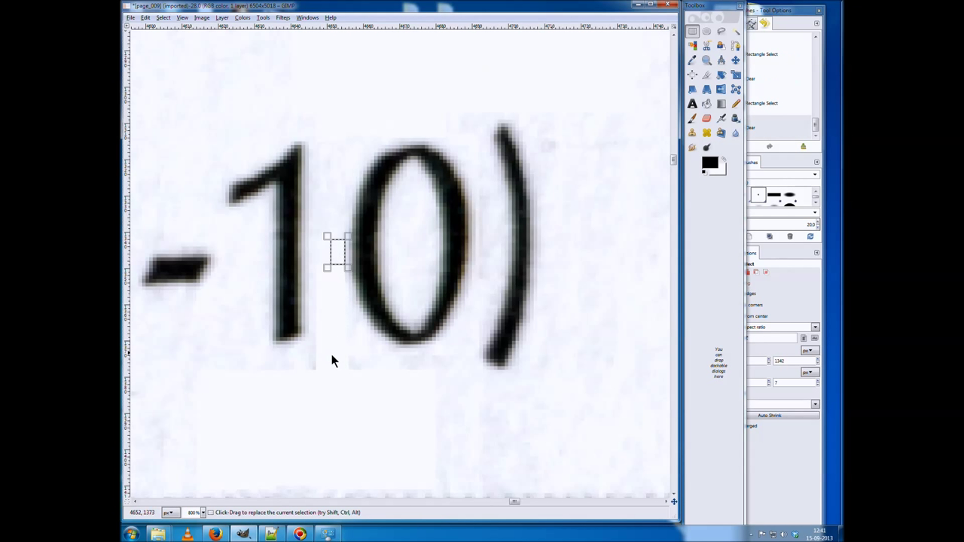
left_click_drag(307, 348, 365, 379)
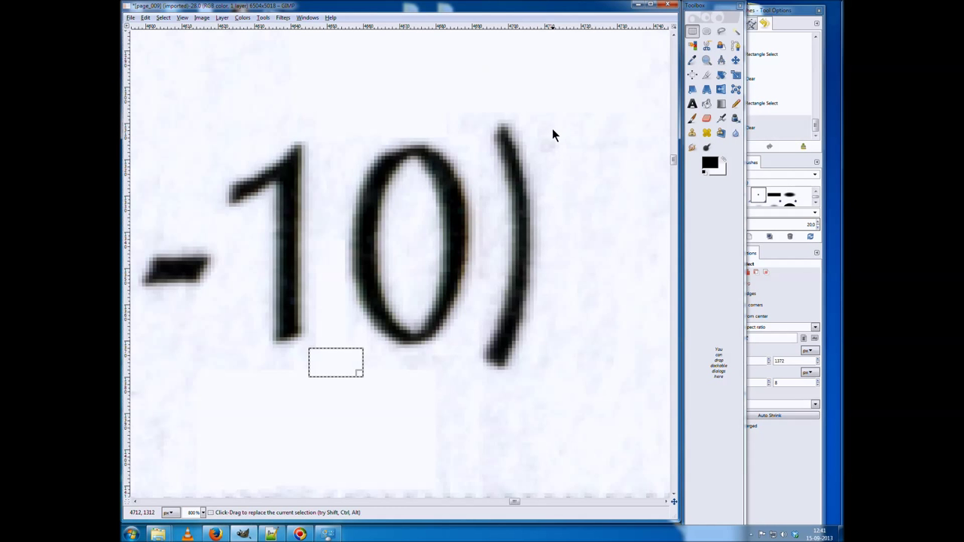
left_click_drag(552, 128, 568, 197)
left_click(601, 266)
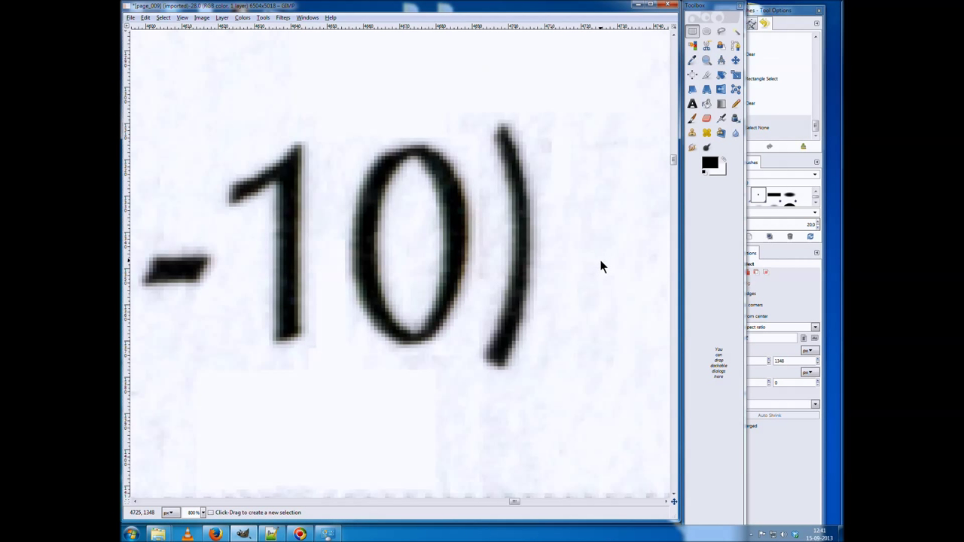
scroll(535, 231, "down", 4)
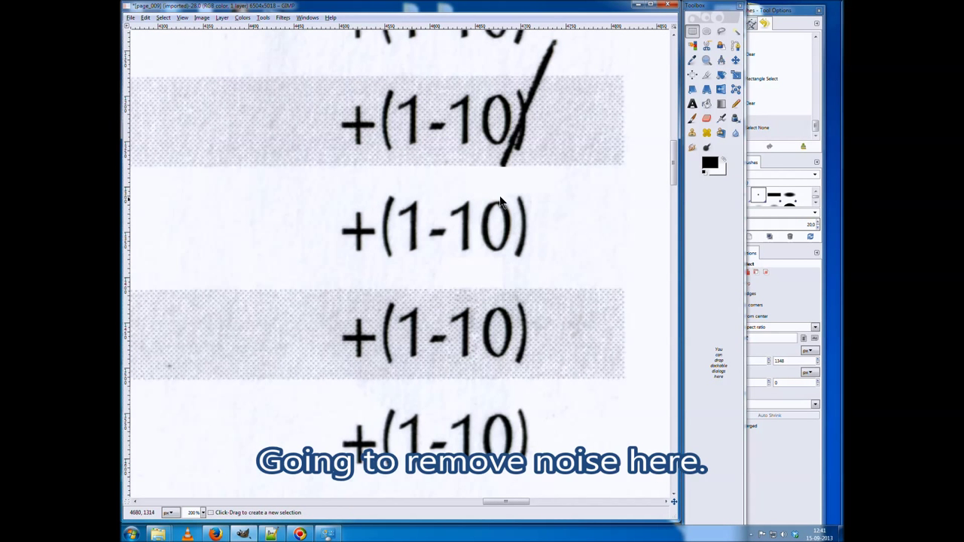
Apply Levels to the middle +(1-10) row, using a page-background white point
left_click_drag(297, 184, 589, 276)
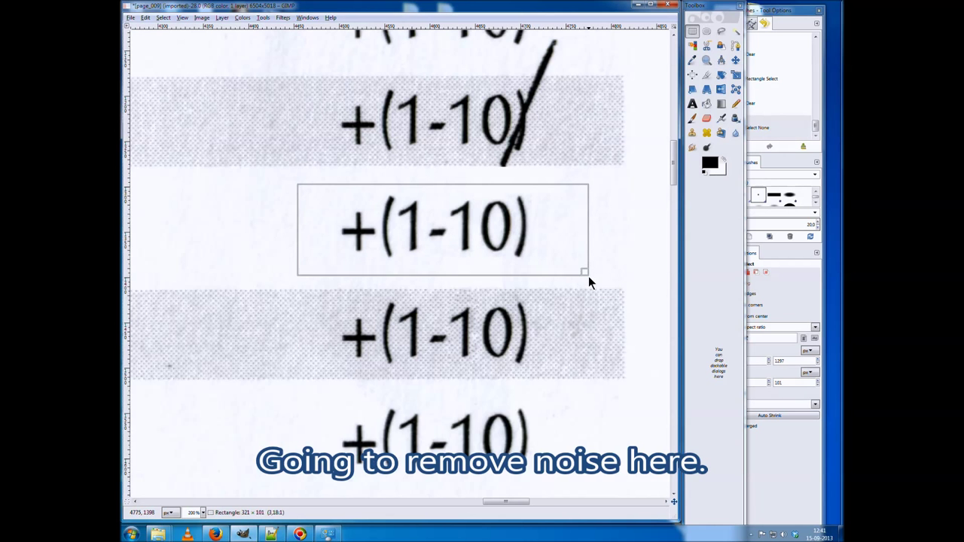
left_click(242, 18)
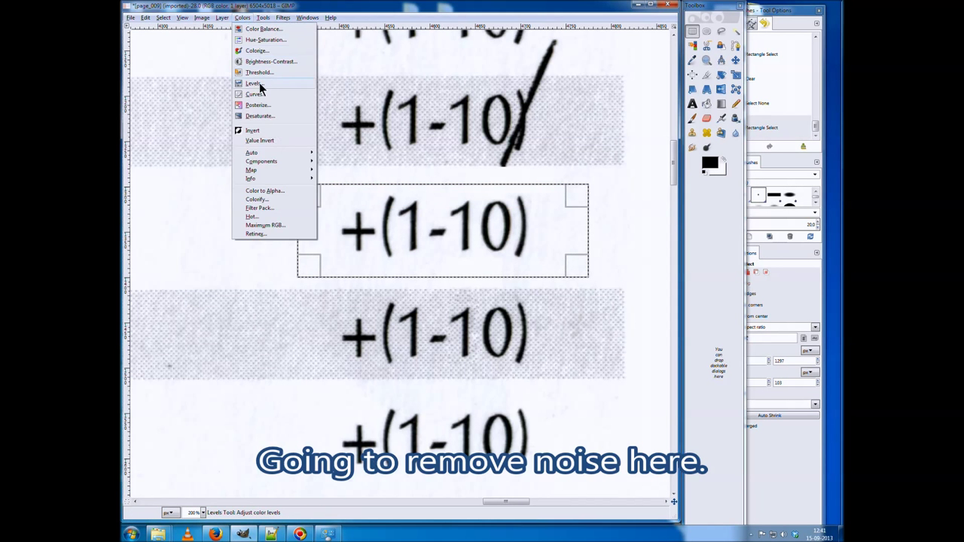
left_click(260, 89)
left_click(785, 371)
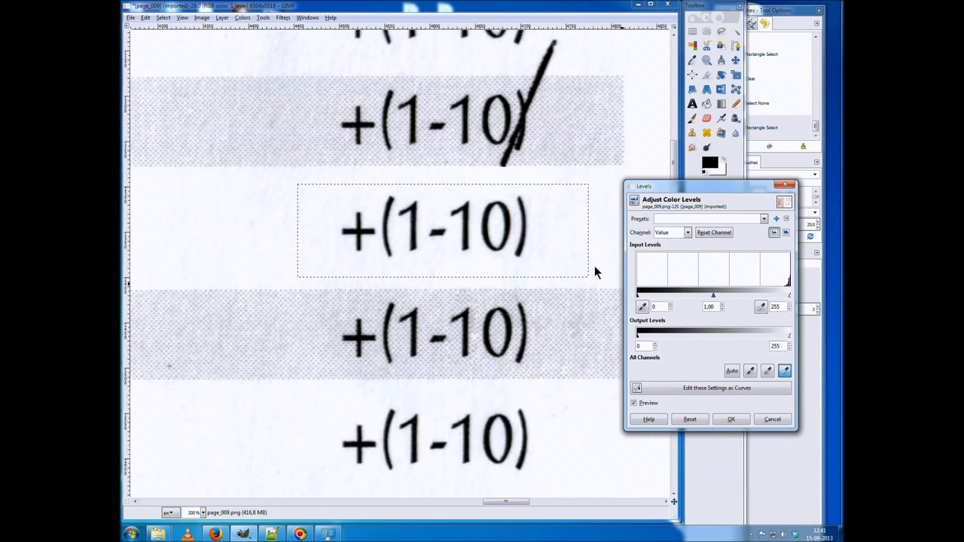
scroll(513, 225, "up", 3)
scroll(539, 197, "up", 2)
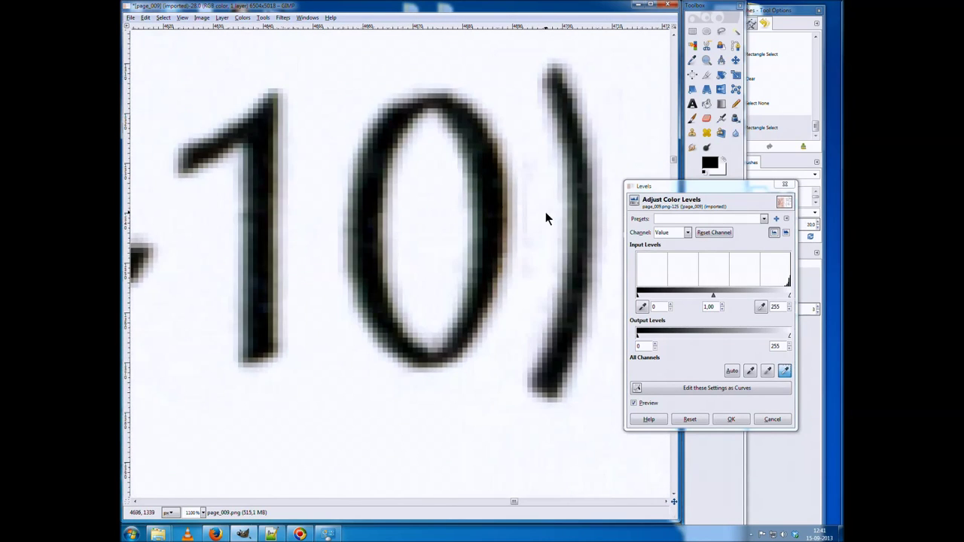
scroll(542, 222, "down", 4)
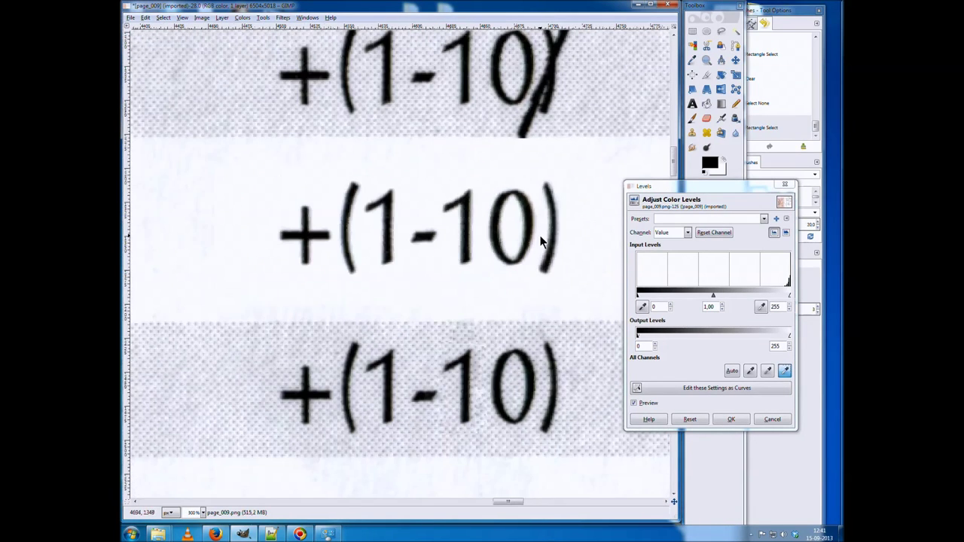
left_click(731, 419)
scroll(585, 255, "down", 1)
scroll(572, 243, "down", 1)
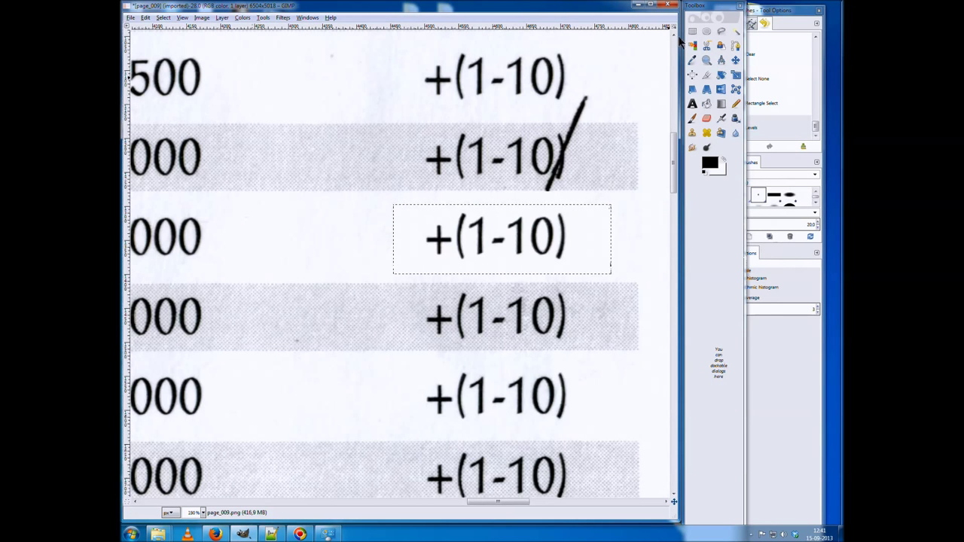
Copy a clean grey-banded +(1-10) row with a rectangle selection
left_click(693, 31)
left_click(584, 290)
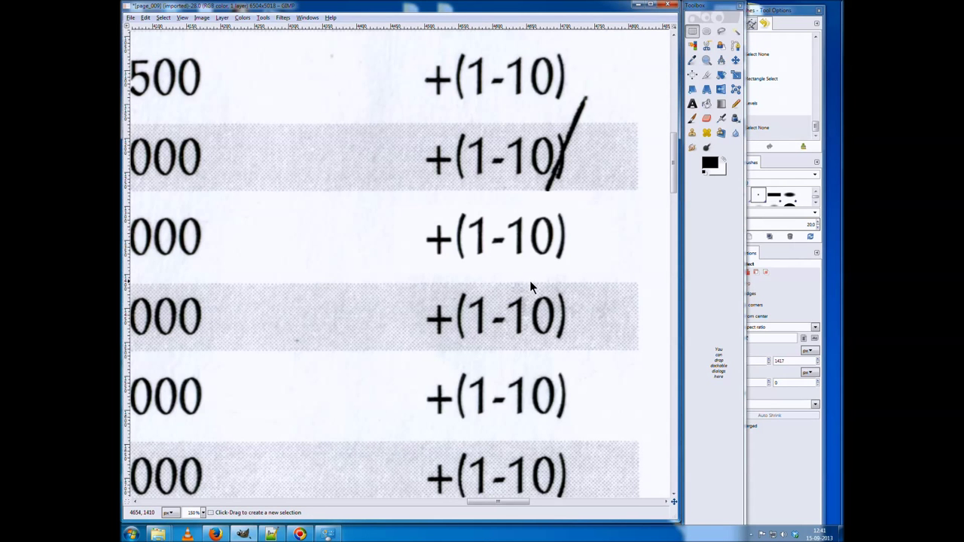
scroll(584, 219, "up", 3)
scroll(584, 241, "down", 5)
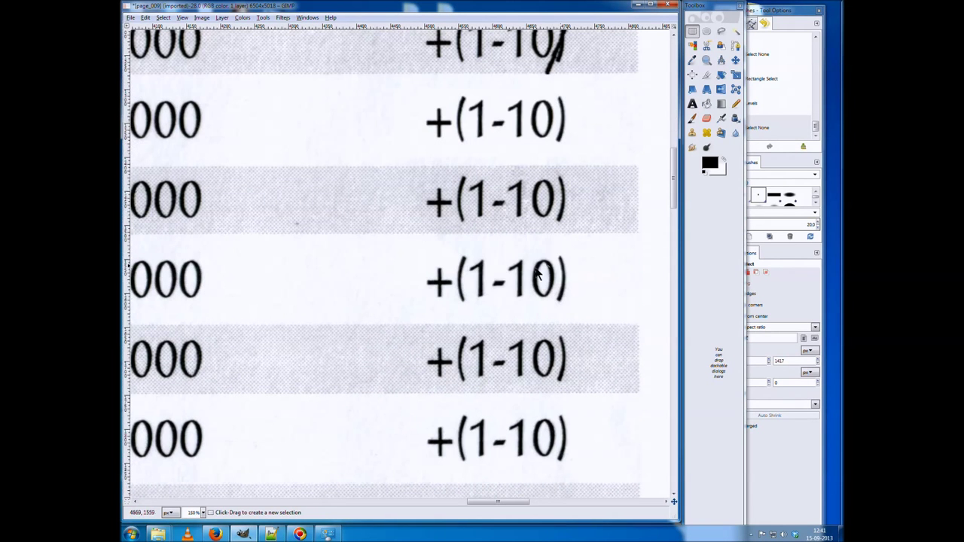
left_click_drag(416, 324, 639, 391)
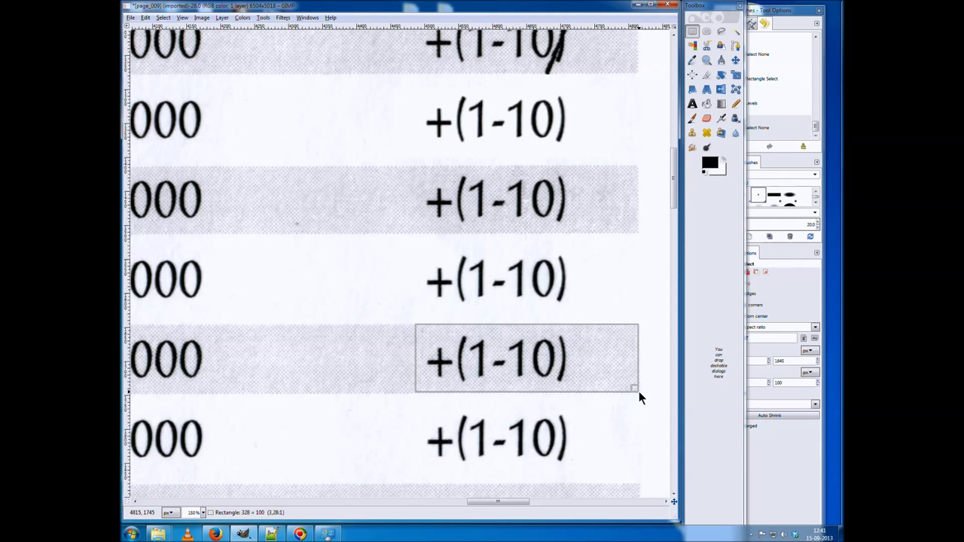
left_click_drag(639, 391, 639, 393)
left_click_drag(639, 393, 639, 392)
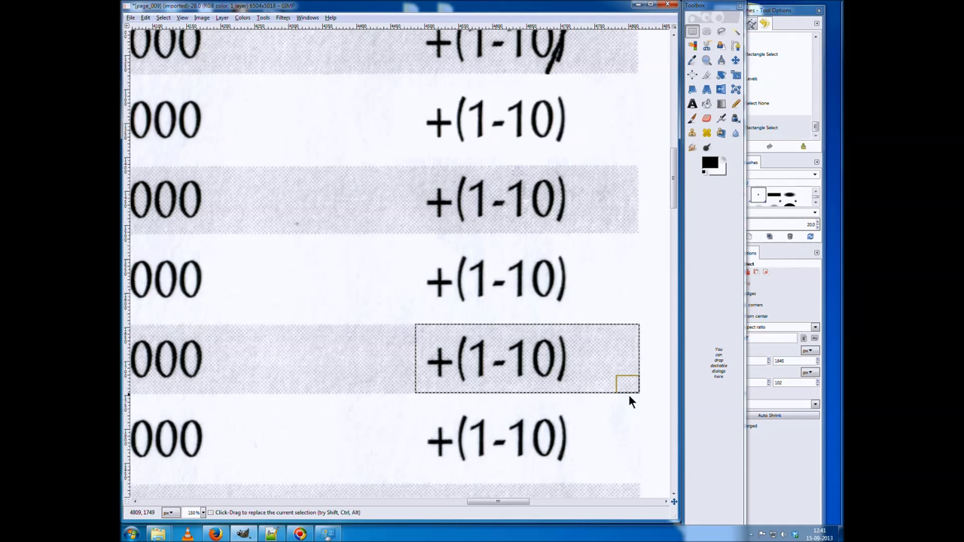
key("ctrl+c")
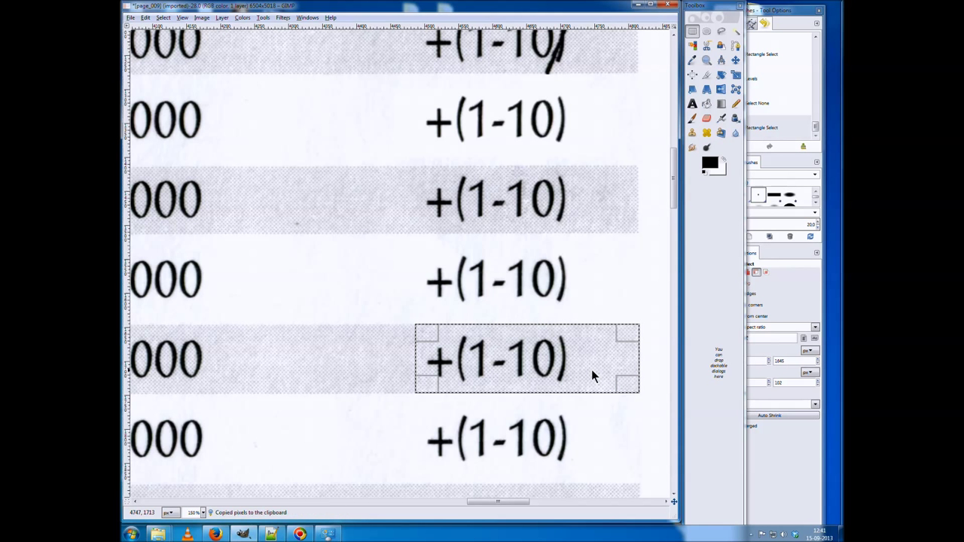
Paste the copied row, move it up over the banded row, align it and anchor it
left_click(145, 17)
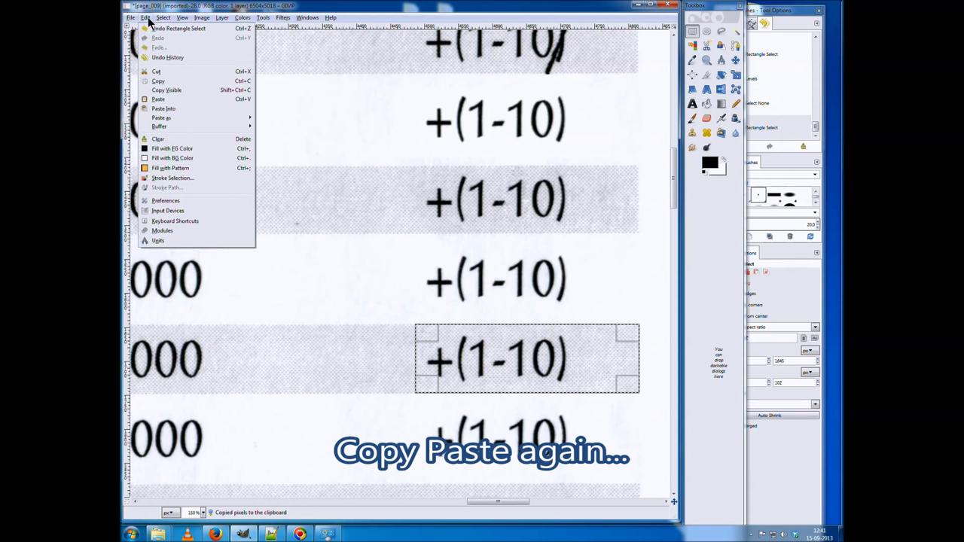
left_click(163, 85)
left_click(145, 17)
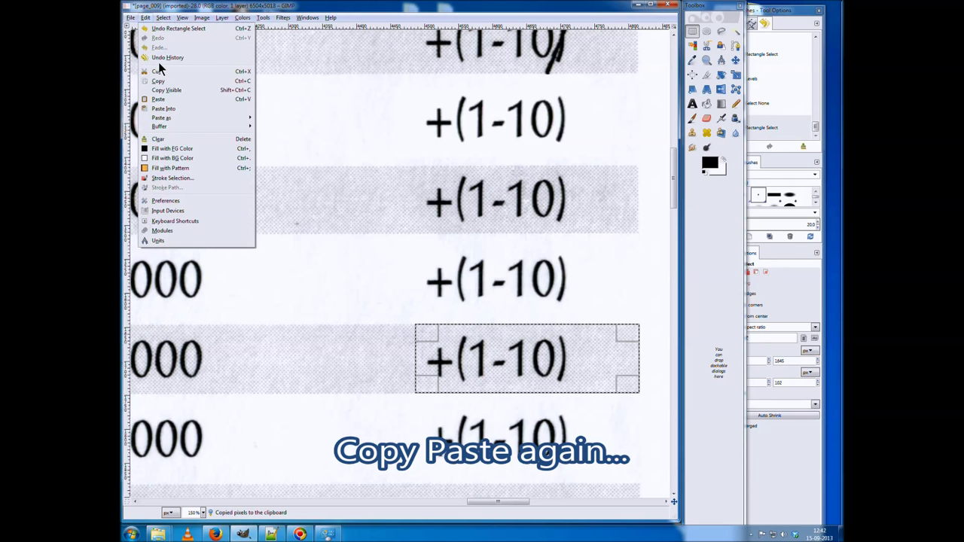
left_click(171, 109)
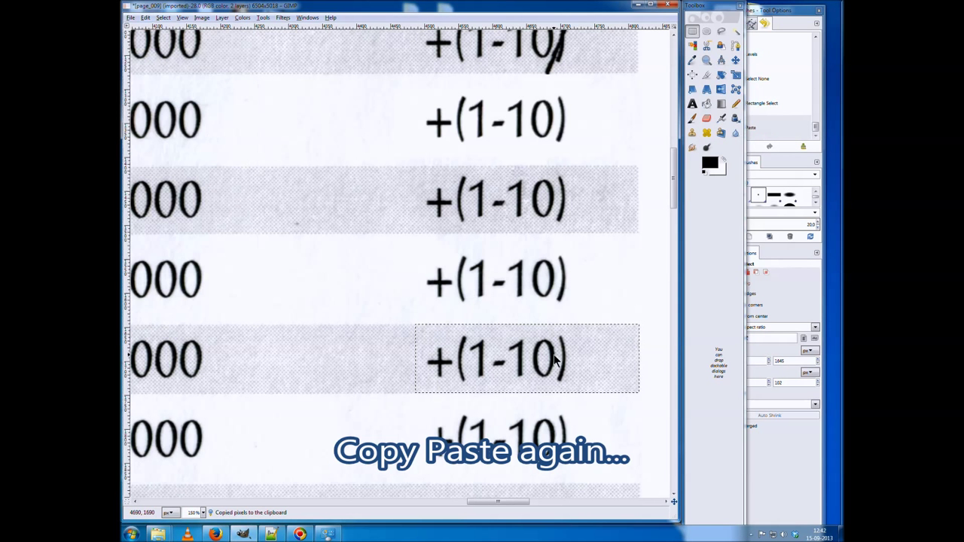
mouse_move(546, 363)
left_mouse_down()
mouse_move(534, 259)
mouse_move(551, 232)
mouse_move(544, 207)
mouse_move(548, 226)
mouse_move(547, 216)
left_mouse_up()
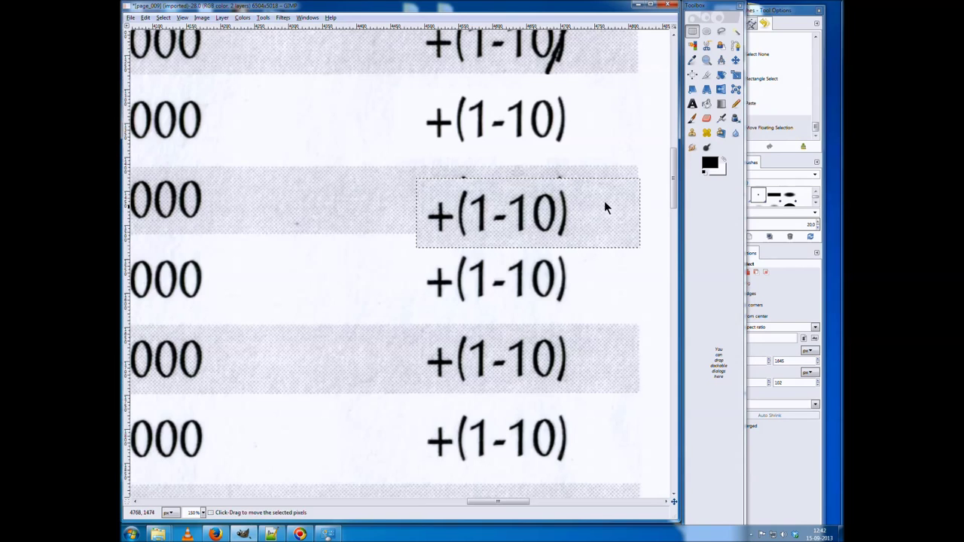
scroll(581, 176, "up", 3, "ctrl")
scroll(530, 189, "up", 2, "ctrl")
scroll(530, 196, "up", 1, "ctrl")
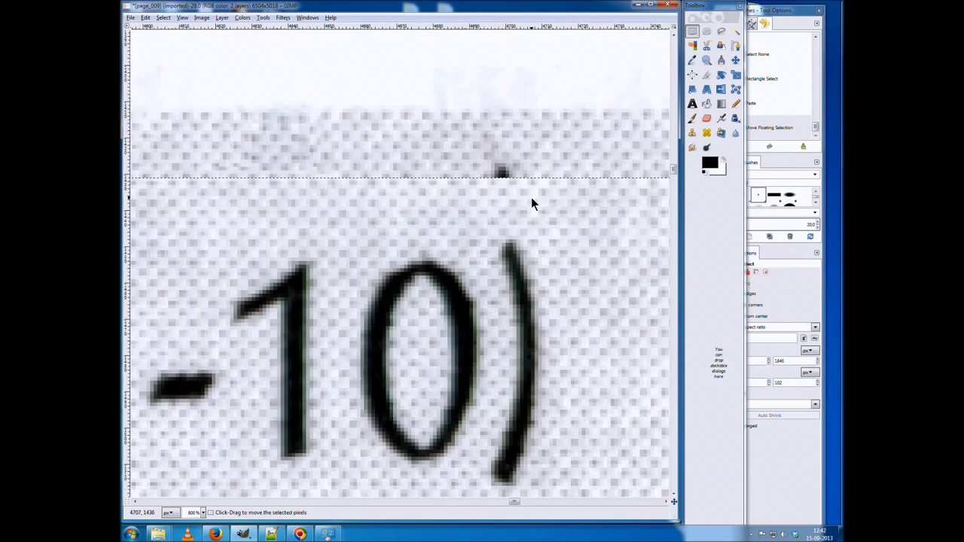
key("Up")
key("Up")
key("Up")
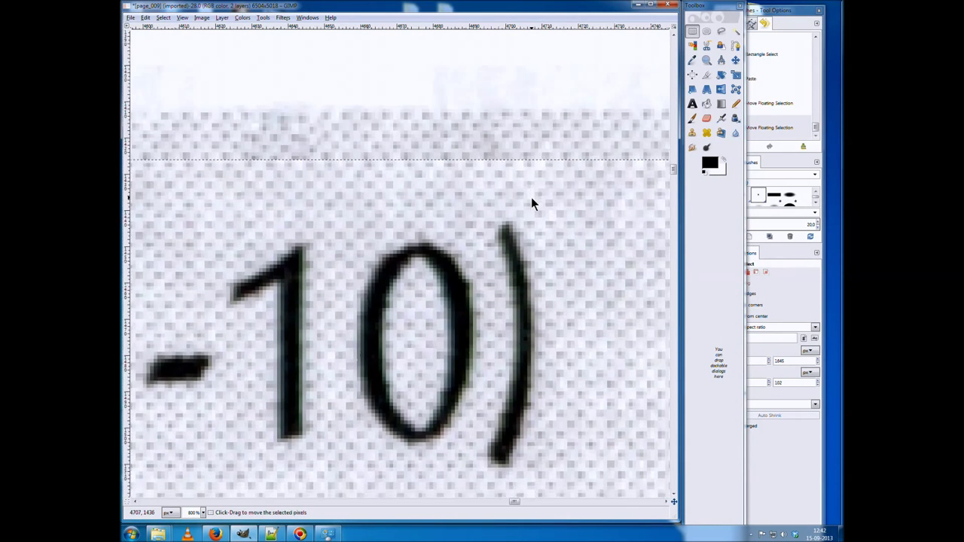
key("Up")
key("Up")
key("Up")
key("Up")
key("Up")
key("Up")
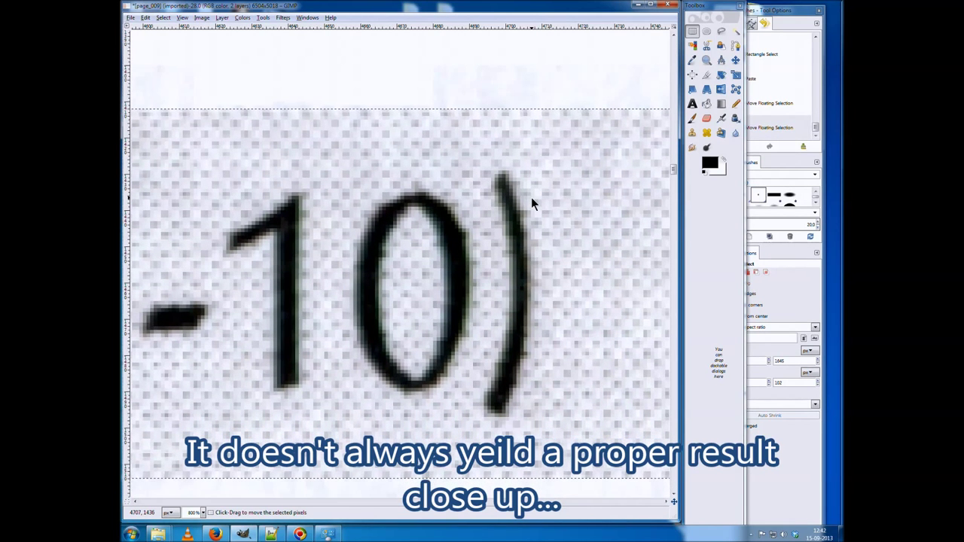
scroll(485, 235, "down", 2)
scroll(376, 285, "left", 5)
left_click(376, 285)
Scroll through the hit-points column to inspect the anchored patch
scroll(365, 285, "up", 2)
scroll(361, 284, "up", 1)
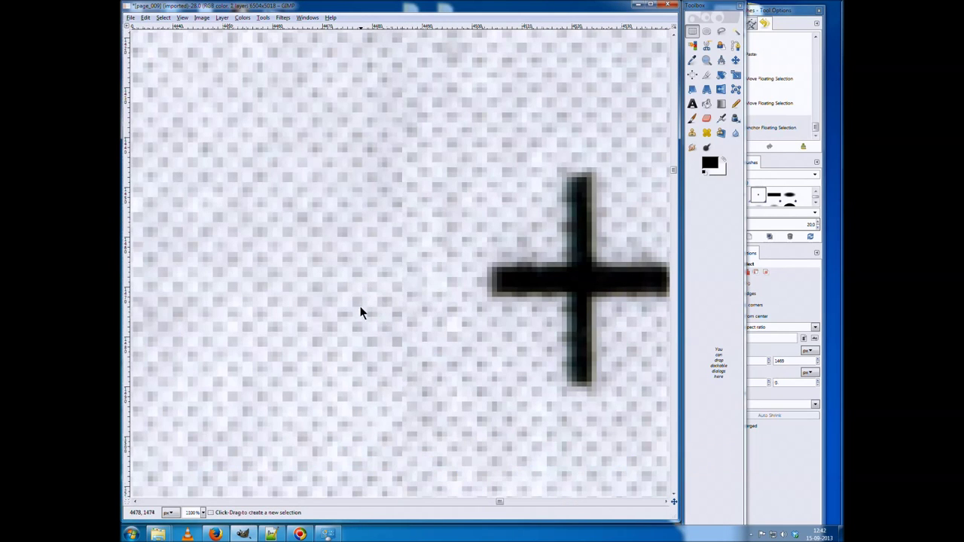
scroll(437, 288, "down", 2)
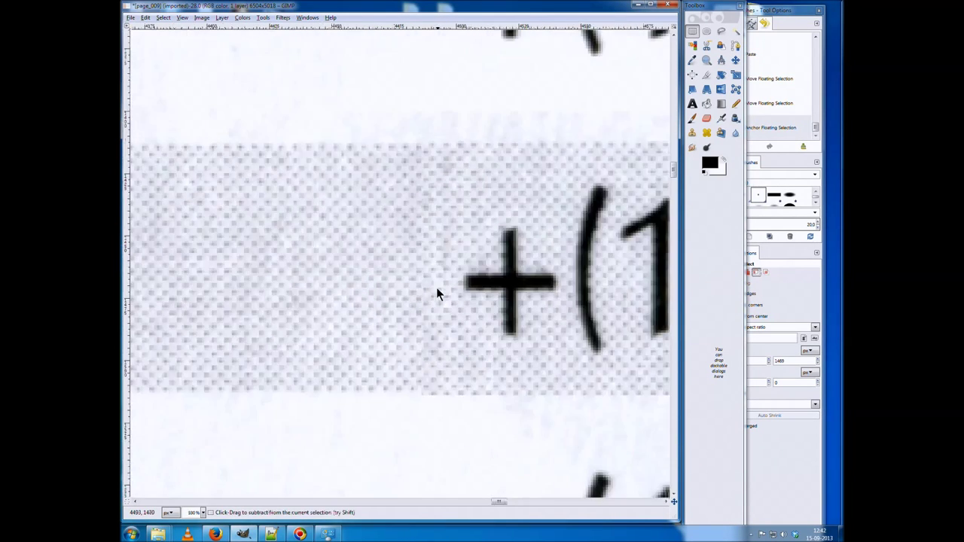
scroll(432, 299, "down", 2)
scroll(507, 224, "right", 3)
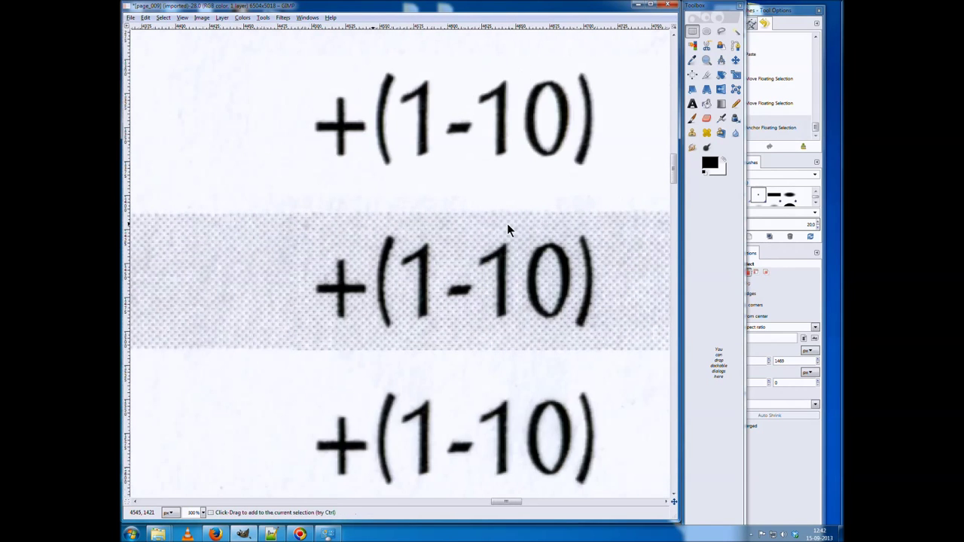
scroll(501, 220, "right", 3)
scroll(493, 216, "down", 2)
scroll(484, 223, "down", 2)
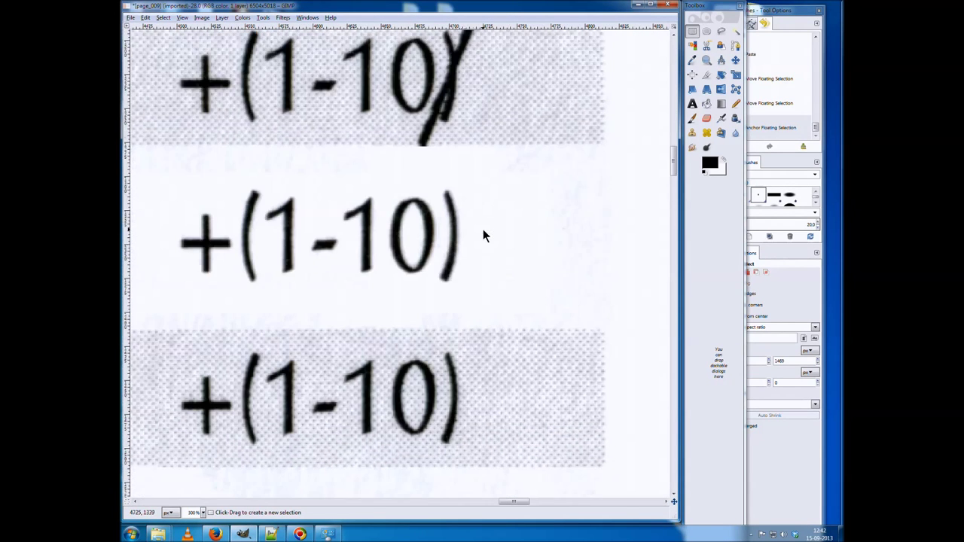
scroll(483, 234, "down", 3)
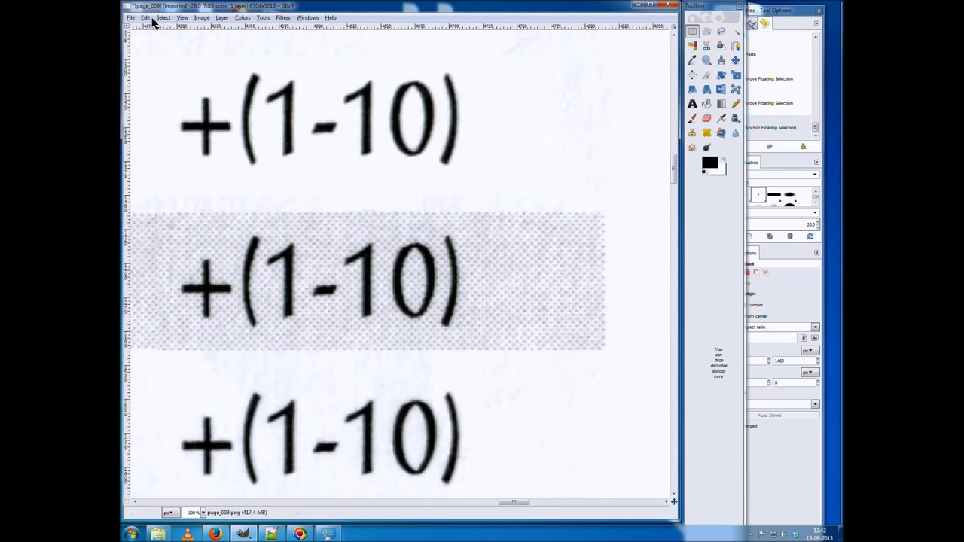
scroll(348, 150, "down", 3)
Paste the clean +(1-10) copy and drag it onto the 9,000 row's entry
scroll(343, 178, "down", 1)
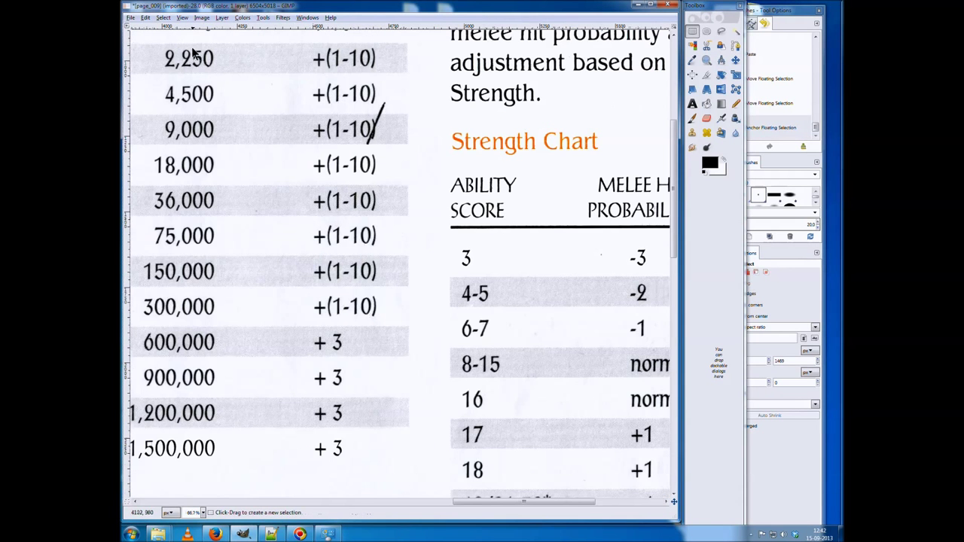
left_click(146, 18)
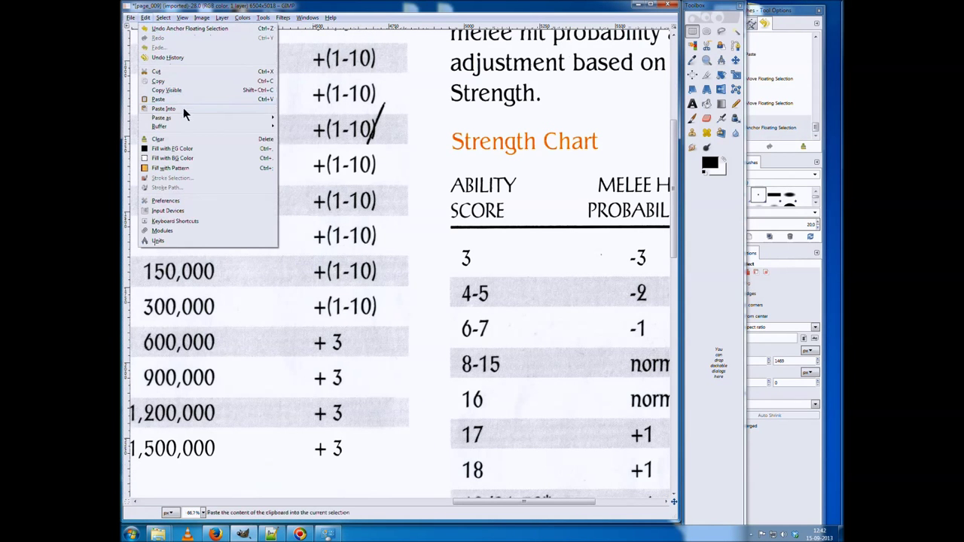
left_click(181, 99)
left_click_drag(424, 267, 382, 133)
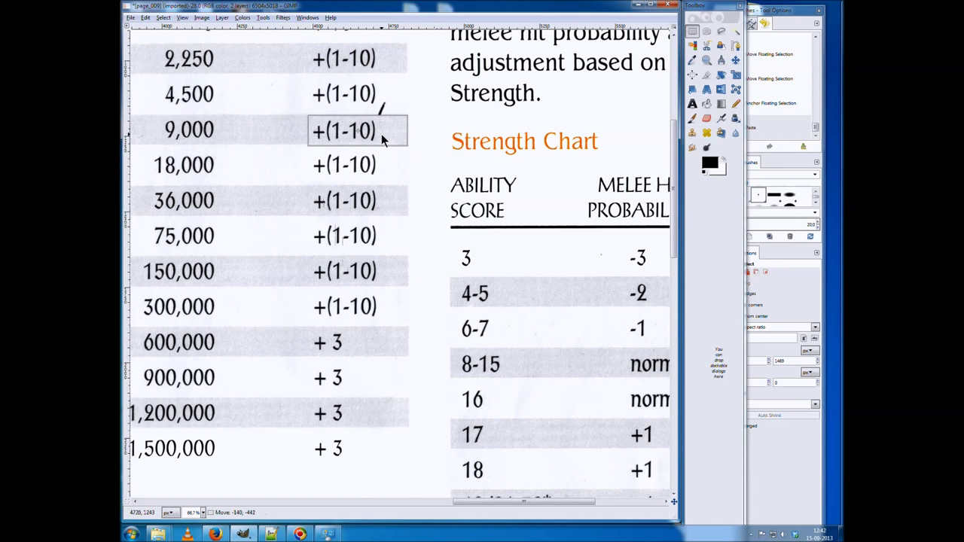
Nudge the pasted +(1-10) down and one pixel left to line up with the dots
scroll(377, 128, "up", 4)
scroll(414, 128, "up", 2)
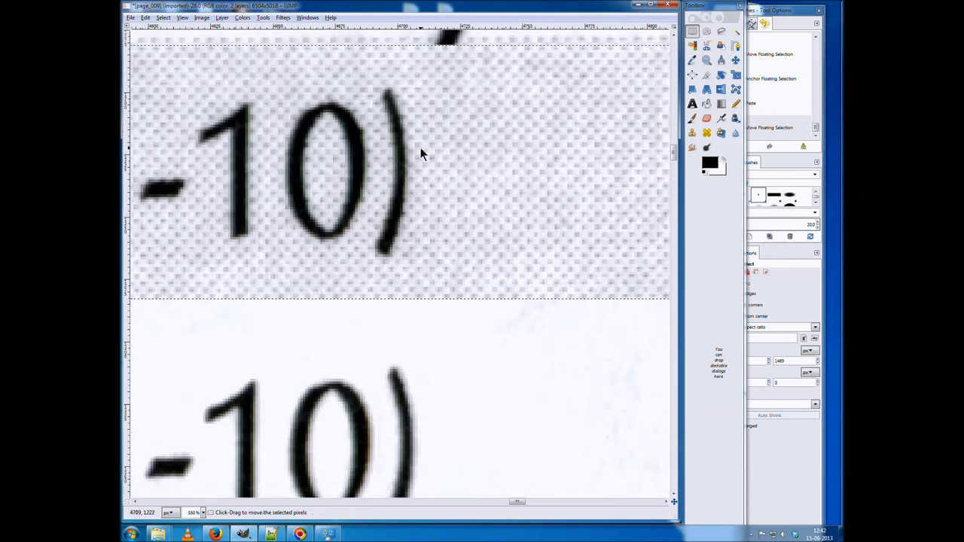
scroll(419, 148, "down", 1)
key("Down")
key("Down")
key("Down")
key("Down")
key("Down")
key("Down")
key("Down")
key("Down")
key("Down")
key("Down")
key("Down")
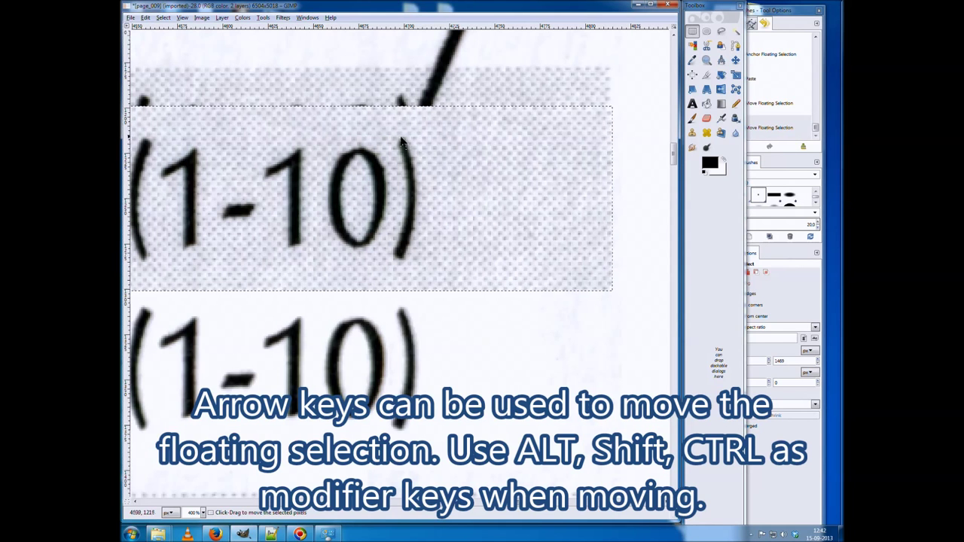
scroll(389, 132, "up", 1)
scroll(563, 131, "up", 1)
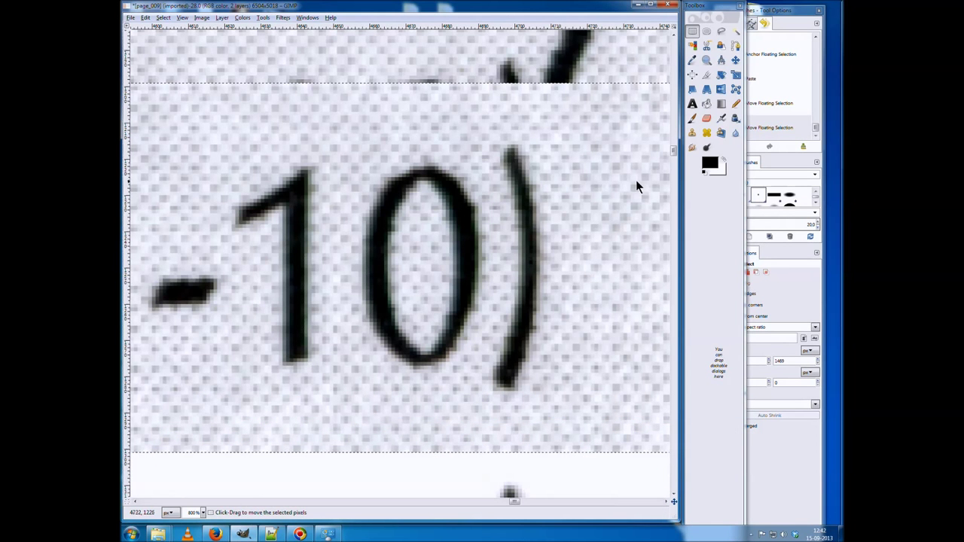
scroll(675, 154, "down", 1)
scroll(676, 154, "down", 1)
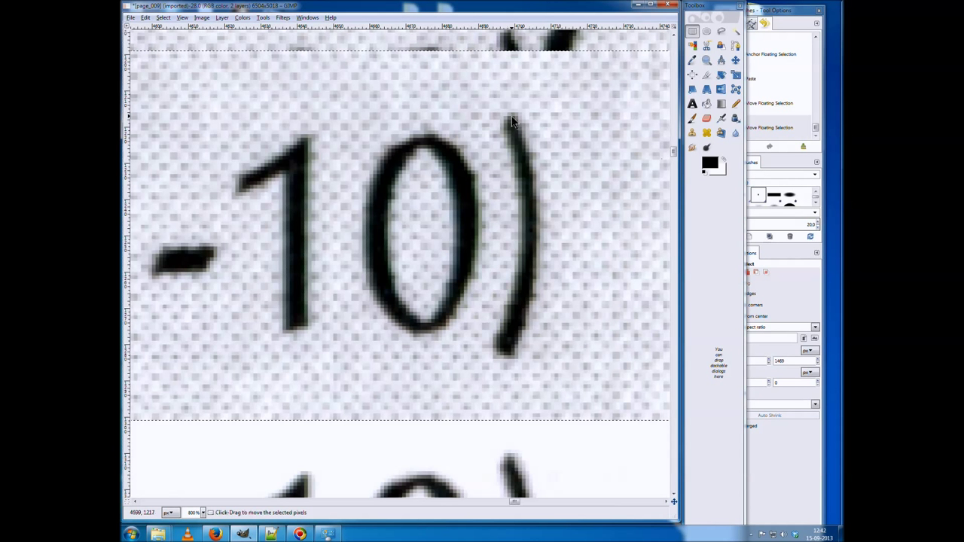
key("Left")
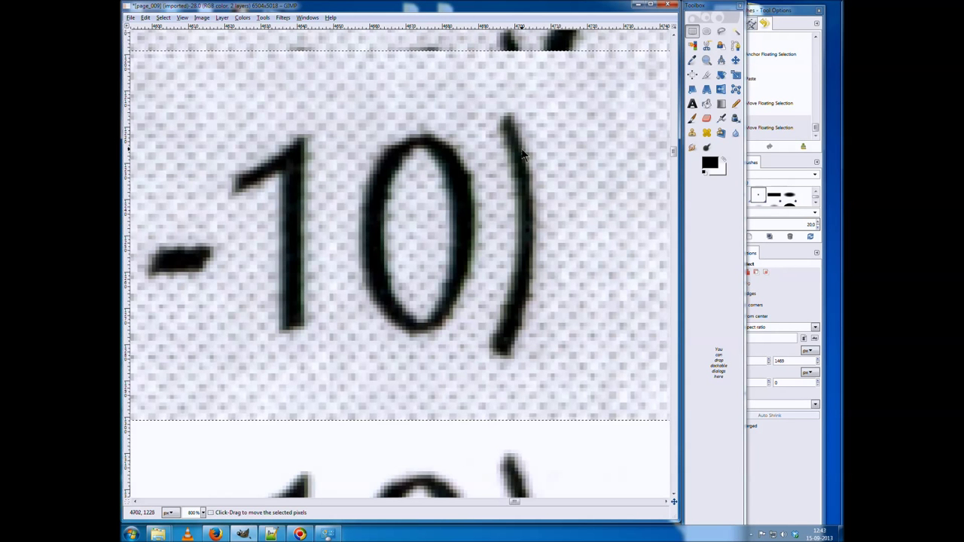
scroll(523, 154, "up", 3)
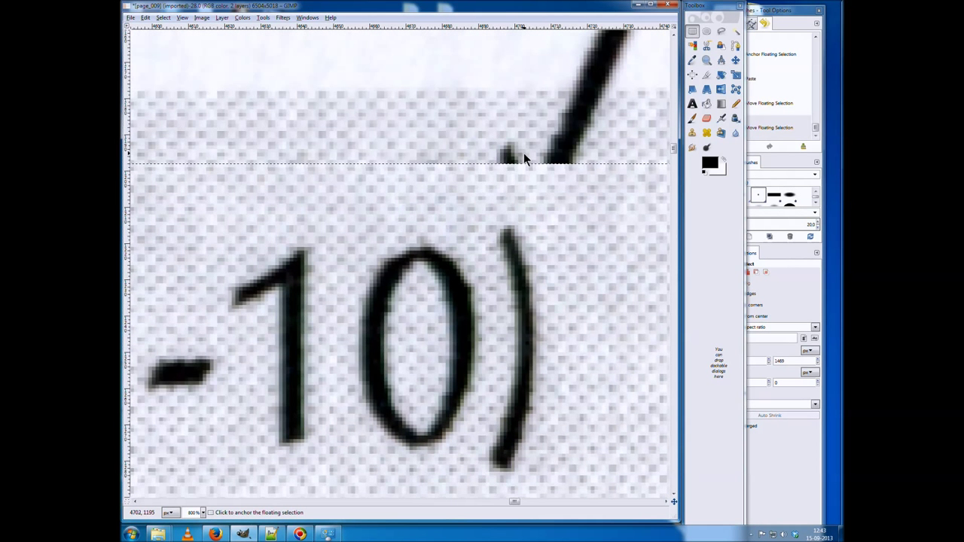
scroll(525, 158, "down", 2)
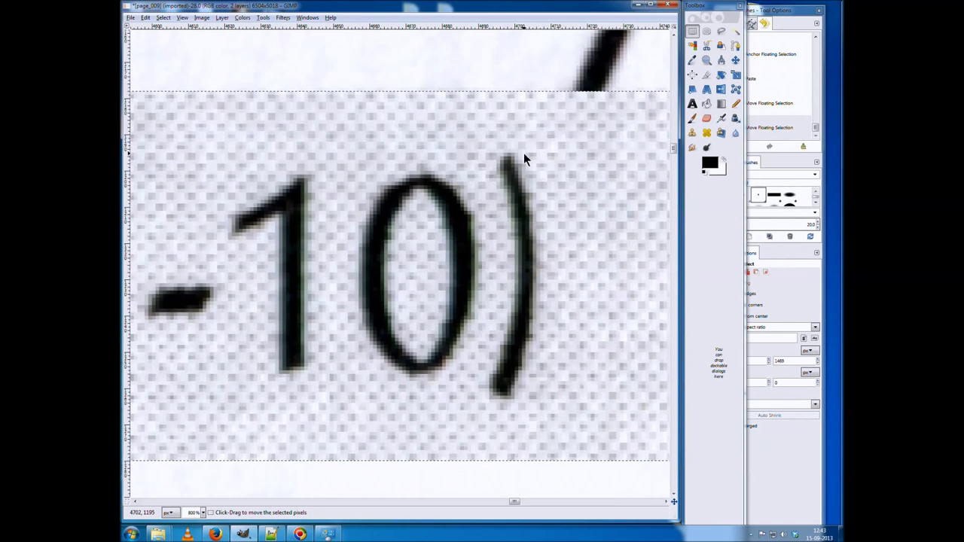
scroll(483, 181, "down", 1)
scroll(439, 212, "down", 1)
scroll(354, 253, "down", 1)
scroll(234, 252, "up", 1)
scroll(235, 253, "up", 1)
scroll(404, 286, "up", 1)
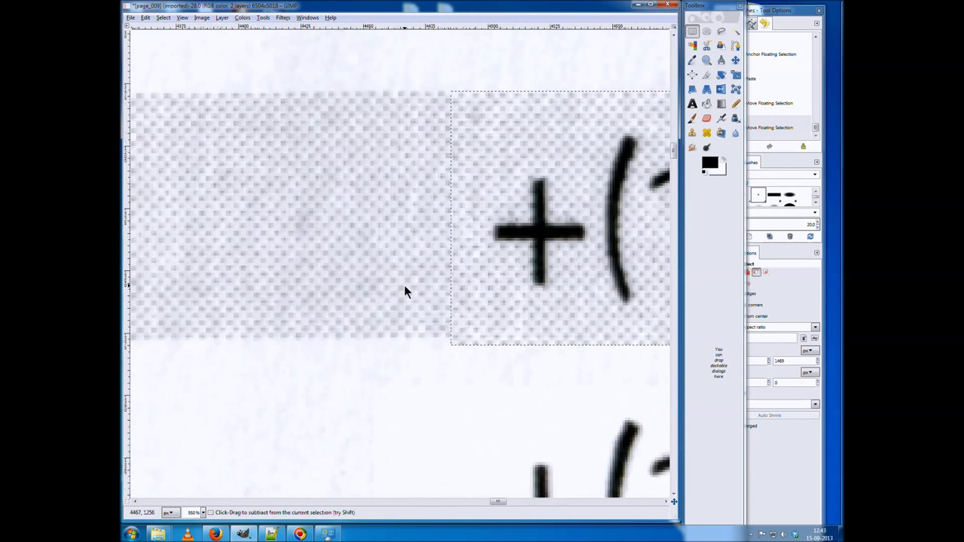
scroll(404, 285, "up", 1)
scroll(474, 273, "up", 2)
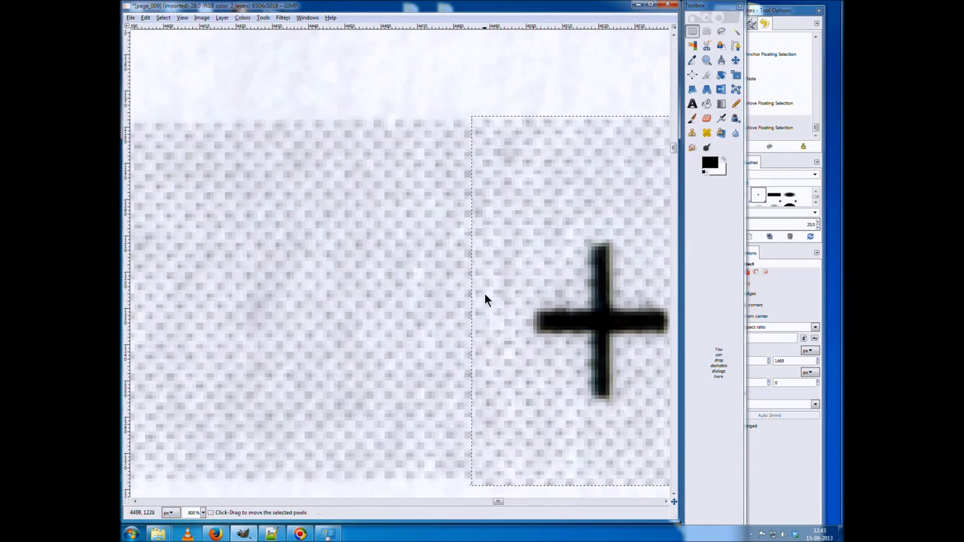
scroll(482, 309, "down", 2)
scroll(483, 319, "down", 1)
scroll(486, 328, "down", 1)
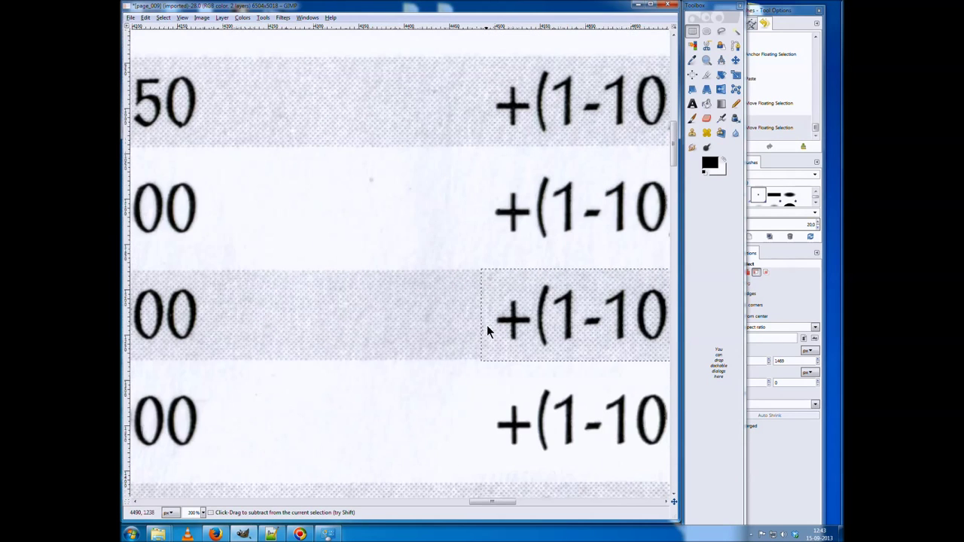
scroll(527, 354, "down", 1)
Anchor the +(1-10) patch, undo it, and re-anchor it in adjusted position
left_click(449, 311)
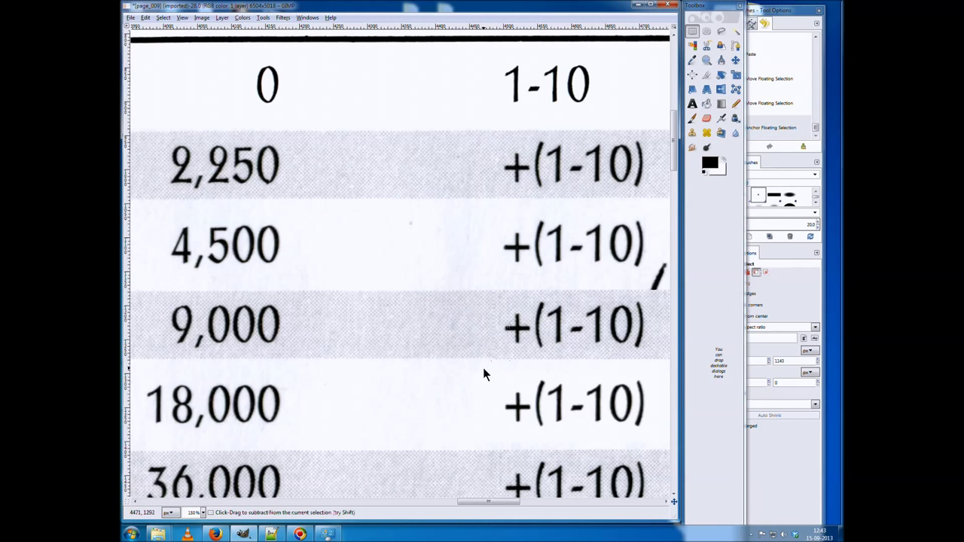
key("ctrl+z")
scroll(517, 370, "up", 3)
scroll(518, 369, "up", 1)
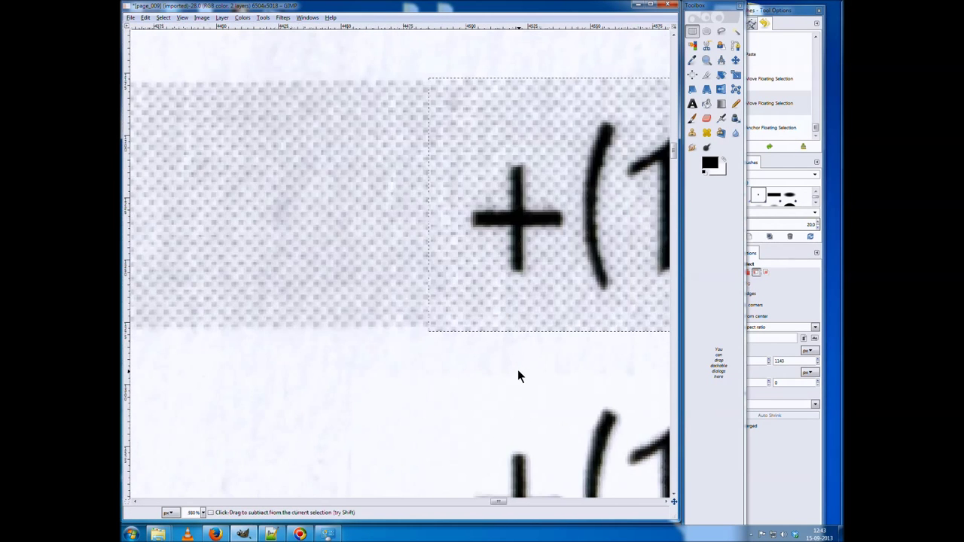
left_click(514, 360)
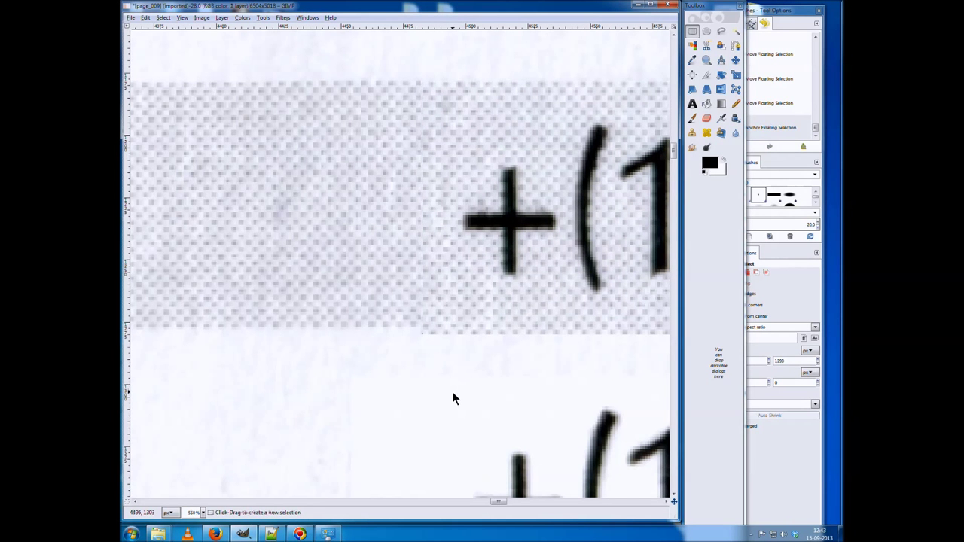
scroll(448, 376, "down", 2, "ctrl")
scroll(448, 372, "down", 1, "ctrl")
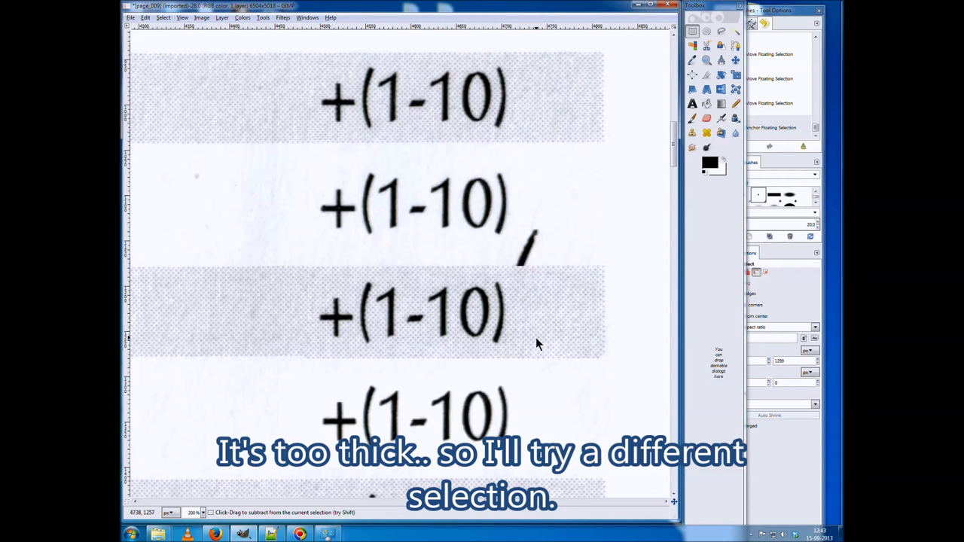
Undo the too-thick +(1-10) patch and discard a stray pasted copy
key("ctrl+z")
key("ctrl+z")
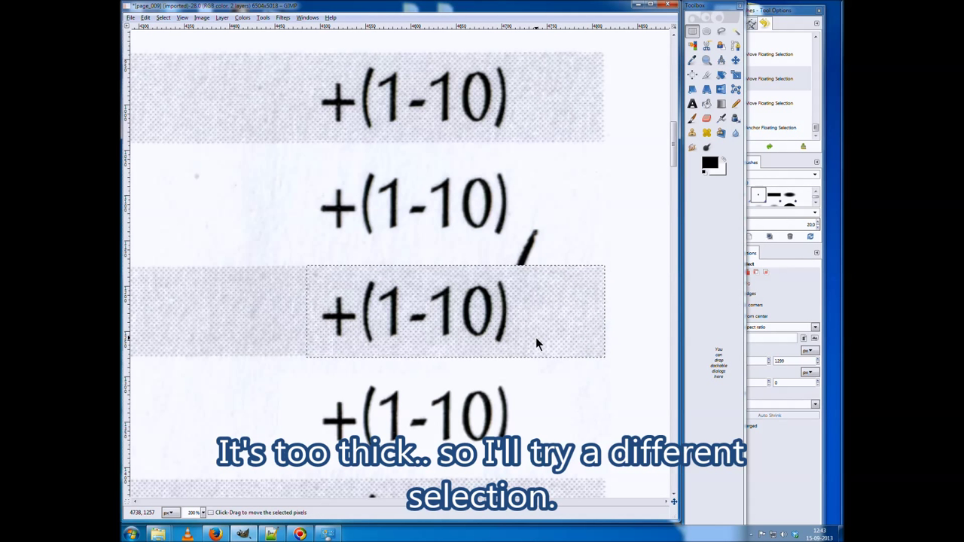
key("ctrl+z")
key("ctrl+z")
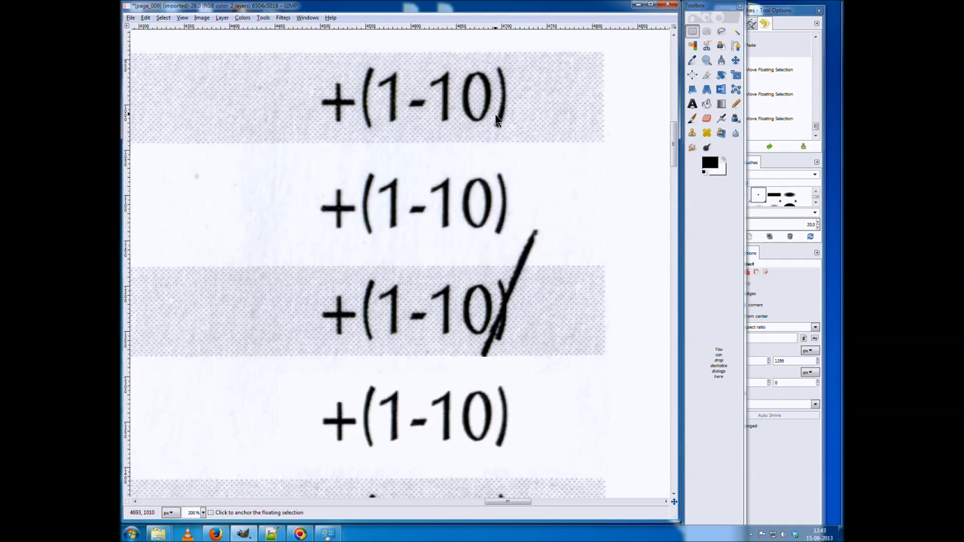
left_click_drag(452, 53, 601, 138)
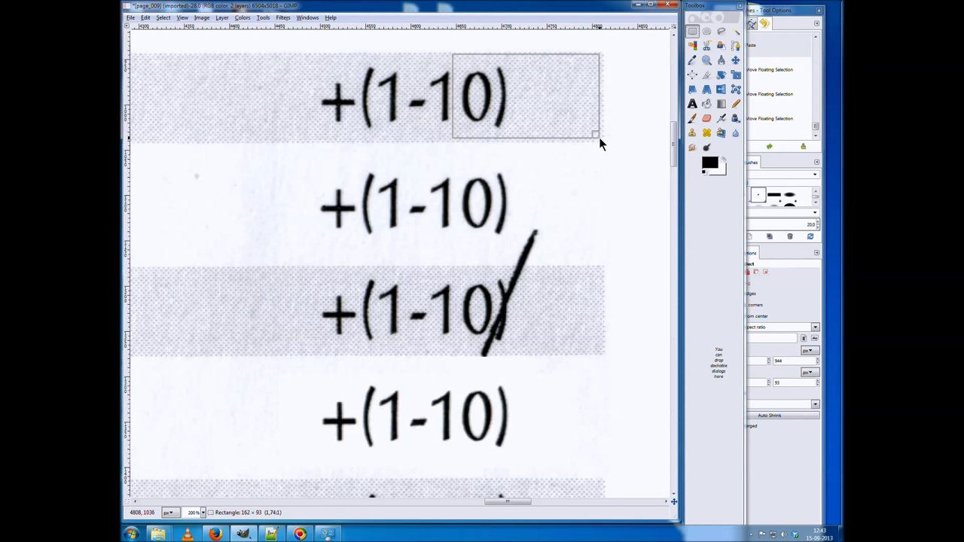
key("ctrl+x")
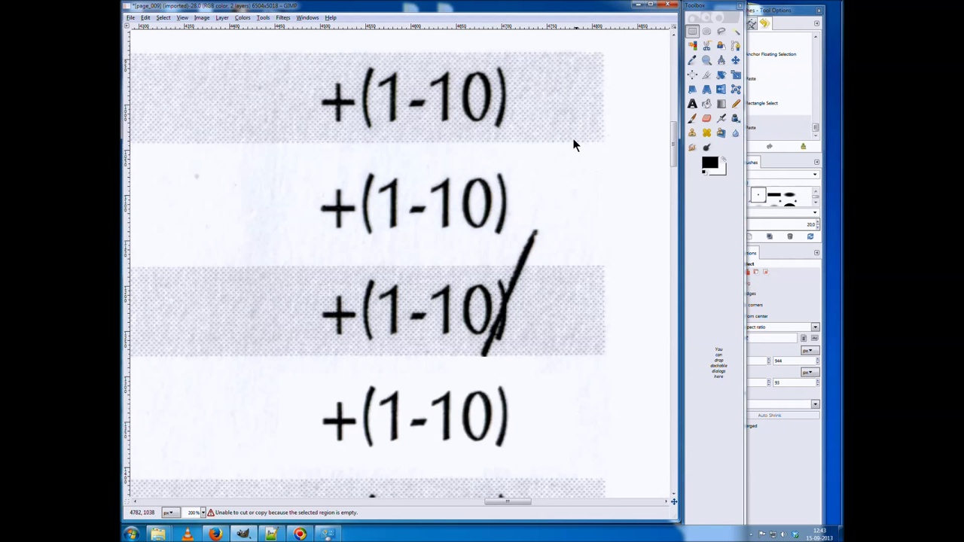
scroll(538, 207, "down", 4)
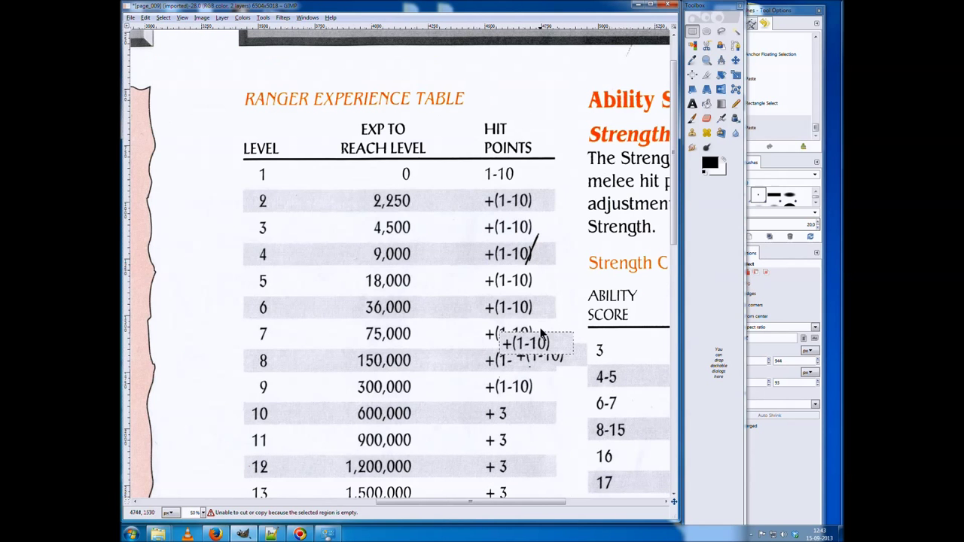
left_click_drag(546, 347, 544, 276)
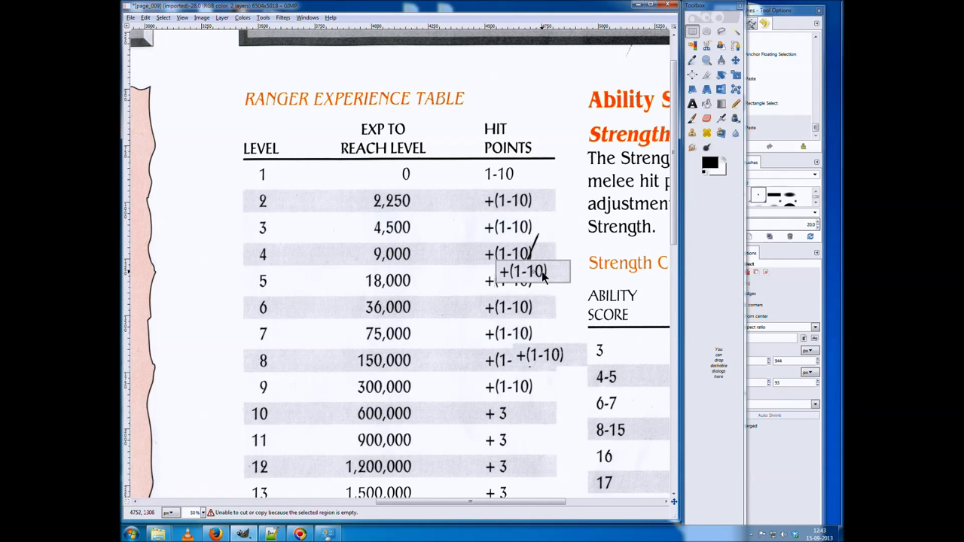
key("ctrl+z")
left_click(539, 279)
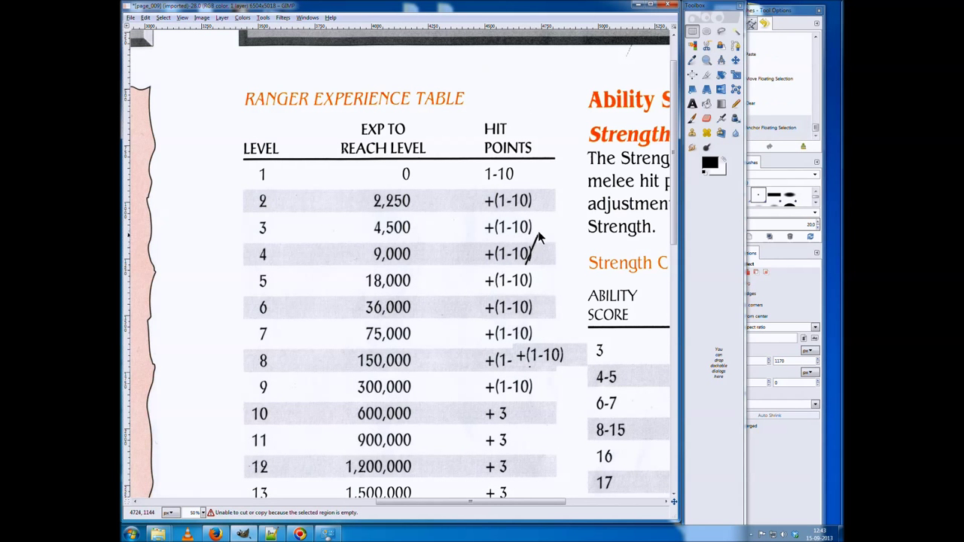
Copy the clean 0) from the 2,250 row and float it over the 9,000 row's tick
scroll(546, 197, "up", 4)
scroll(545, 189, "up", 1)
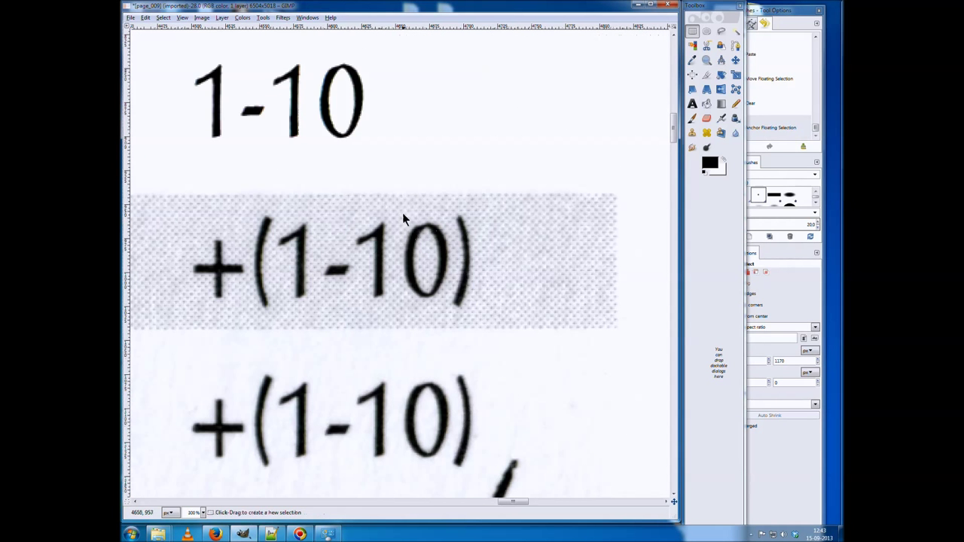
left_click_drag(393, 196, 518, 323)
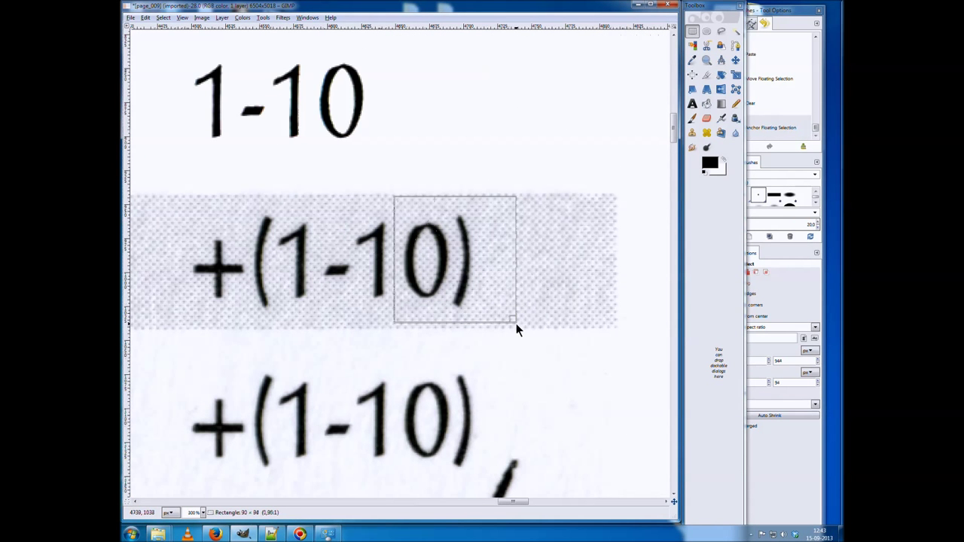
key("ctrl+c")
key("ctrl+v")
scroll(517, 319, "down", 2)
scroll(510, 322, "down", 2)
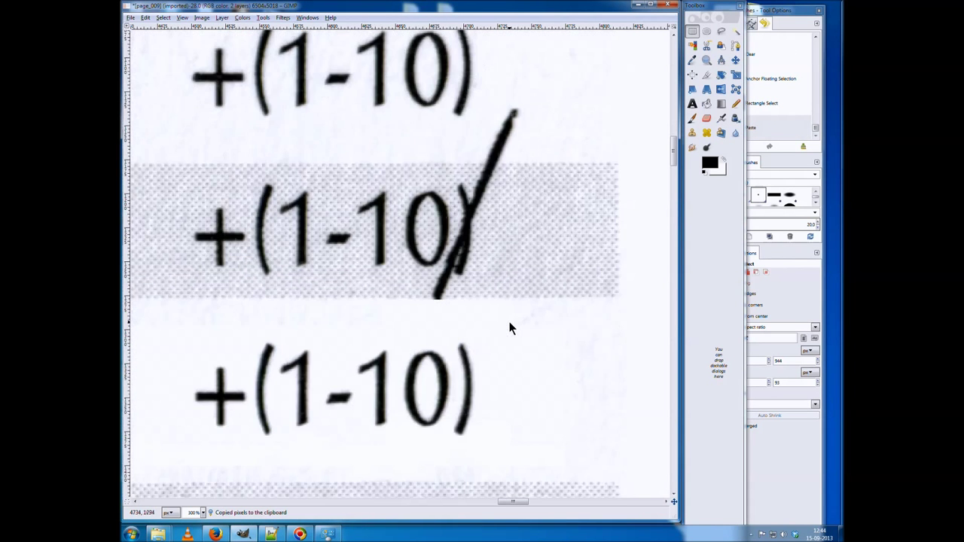
scroll(497, 301, "up", 2)
scroll(486, 263, "down", 1)
mouse_move(464, 117)
left_mouse_down()
mouse_move(468, 344)
mouse_move(469, 334)
left_mouse_up()
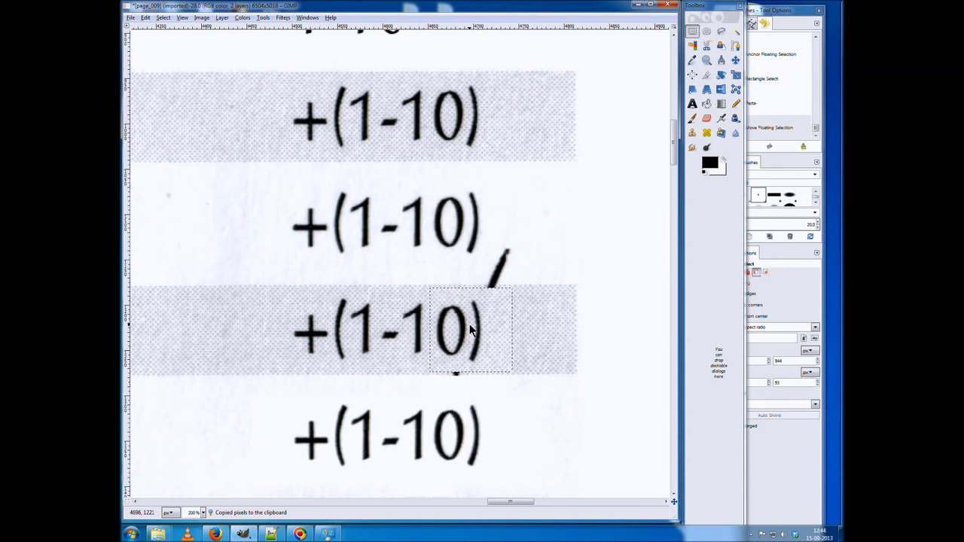
Align the pasted 0) with the dots and anchor it on the 9,000 row
scroll(468, 332, "up", 2)
scroll(469, 330, "up", 1)
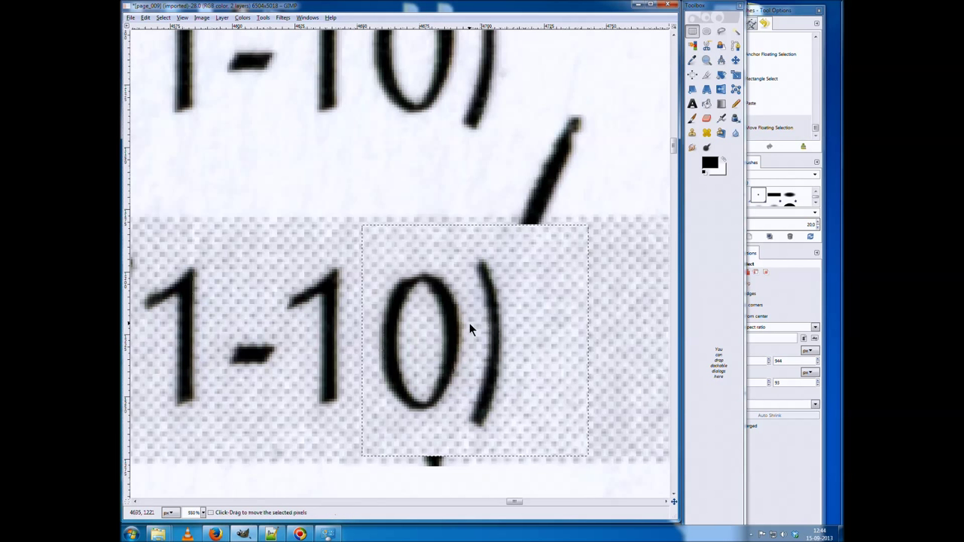
left_click_drag(470, 324, 469, 323)
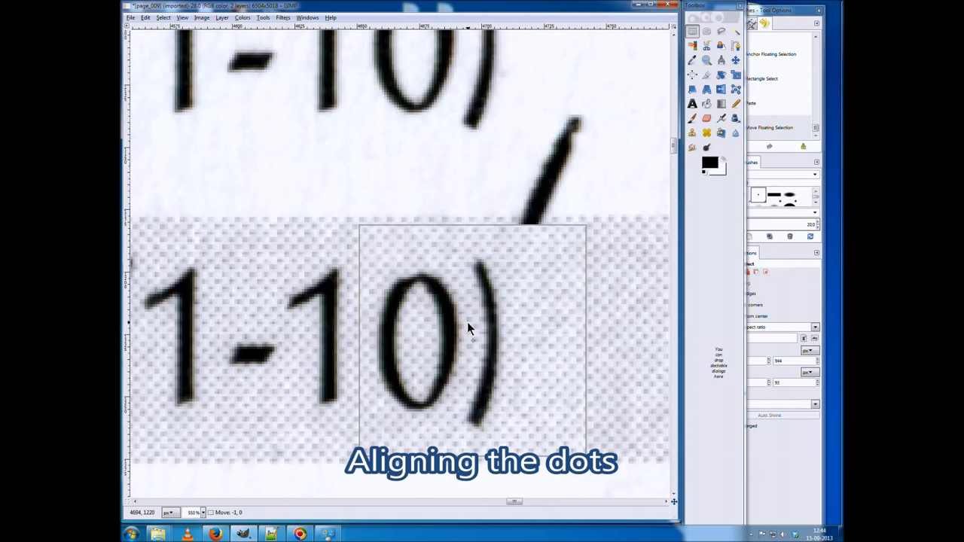
left_click(467, 323)
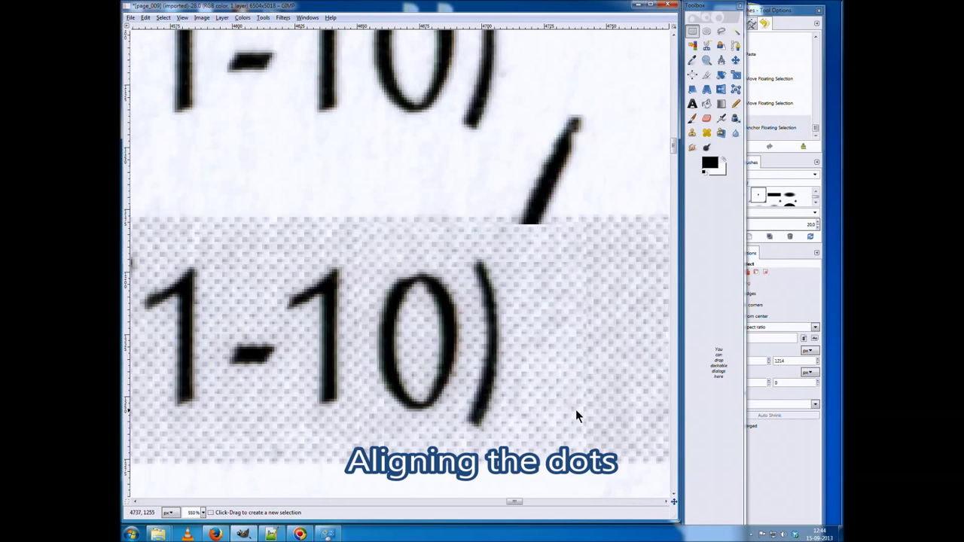
scroll(591, 392, "down", 1)
scroll(596, 397, "down", 2)
scroll(599, 400, "down", 2)
scroll(601, 397, "down", 1)
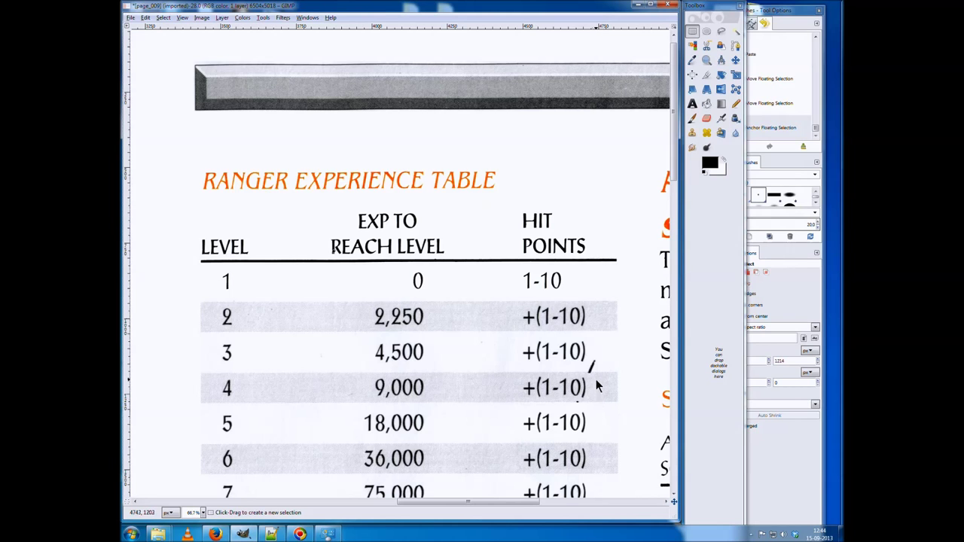
scroll(596, 401, "up", 1)
scroll(596, 392, "up", 2)
scroll(571, 386, "up", 1)
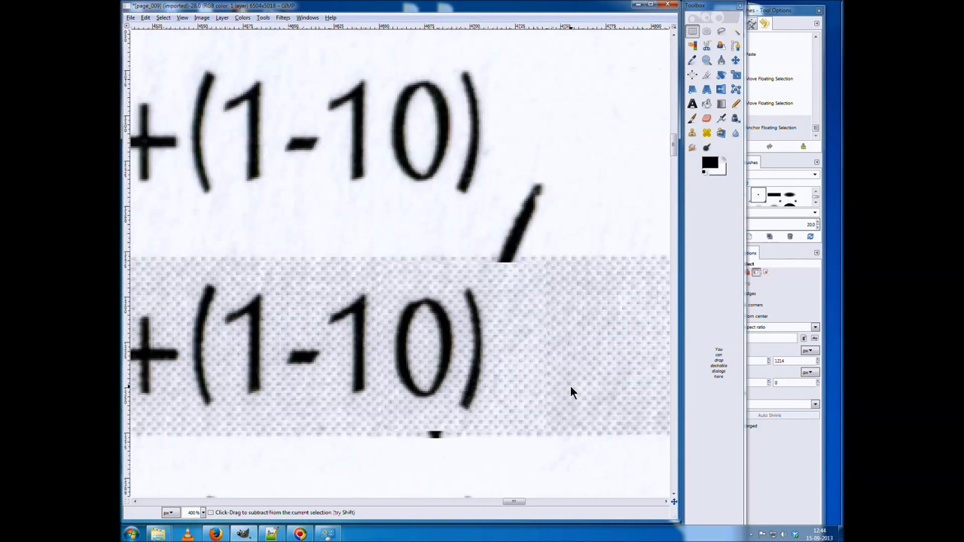
scroll(571, 386, "up", 1)
Paste clean band texture over row 4's pen mark, nudge it up and right, and anchor it
key("ctrl+v")
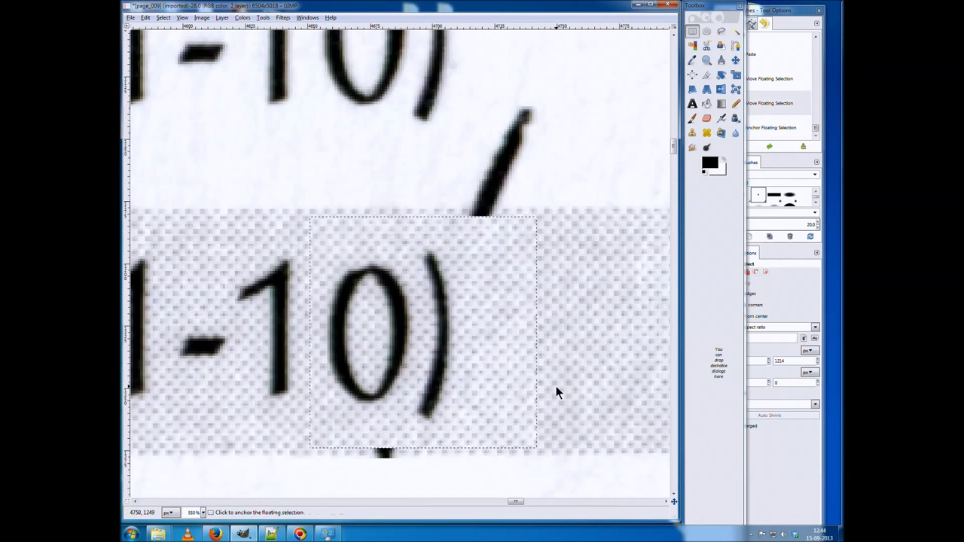
key("Up")
key("Right")
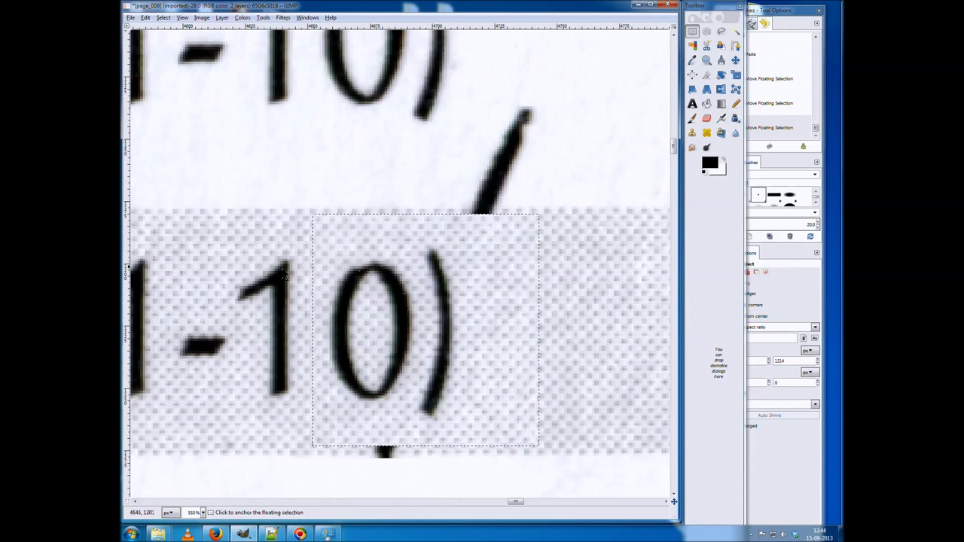
key("Up")
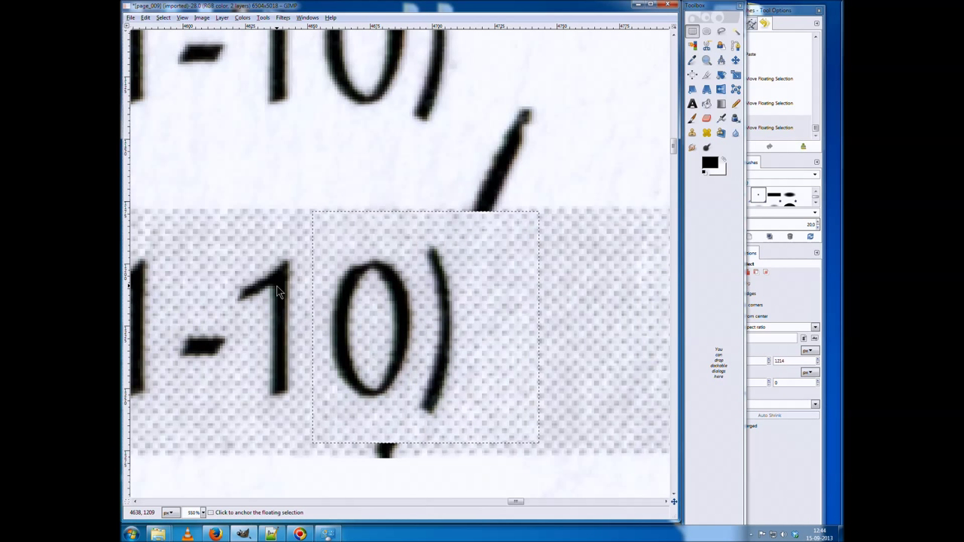
left_click(605, 357)
scroll(567, 376, "down", 1)
scroll(558, 380, "down", 3)
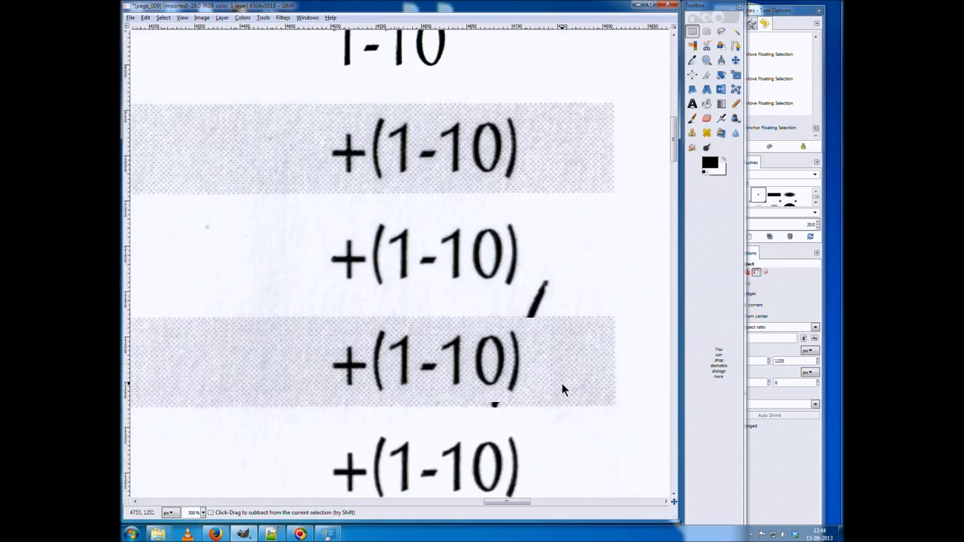
scroll(562, 392, "down", 1)
scroll(562, 397, "down", 1)
scroll(565, 407, "down", 1)
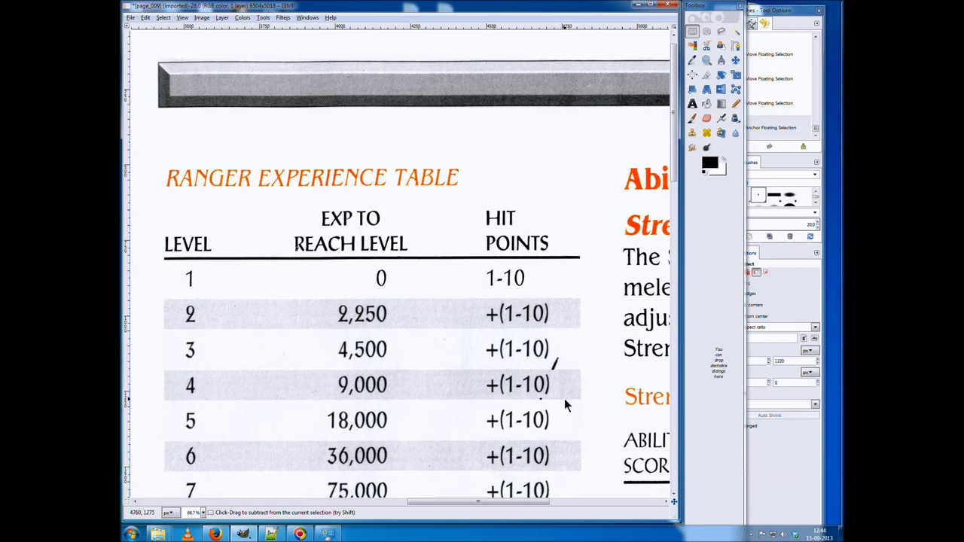
scroll(564, 398, "up", 1)
scroll(562, 399, "up", 4)
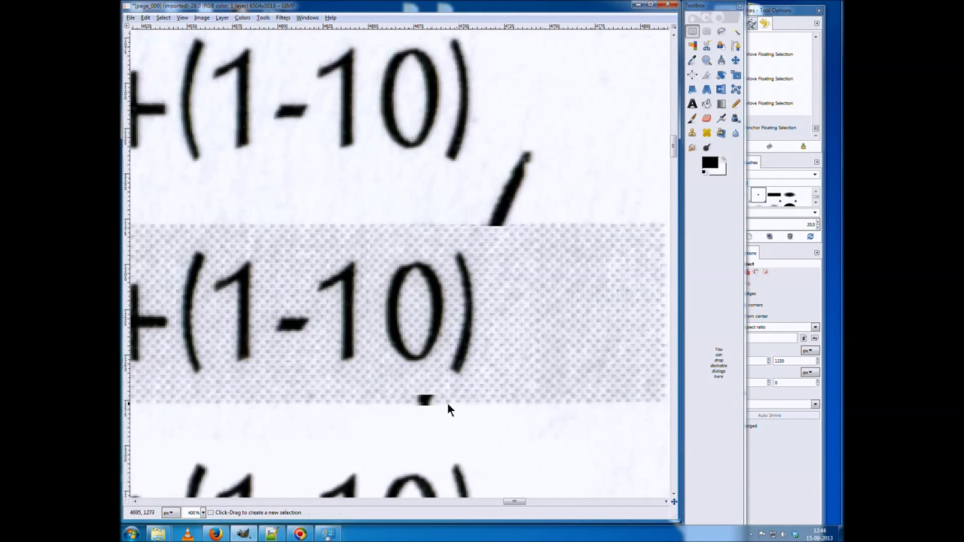
Copy a small clean dotted-band patch and anchor it over the ink spot beneath '10)'
scroll(497, 400, "up", 2)
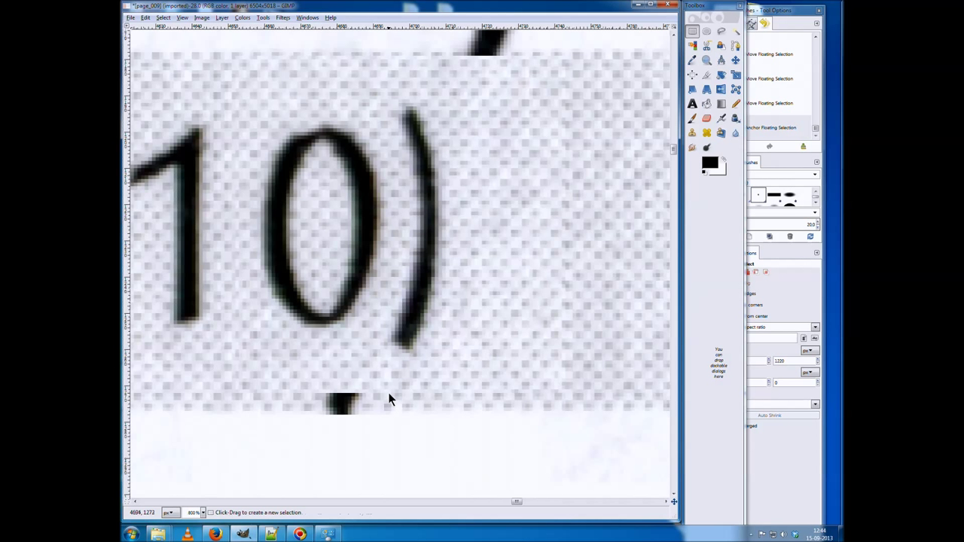
left_click_drag(388, 394, 447, 409)
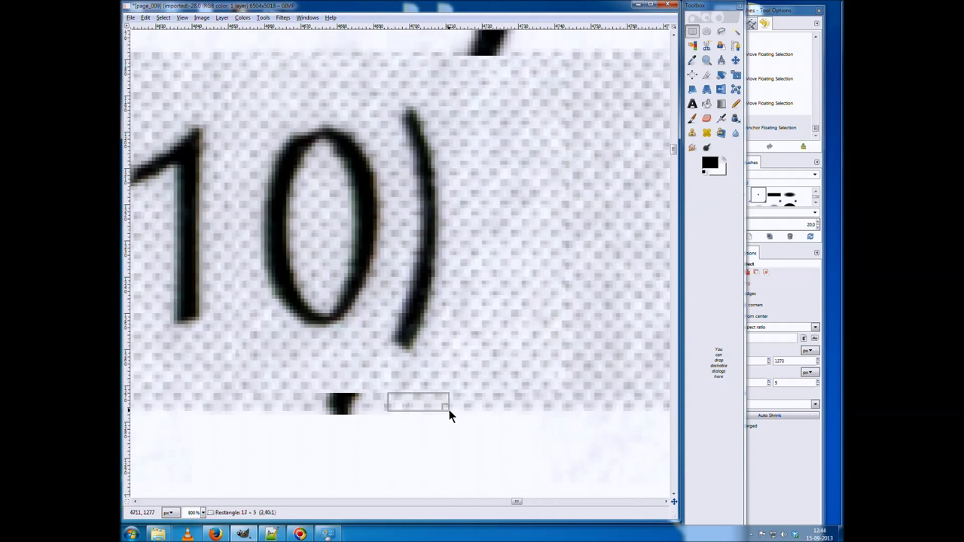
left_click_drag(450, 412, 450, 421)
key("ctrl+z")
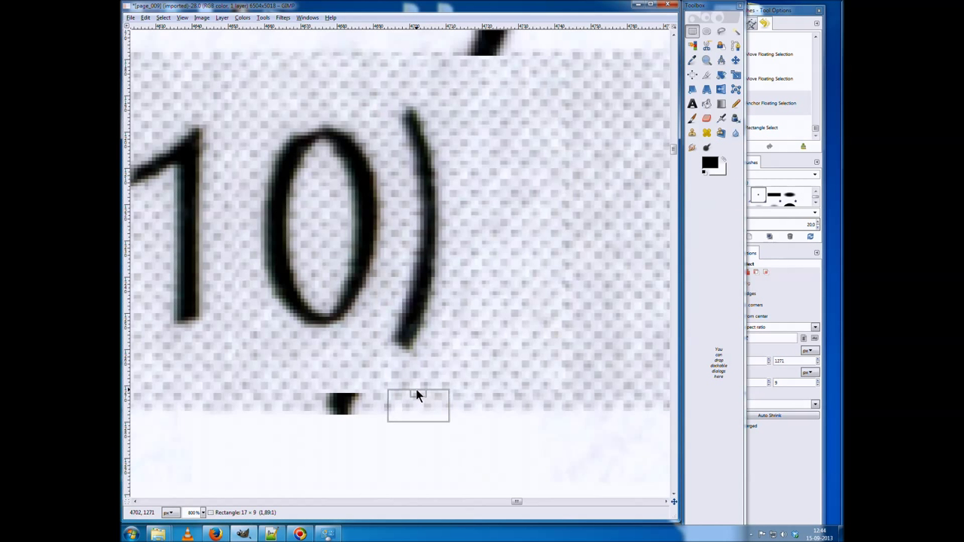
key("ctrl+y")
key("ctrl+c")
key("ctrl+v")
left_click_drag(420, 402, 350, 407)
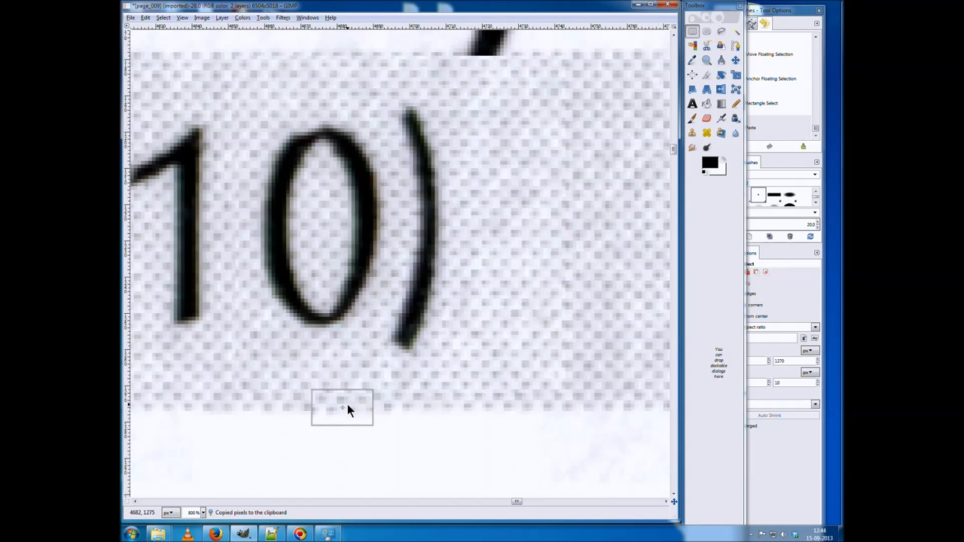
left_click_drag(350, 406, 347, 402)
left_click(404, 457)
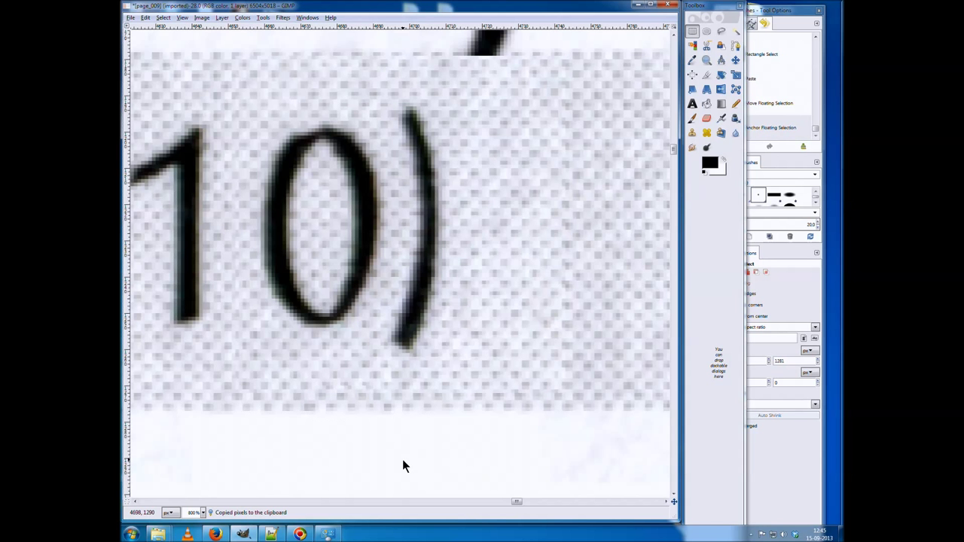
scroll(541, 268, "up", 5)
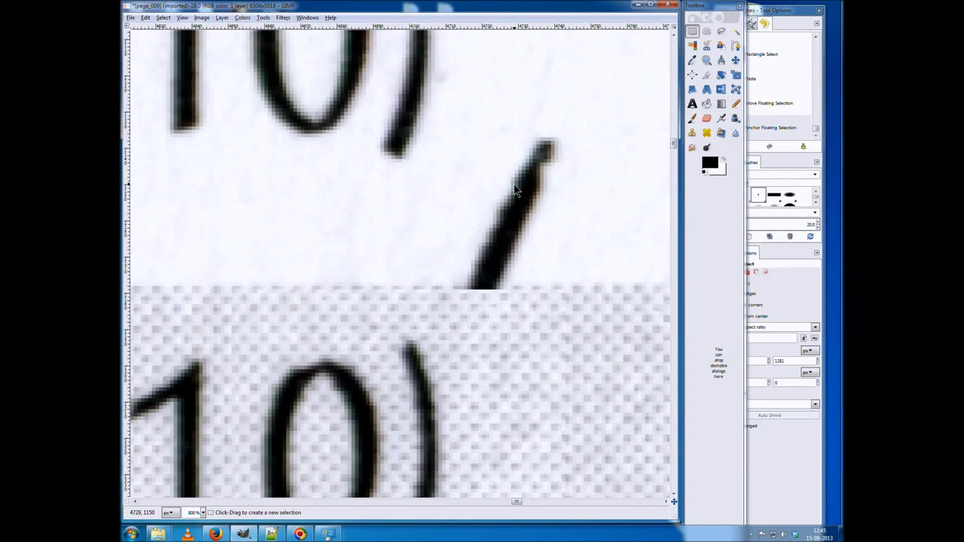
Erase the slanted pen stroke beside row 3's hit points to white, then deselect
mouse_move(453, 115)
left_mouse_down()
mouse_move(589, 199)
mouse_move(581, 282)
left_mouse_up()
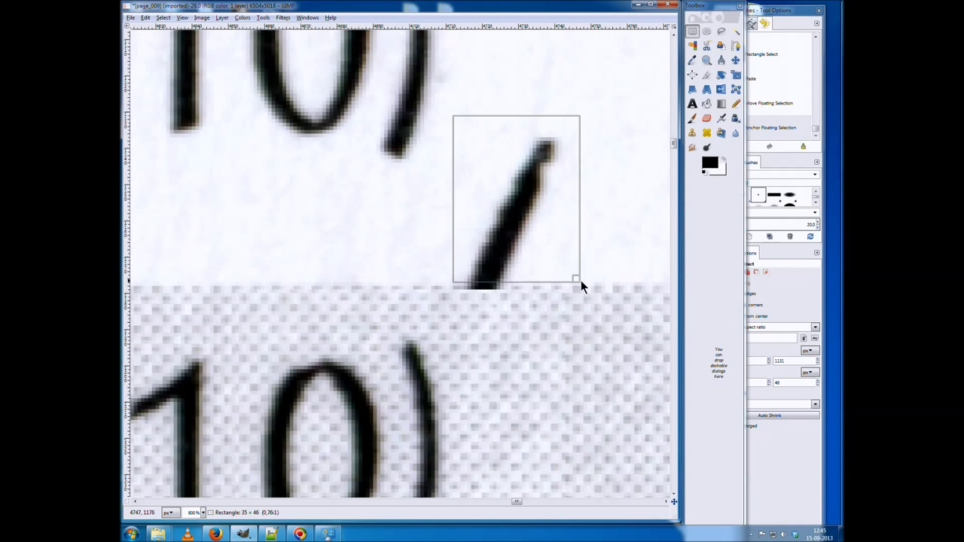
key("Delete")
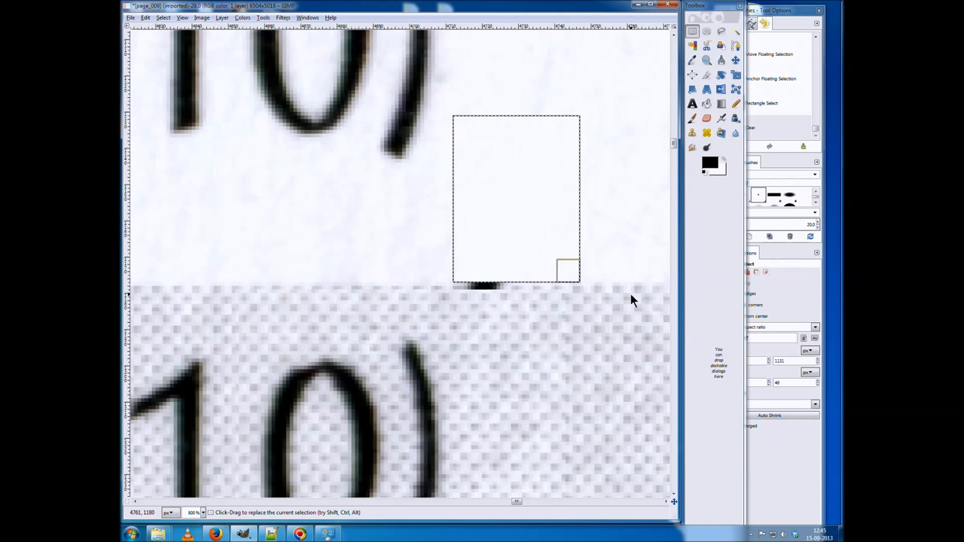
left_click(547, 275)
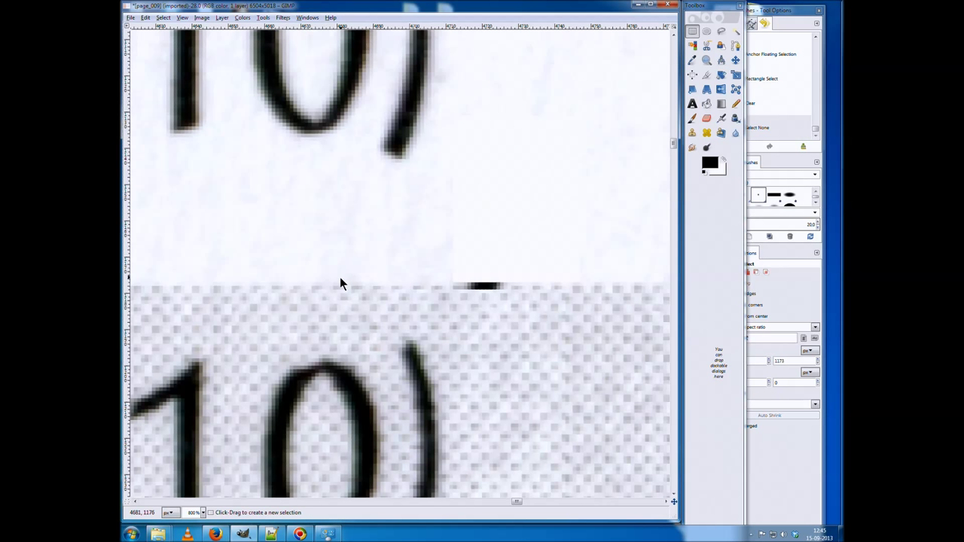
Patch the leftover ink stub with a copied strip of clean band edge, anchored in place
left_click_drag(330, 280, 402, 295)
key("ctrl+c")
key("ctrl+v")
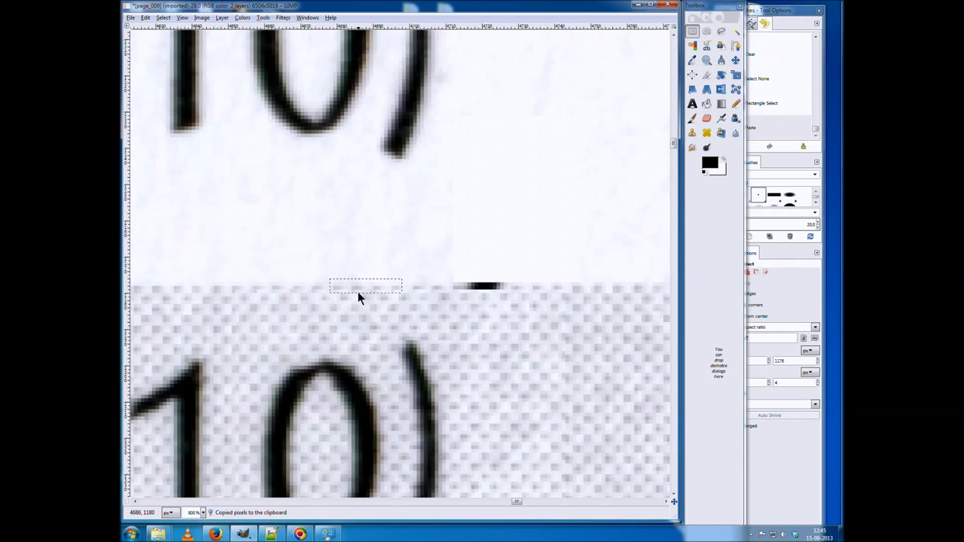
mouse_move(360, 286)
left_mouse_down()
mouse_move(492, 306)
mouse_move(481, 288)
left_mouse_up()
left_click(479, 288)
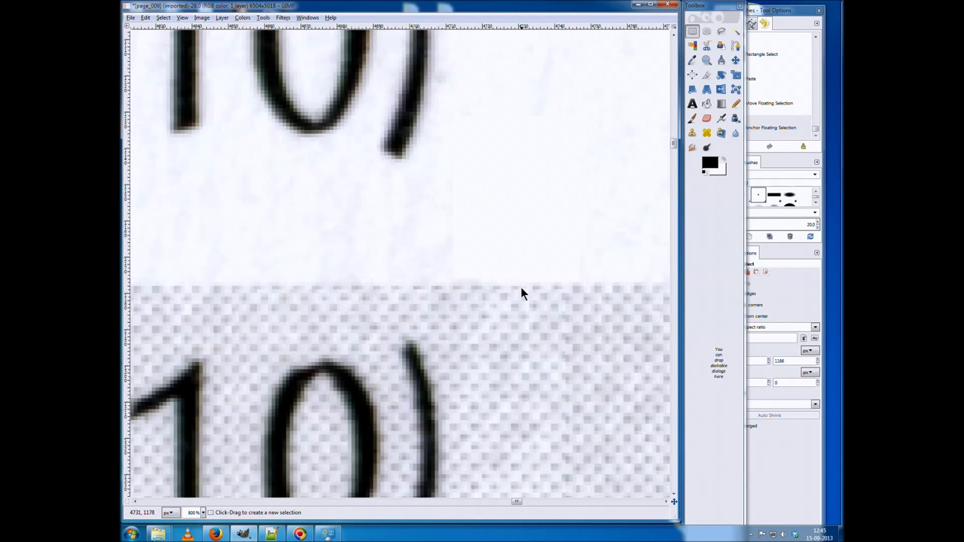
scroll(523, 287, "down", 4, "ctrl")
scroll(523, 327, "down", 2, "ctrl")
scroll(519, 334, "down", 2, "ctrl")
scroll(512, 339, "down", 1, "ctrl")
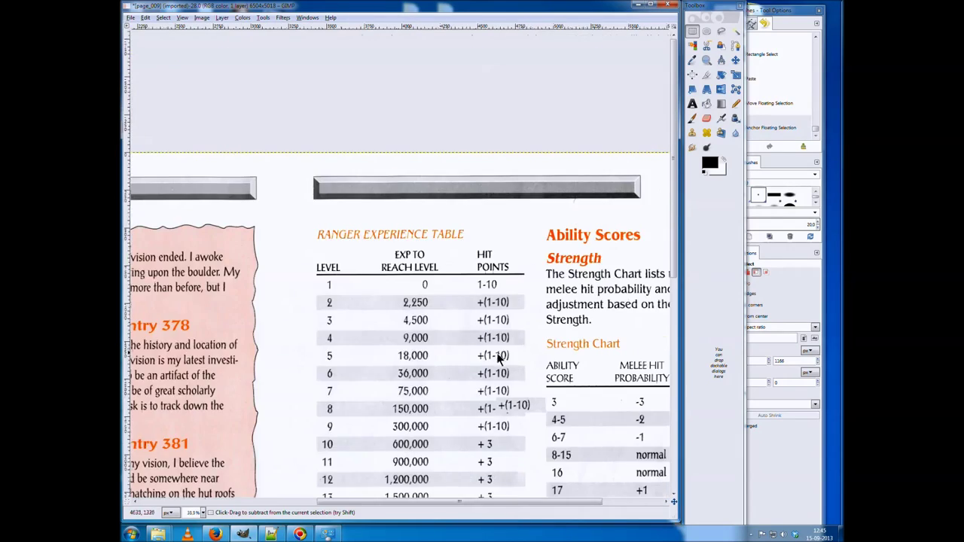
Zoom out to the whole spread and overwrite page_009.png with the cleaned image
scroll(505, 354, "down", 2)
scroll(505, 354, "down", 3)
scroll(511, 345, "down", 1, "ctrl")
scroll(511, 344, "down", 1, "ctrl")
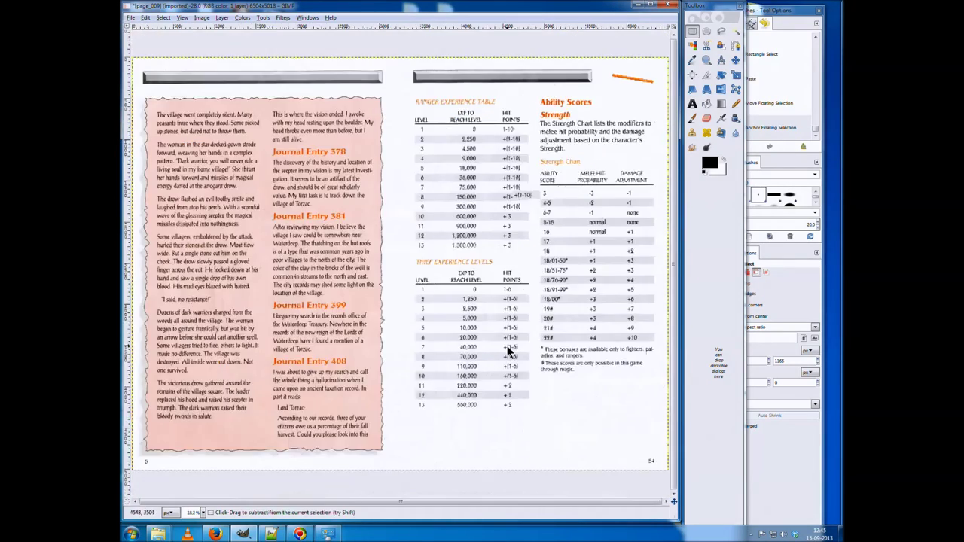
scroll(510, 346, "down", 1, "ctrl")
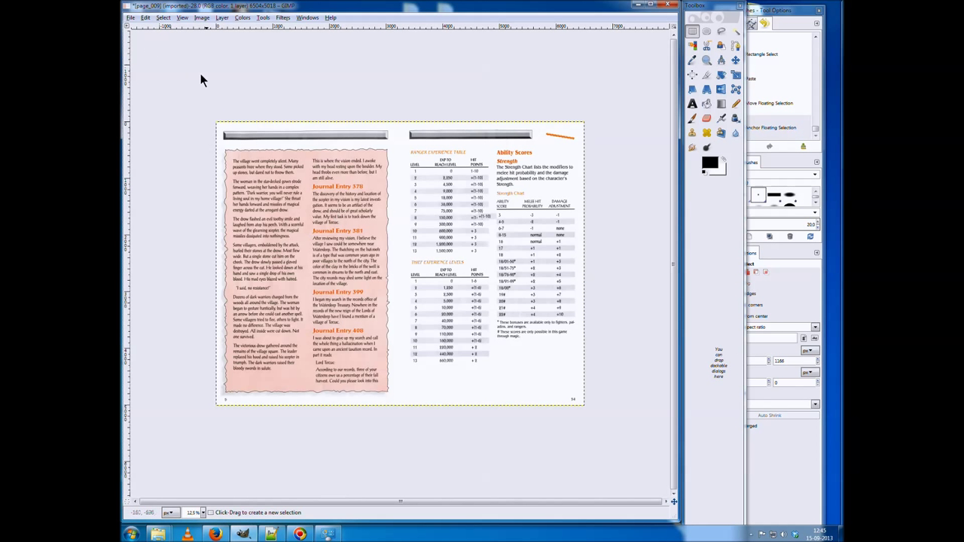
left_click(130, 17)
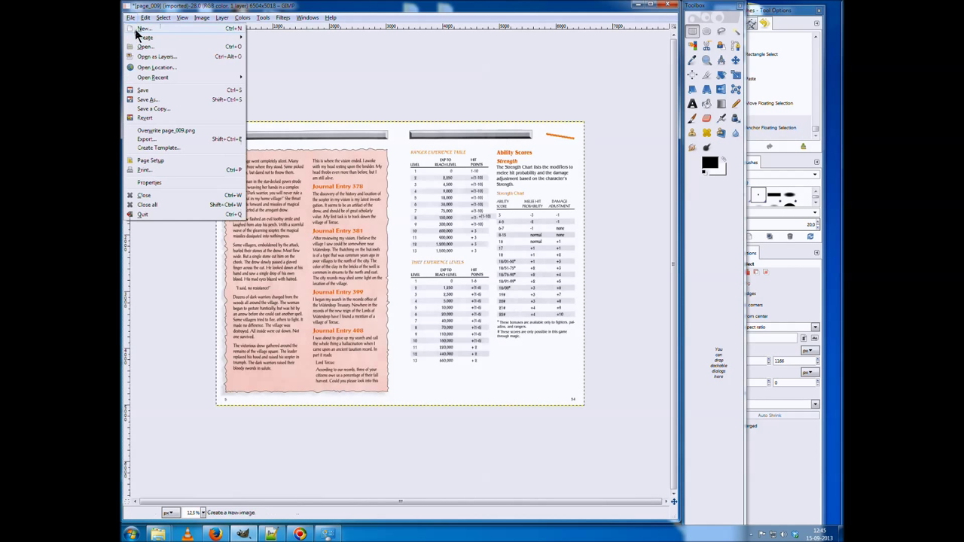
left_click(166, 131)
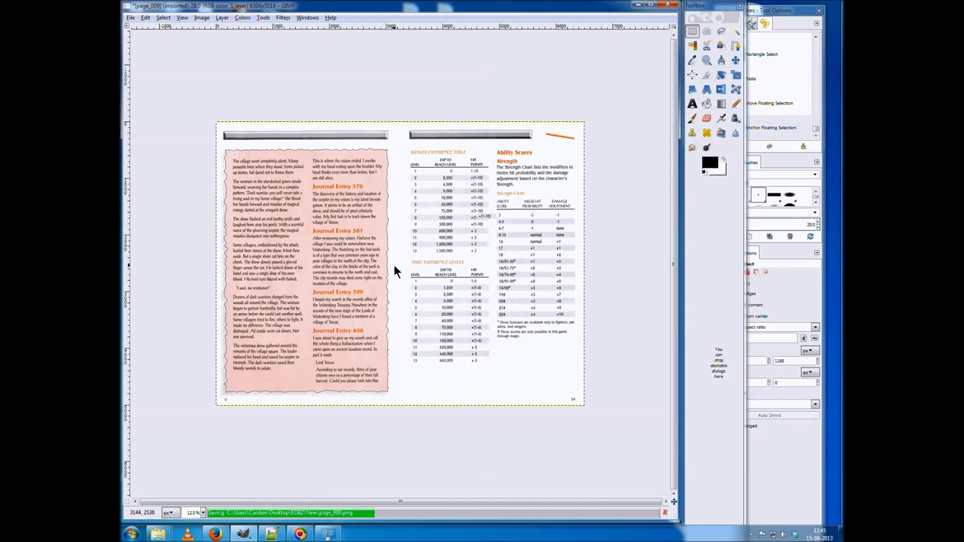